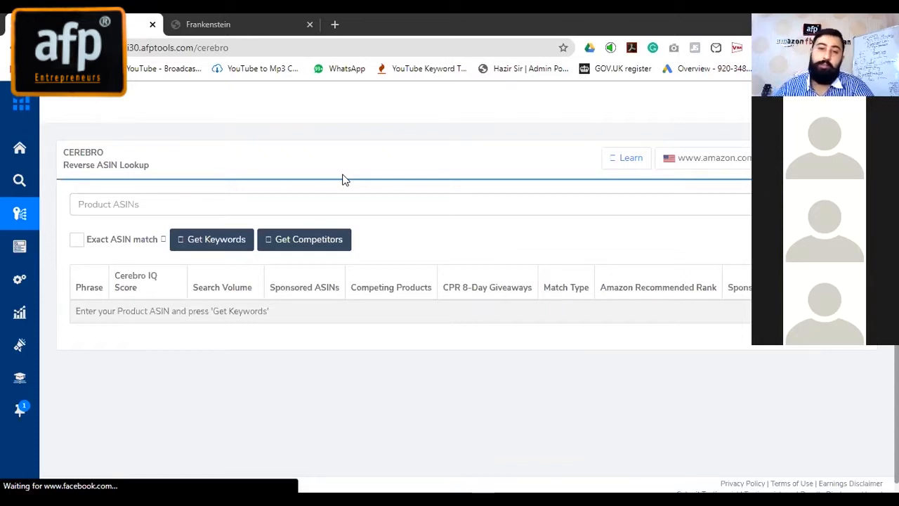
Open the AFP Tools website in a new browser tab and go to its pricing plan page.
{"action": "left_click", "coordinate": [335, 25]}
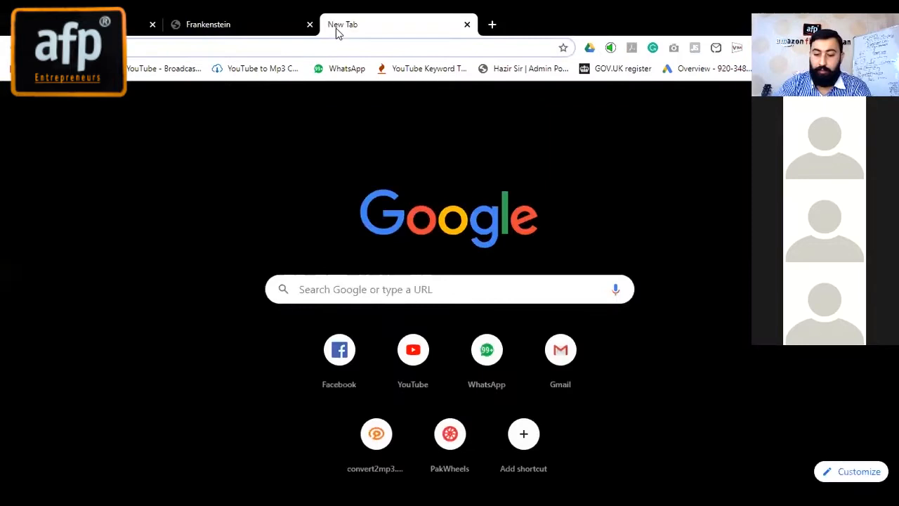
{"action": "type", "text": "afptool"}
{"action": "key", "text": "Return"}
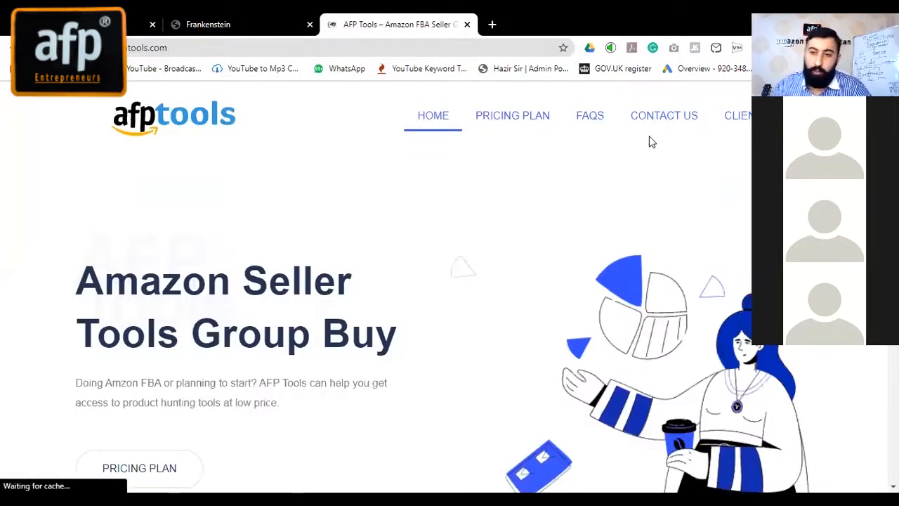
{"action": "left_click", "coordinate": [530, 125]}
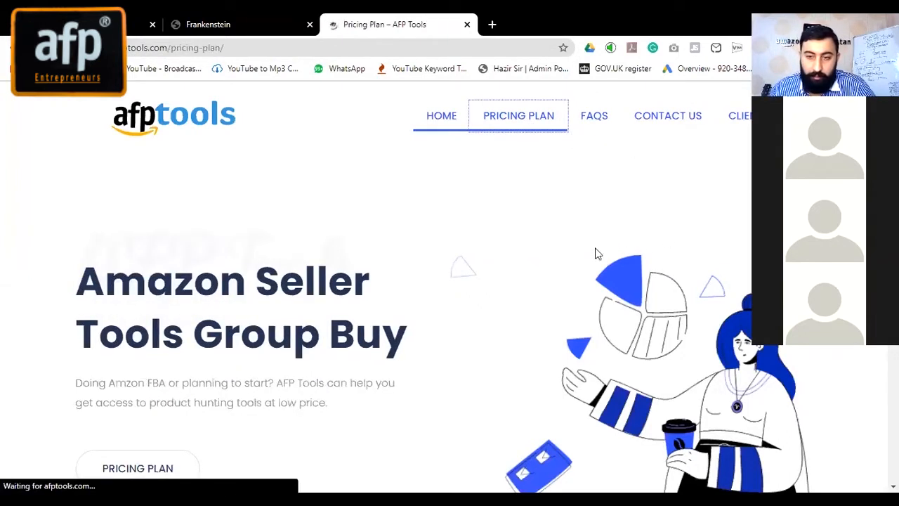
Review the tools and prices in the single-tool package and the AFP Elite Subscription.
{"action": "scroll", "coordinate": [594, 252], "scroll_direction": "down", "scroll_amount": 5}
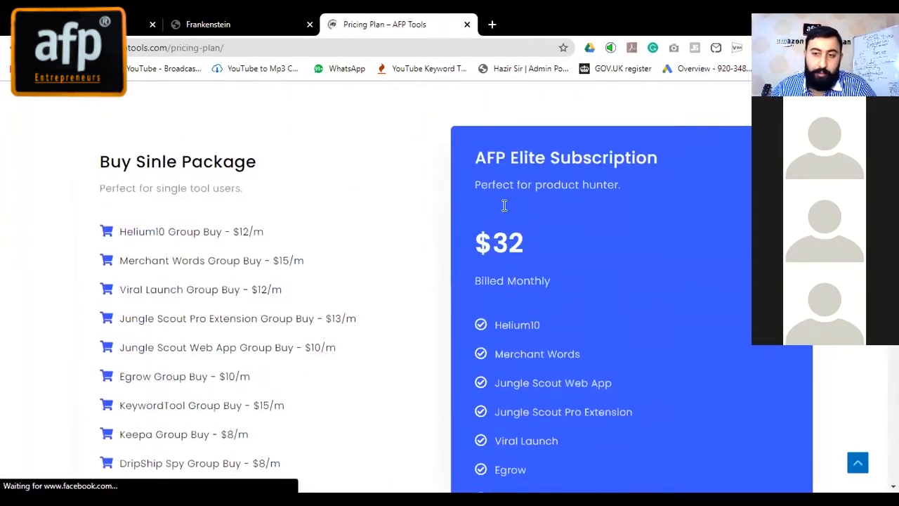
{"action": "scroll", "coordinate": [500, 207], "scroll_direction": "down", "scroll_amount": 4}
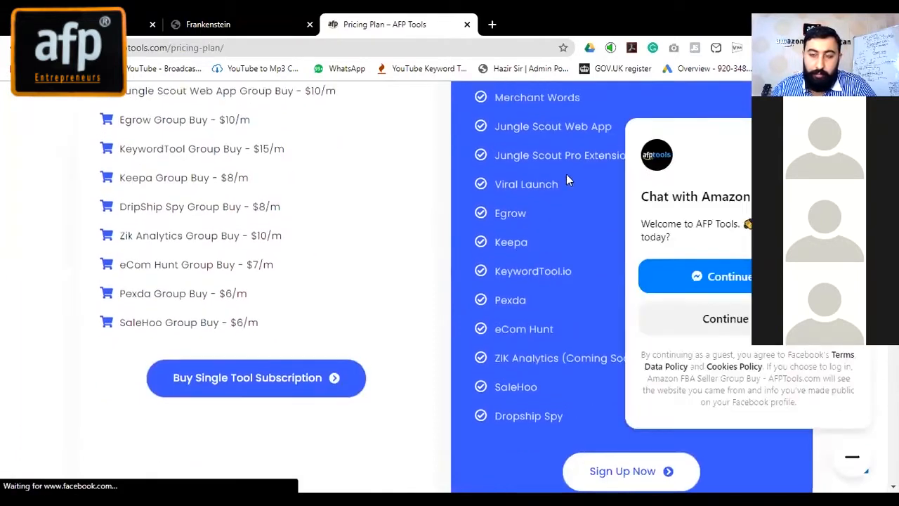
{"action": "scroll", "coordinate": [568, 180], "scroll_direction": "up", "scroll_amount": 1}
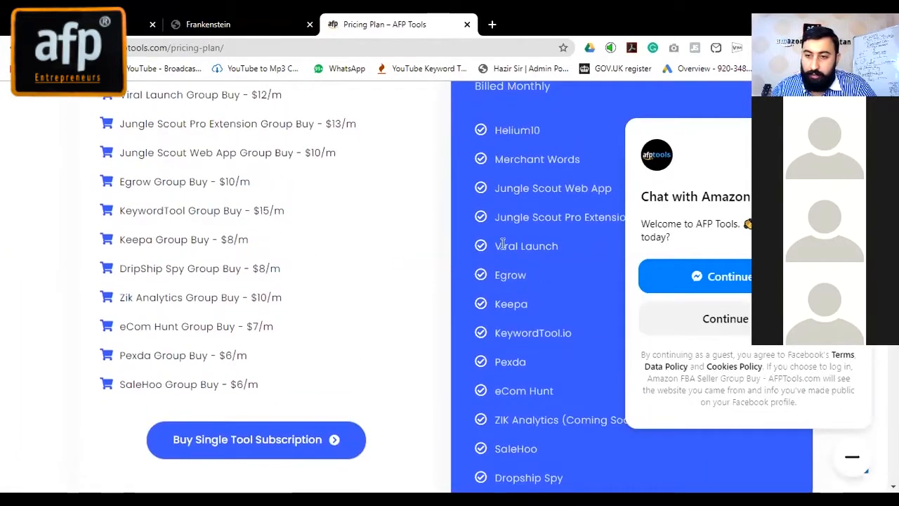
{"action": "scroll", "coordinate": [506, 267], "scroll_direction": "down", "scroll_amount": 1}
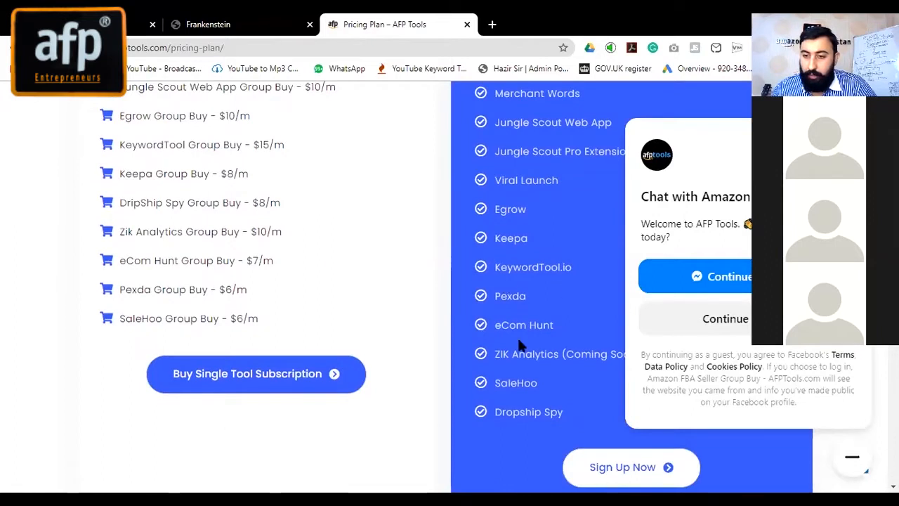
{"action": "scroll", "coordinate": [500, 345], "scroll_direction": "down", "scroll_amount": 1}
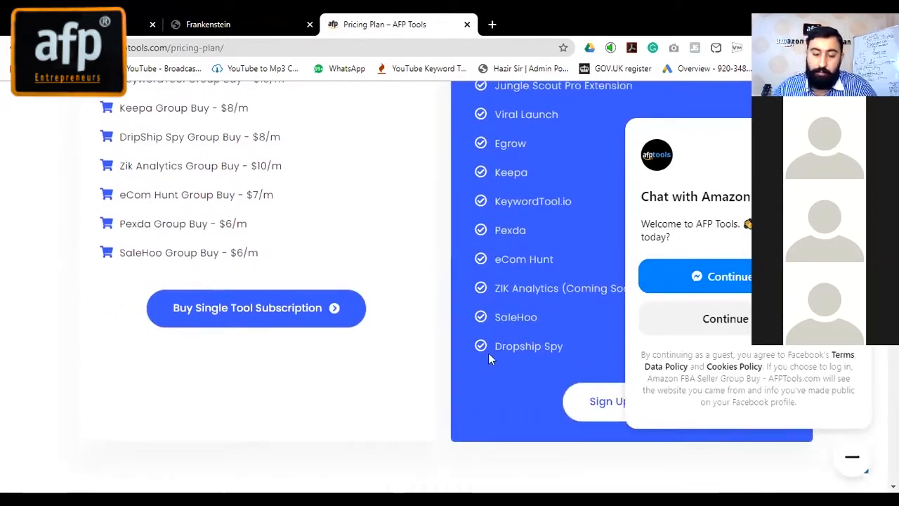
{"action": "scroll", "coordinate": [467, 401], "scroll_direction": "up", "scroll_amount": 9}
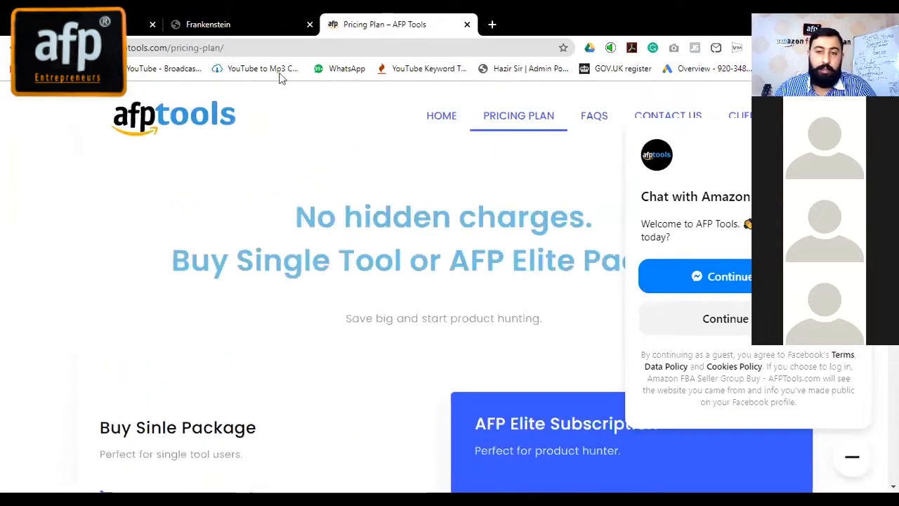
Return to Helium 10, look through its product research tools, and open the Cerebro reverse ASIN lookup for keyword research.
{"action": "left_click", "coordinate": [239, 30]}
{"action": "left_click", "coordinate": [137, 28]}
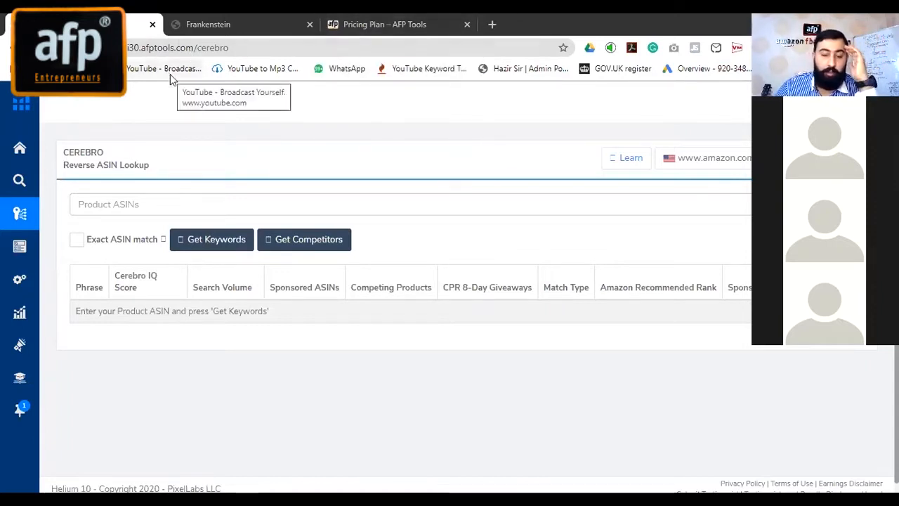
{"action": "mouse_move", "coordinate": [12, 200]}
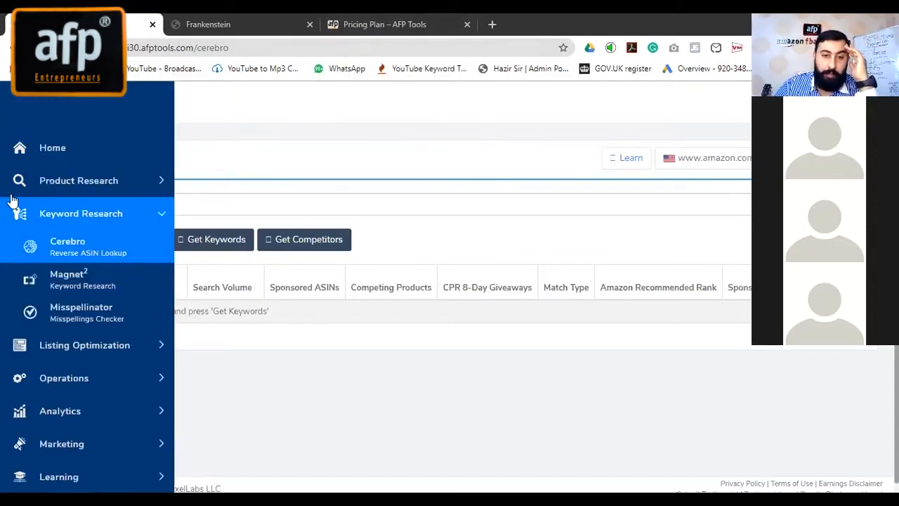
{"action": "left_click", "coordinate": [61, 182]}
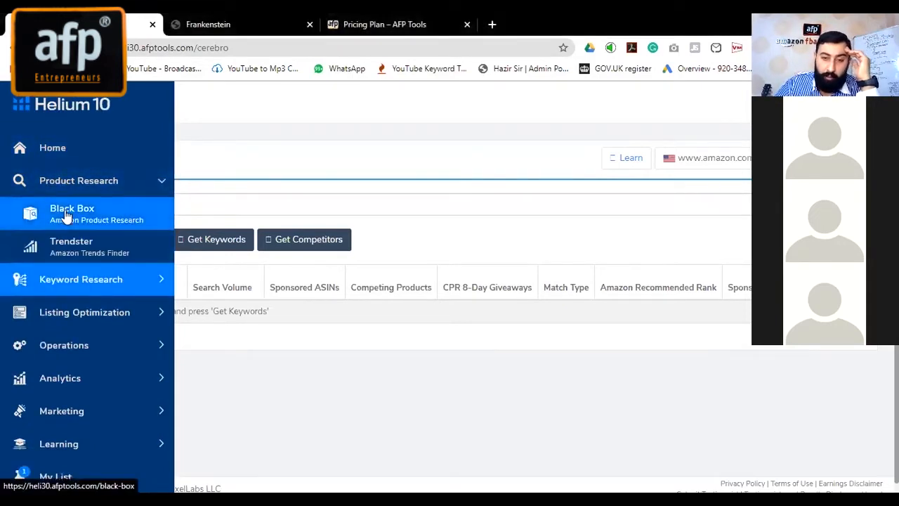
{"action": "left_click", "coordinate": [77, 280]}
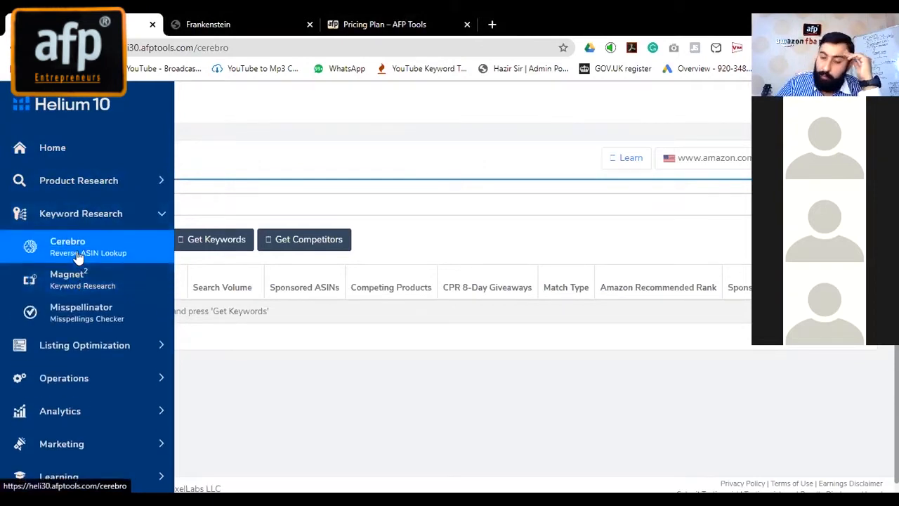
{"action": "left_click", "coordinate": [79, 254]}
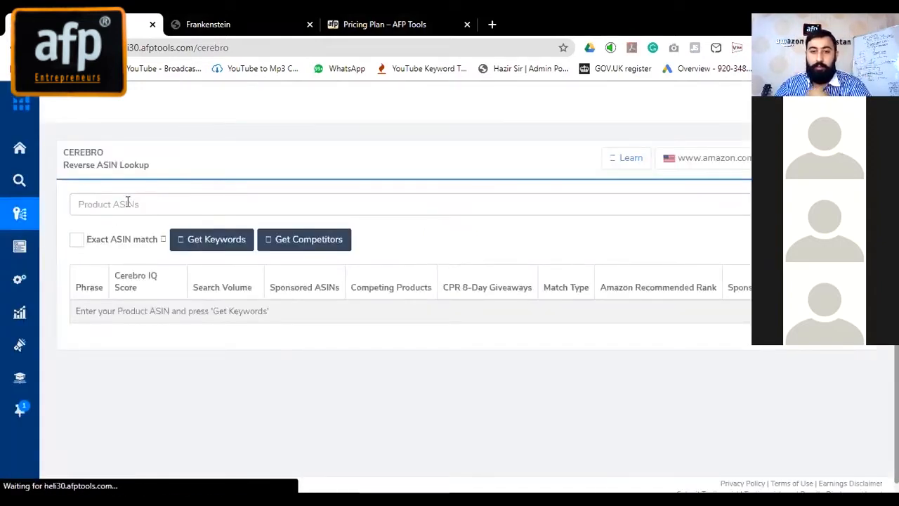
{"action": "left_click", "coordinate": [152, 202]}
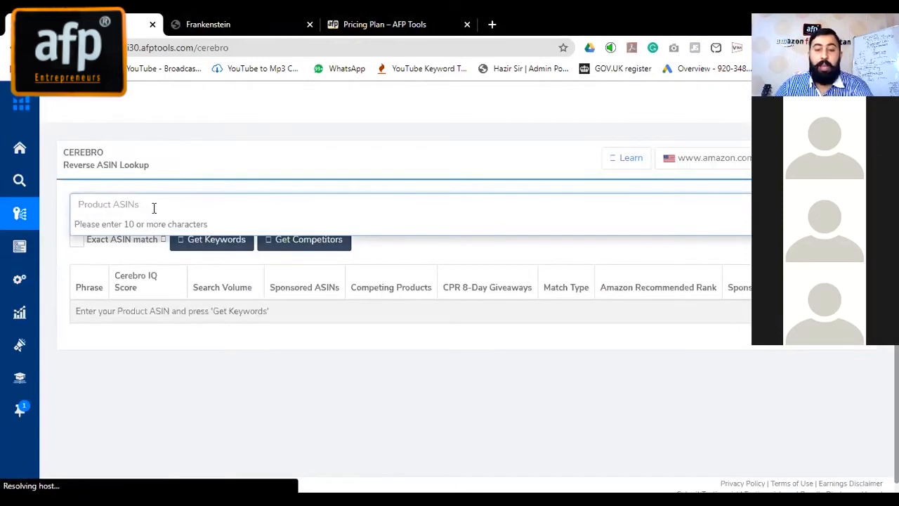
{"action": "left_click", "coordinate": [188, 147]}
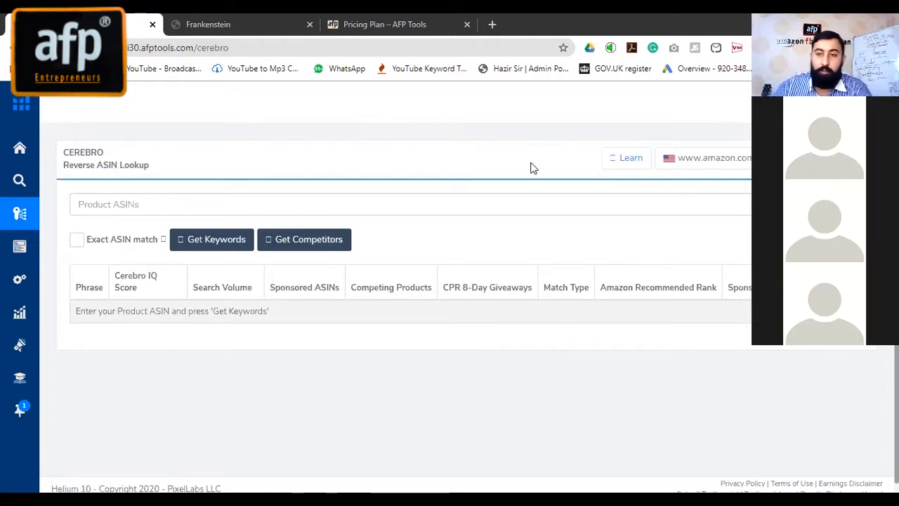
Open amazon.com in a new browser tab.
{"action": "left_click", "coordinate": [492, 24]}
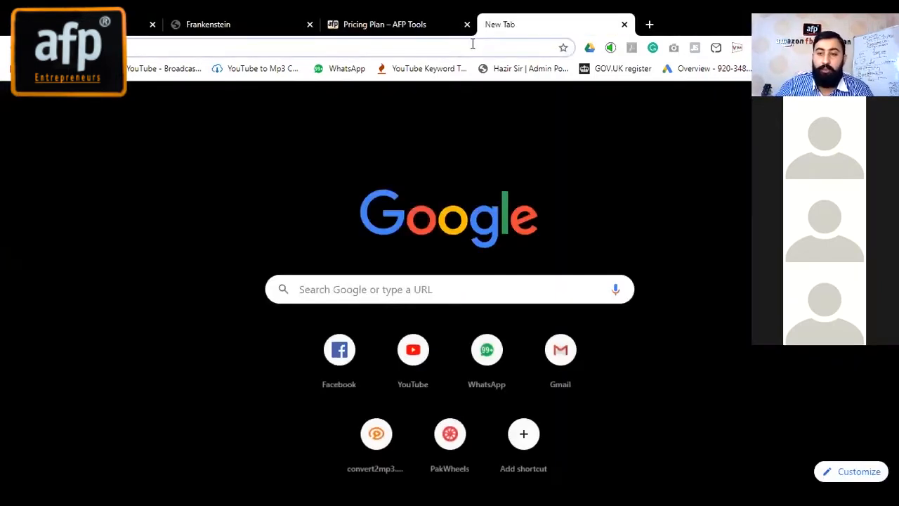
{"action": "left_click", "coordinate": [473, 44]}
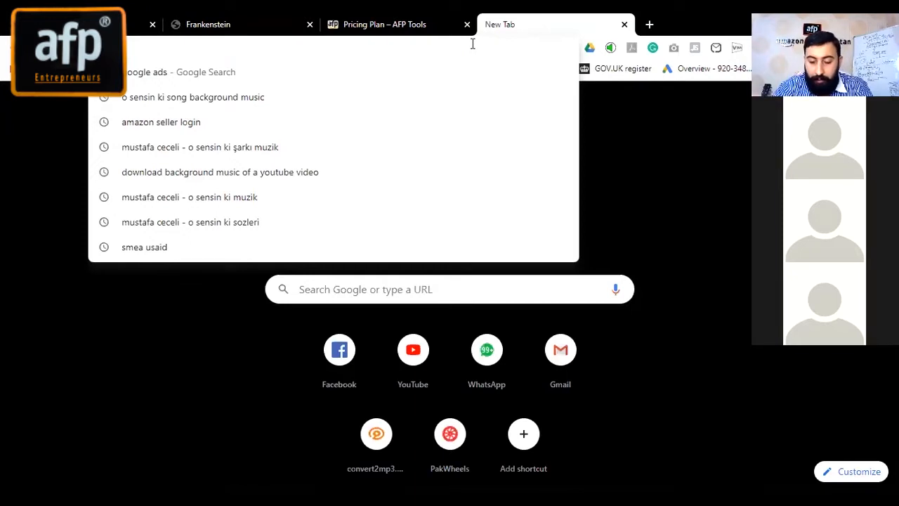
{"action": "type", "text": "amazon"}
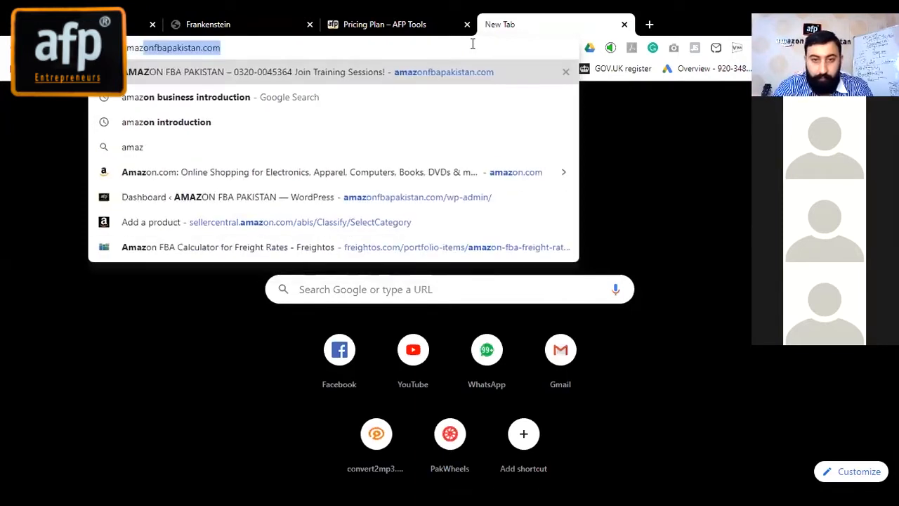
{"action": "type", "text": ".com"}
{"action": "key", "text": "Return"}
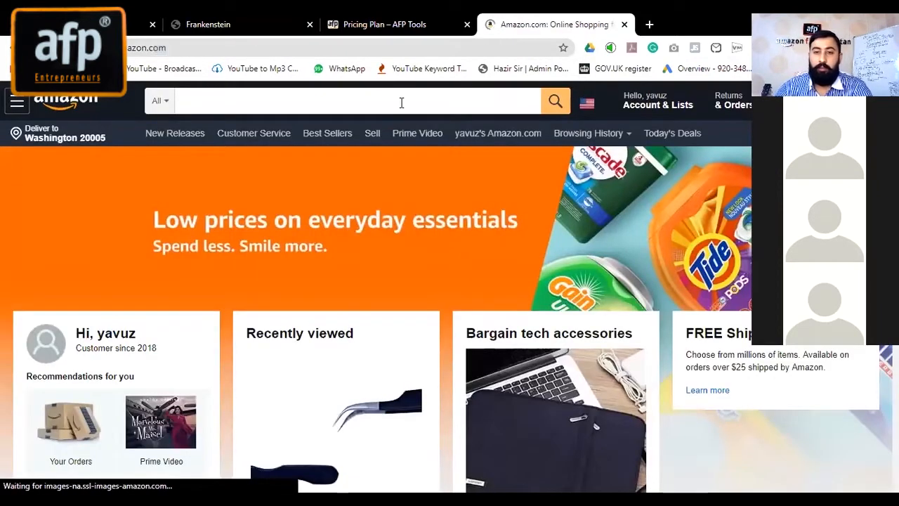
Search Amazon for "pillow" across all departments.
{"action": "left_click", "coordinate": [401, 102]}
{"action": "type", "text": "pi"}
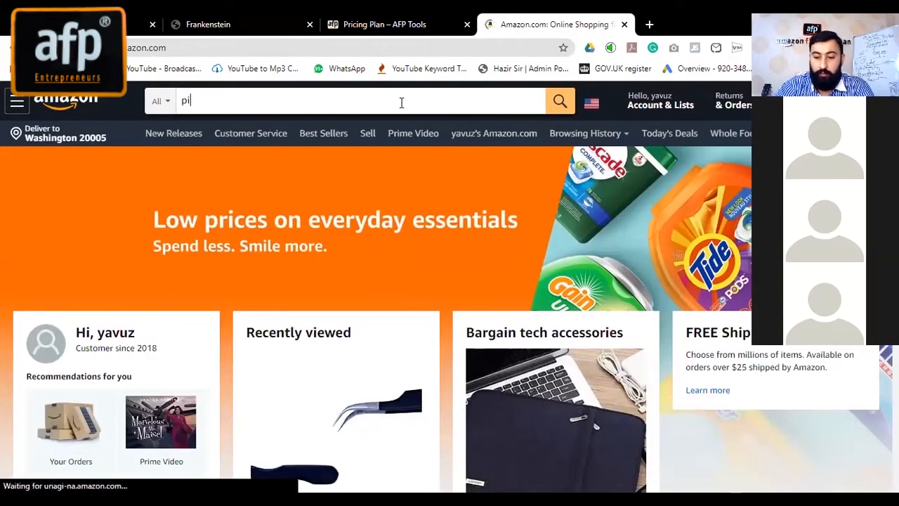
{"action": "type", "text": "llow"}
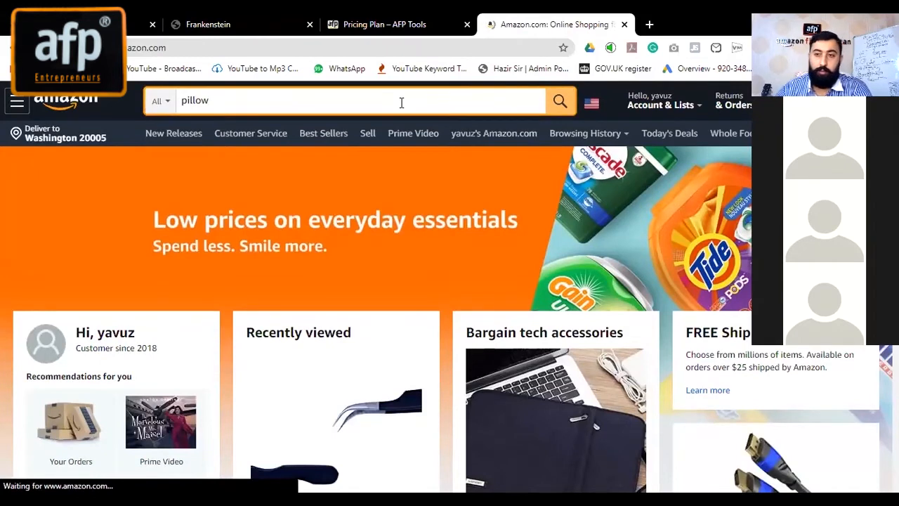
{"action": "key", "text": "Return"}
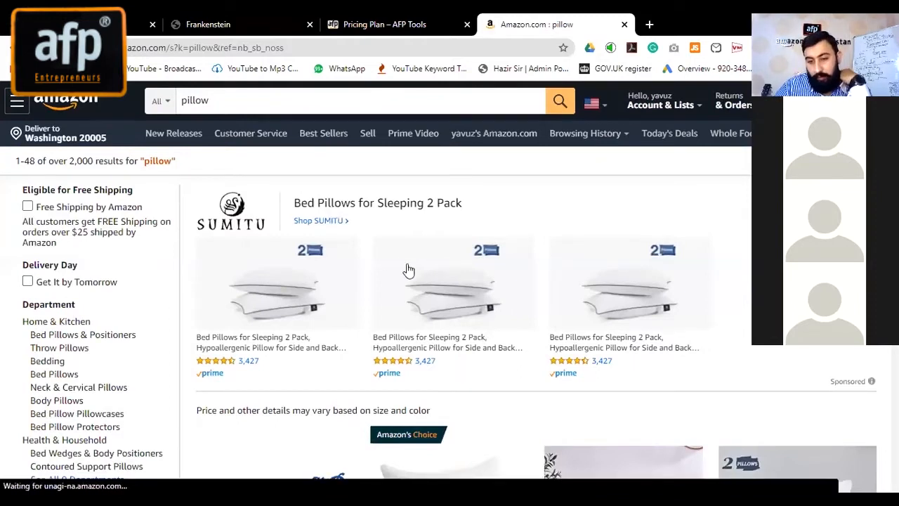
Examine the pillow results, comparing the Home & Kitchen rank and ASIN shown below each product.
{"action": "scroll", "coordinate": [432, 247], "scroll_direction": "down", "scroll_amount": 6}
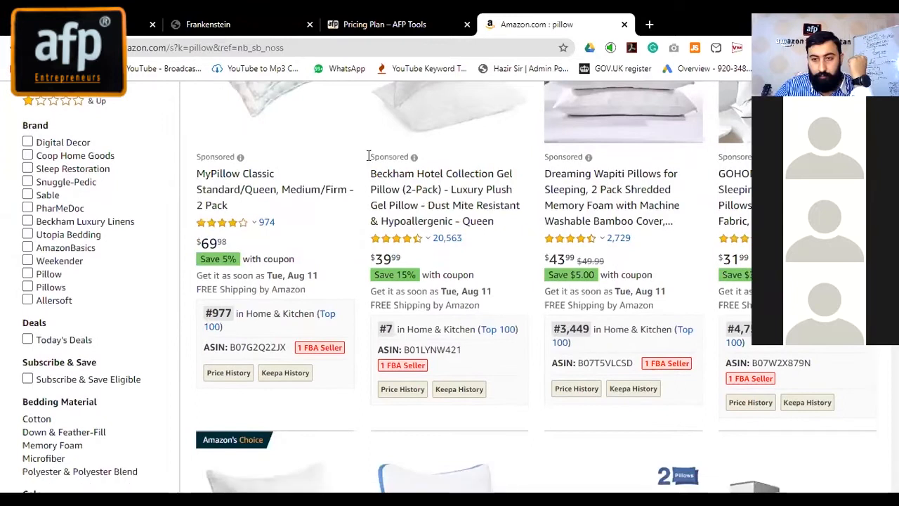
{"action": "scroll", "coordinate": [478, 191], "scroll_direction": "down", "scroll_amount": 3}
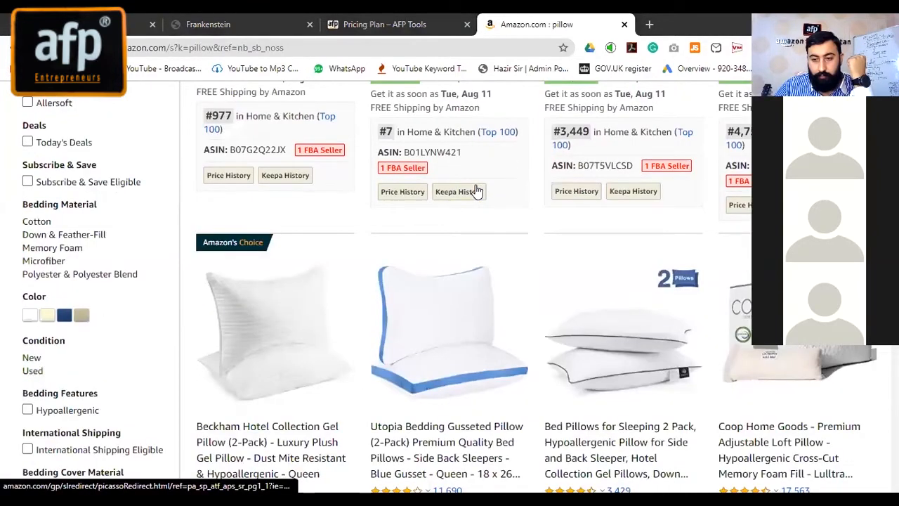
{"action": "scroll", "coordinate": [476, 191], "scroll_direction": "down", "scroll_amount": 3}
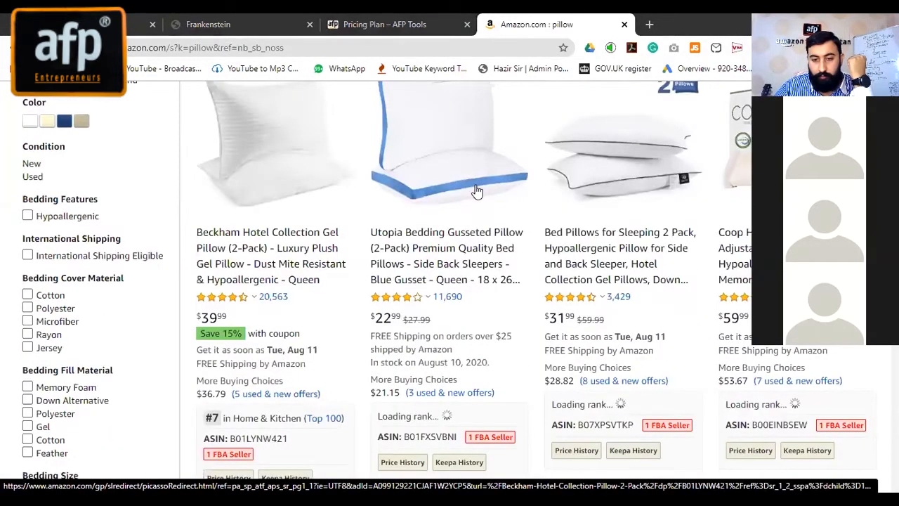
{"action": "scroll", "coordinate": [477, 191], "scroll_direction": "down", "scroll_amount": 1}
{"action": "scroll", "coordinate": [476, 191], "scroll_direction": "down", "scroll_amount": 2}
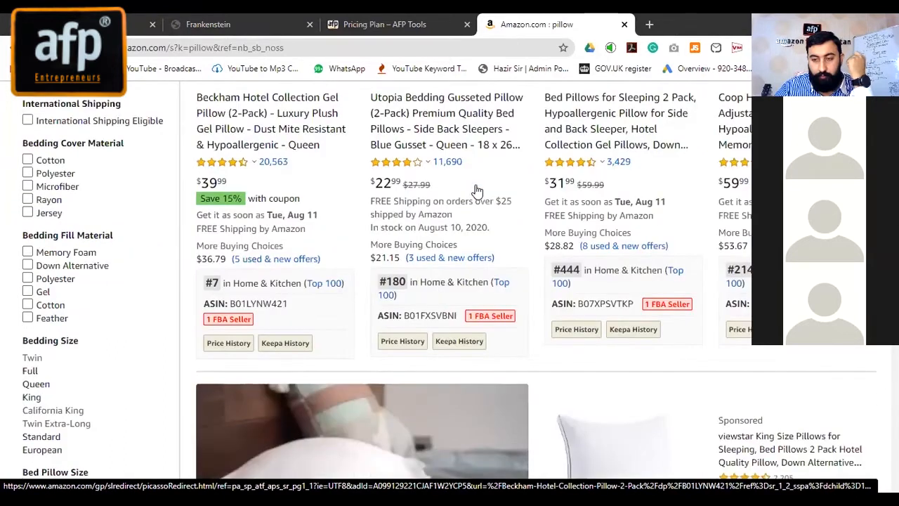
{"action": "scroll", "coordinate": [477, 191], "scroll_direction": "up", "scroll_amount": 1}
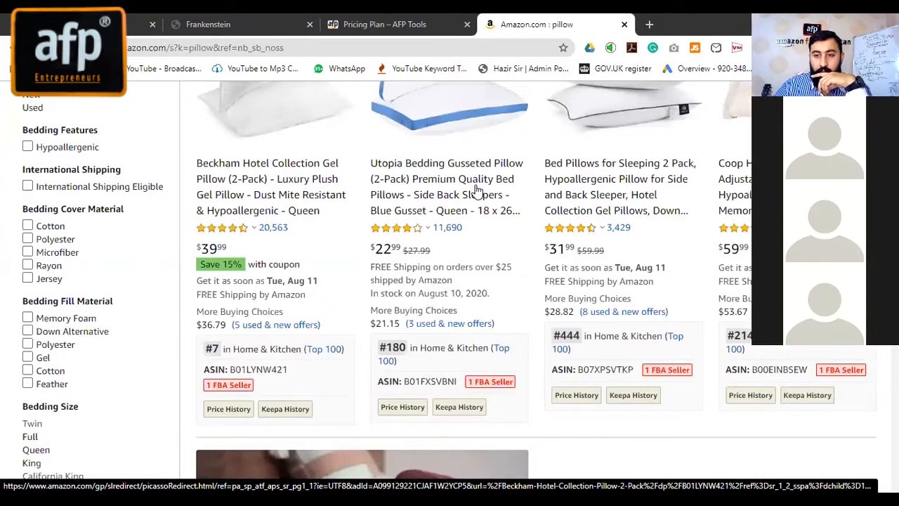
{"action": "scroll", "coordinate": [477, 191], "scroll_direction": "up", "scroll_amount": 1}
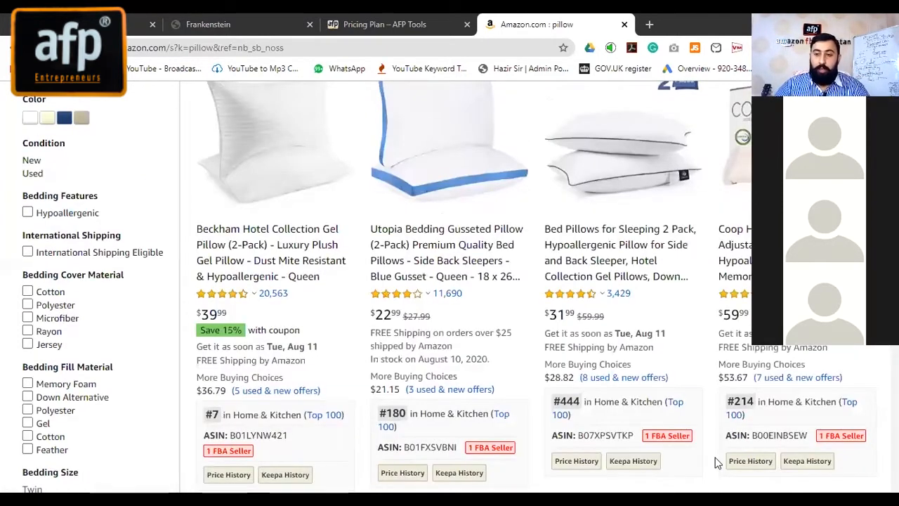
{"action": "double_click", "coordinate": [212, 414]}
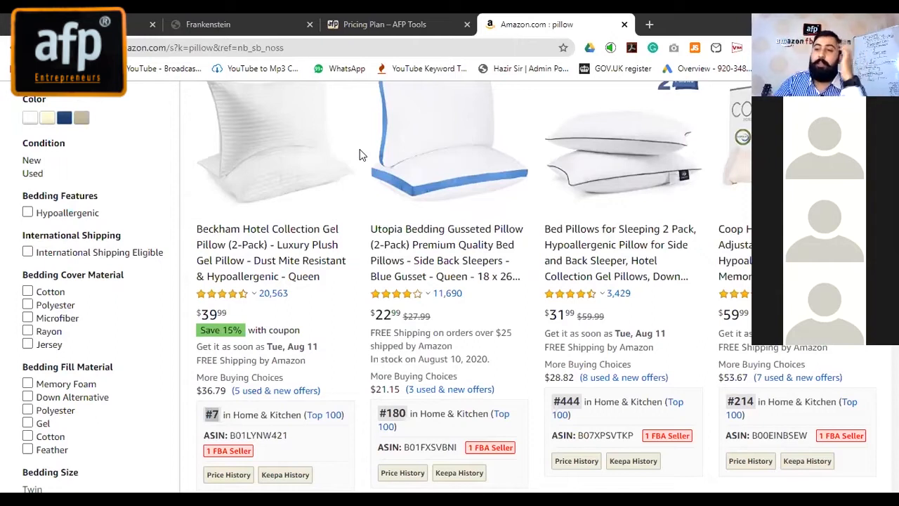
{"action": "mouse_move", "coordinate": [345, 209]}
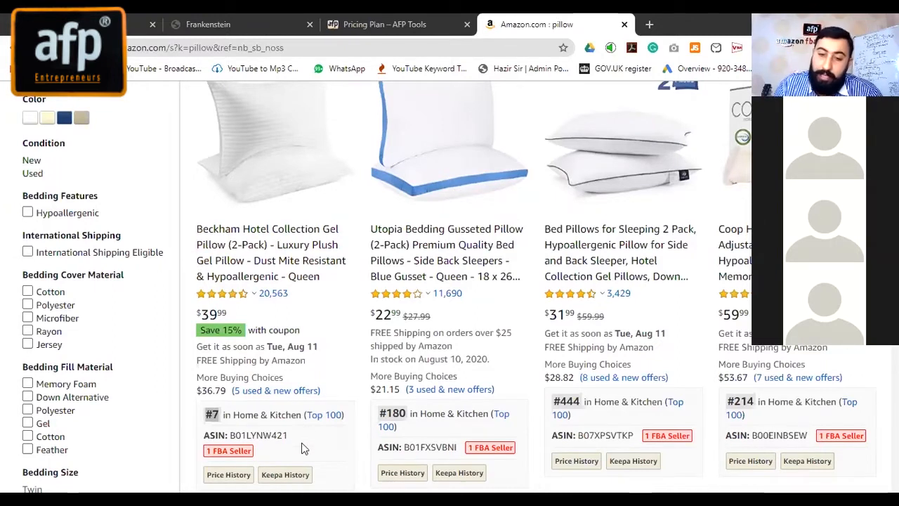
Copy the ASIN B01LYNW421 of the Beckham Hotel Collection Gel Pillow.
{"action": "scroll", "coordinate": [304, 448], "scroll_direction": "down", "scroll_amount": 1}
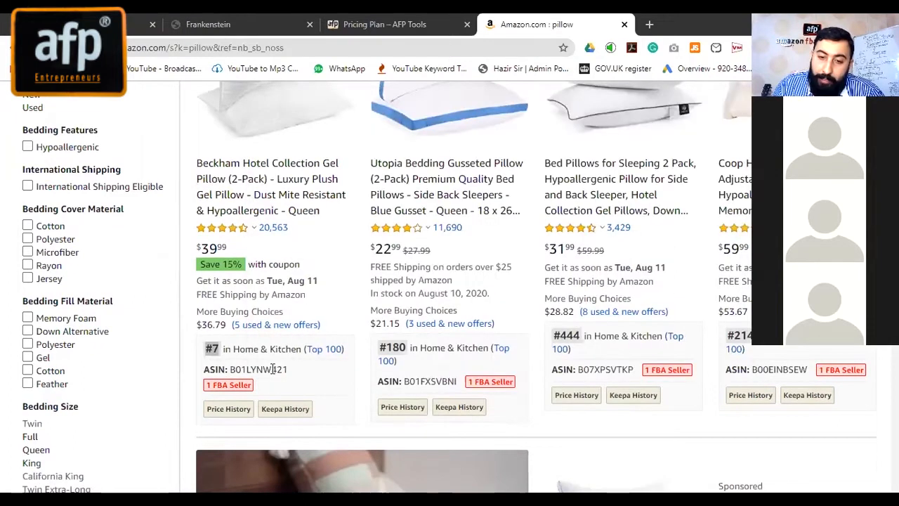
{"action": "double_click", "coordinate": [239, 369]}
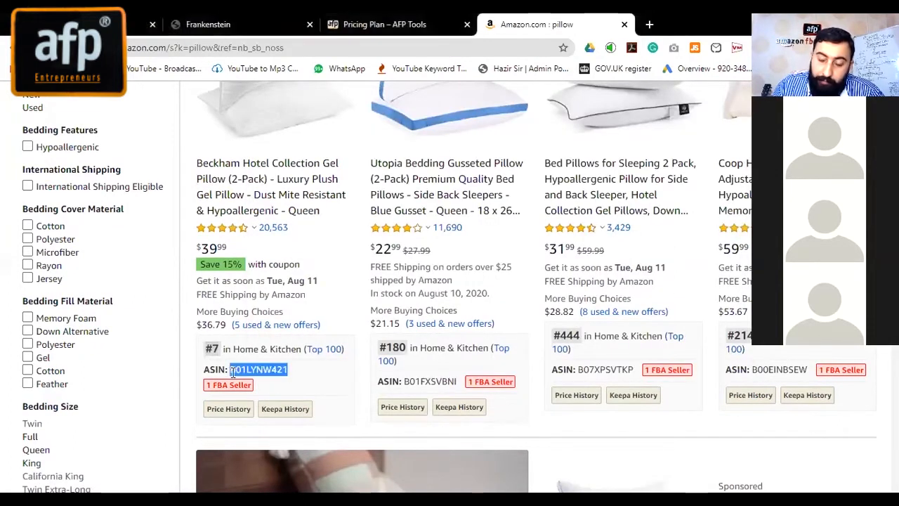
{"action": "right_click", "coordinate": [239, 371]}
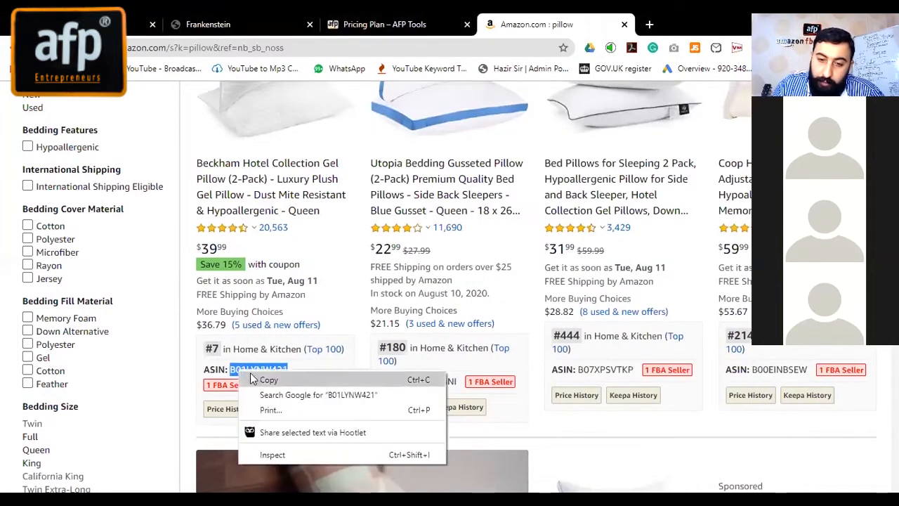
{"action": "left_click", "coordinate": [254, 379]}
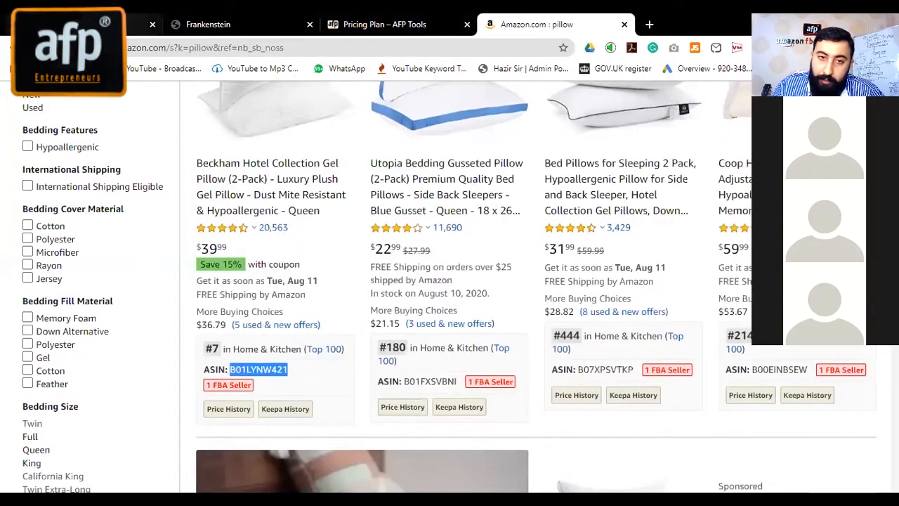
Switch to Helium 10's Cerebro and add the copied ASIN B01LYNW421 to the product ASINs.
{"action": "left_click", "coordinate": [144, 24]}
{"action": "left_click", "coordinate": [123, 205]}
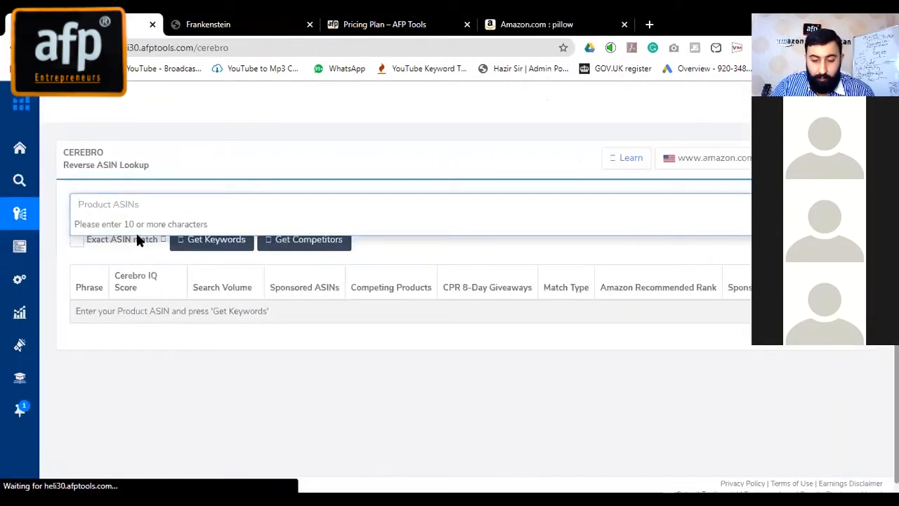
{"action": "key", "text": "ctrl+v"}
{"action": "key", "text": "Return"}
Copy the Utopia Bedding Gusseted Pillow's ASIN B01FXSVBNI from the Amazon results and add it to Cerebro's product ASINs.
{"action": "left_click", "coordinate": [501, 28]}
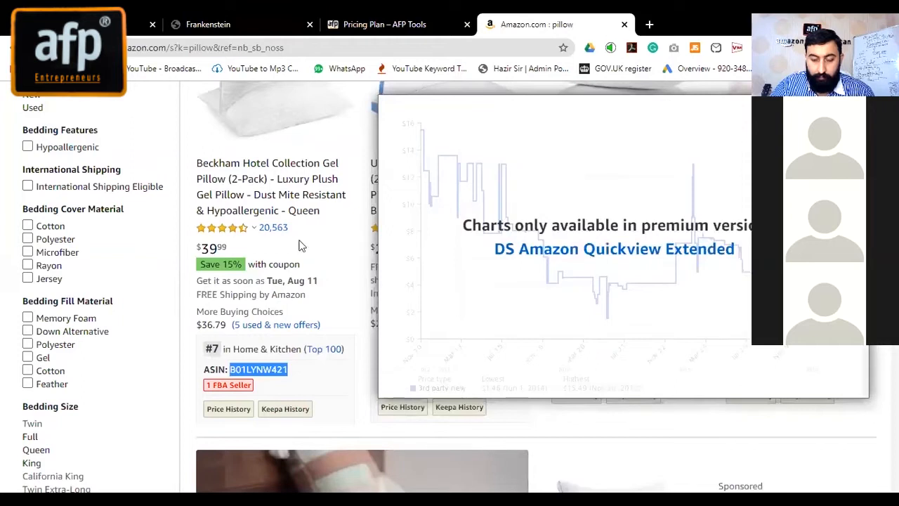
{"action": "left_click", "coordinate": [84, 25]}
{"action": "key", "text": "ctrl+v"}
{"action": "key", "text": "Return"}
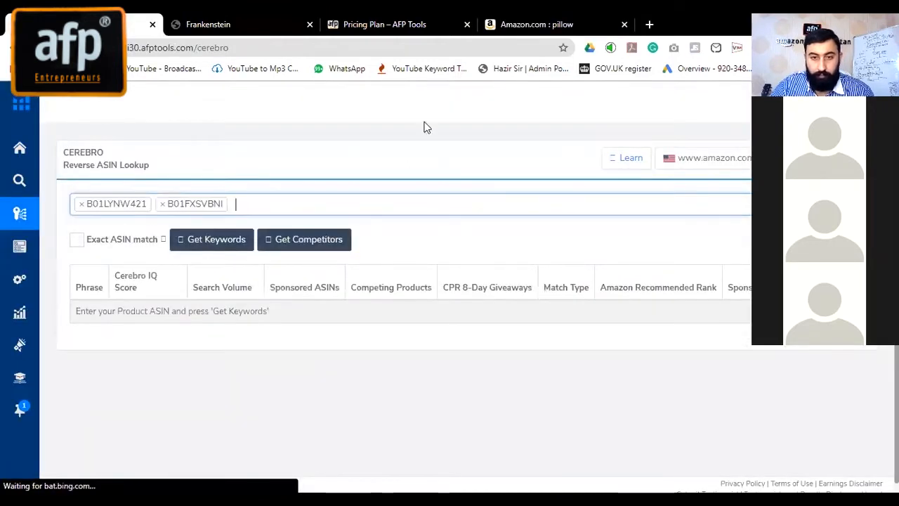
Add ASIN B07XPSVTKP of the third Amazon pillow result in Cerebro and get the keywords for all three ASINs as a new search.
{"action": "left_click", "coordinate": [520, 28]}
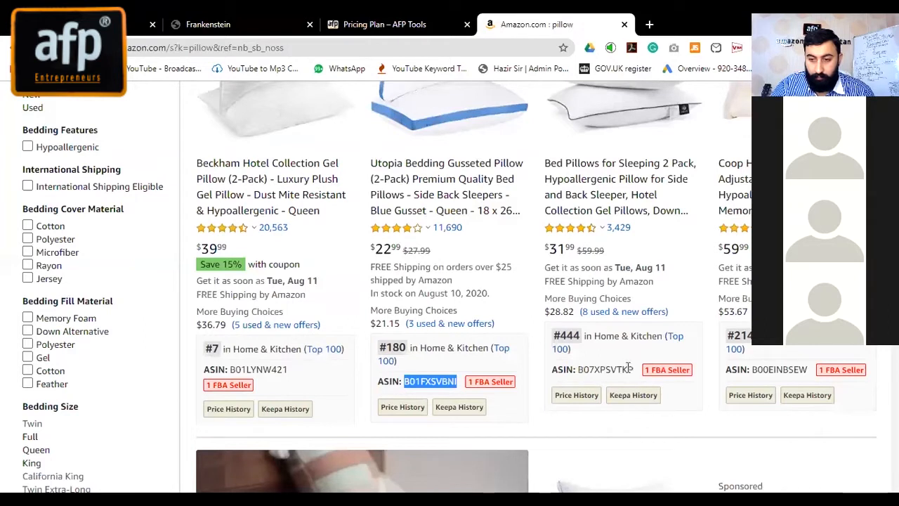
{"action": "double_click", "coordinate": [581, 371]}
{"action": "mouse_move", "coordinate": [220, 107]}
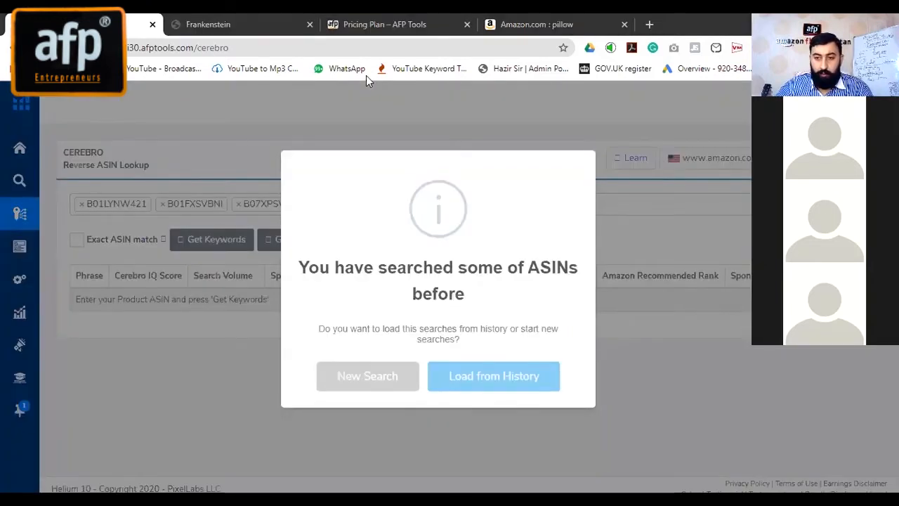
{"action": "left_click", "coordinate": [384, 376]}
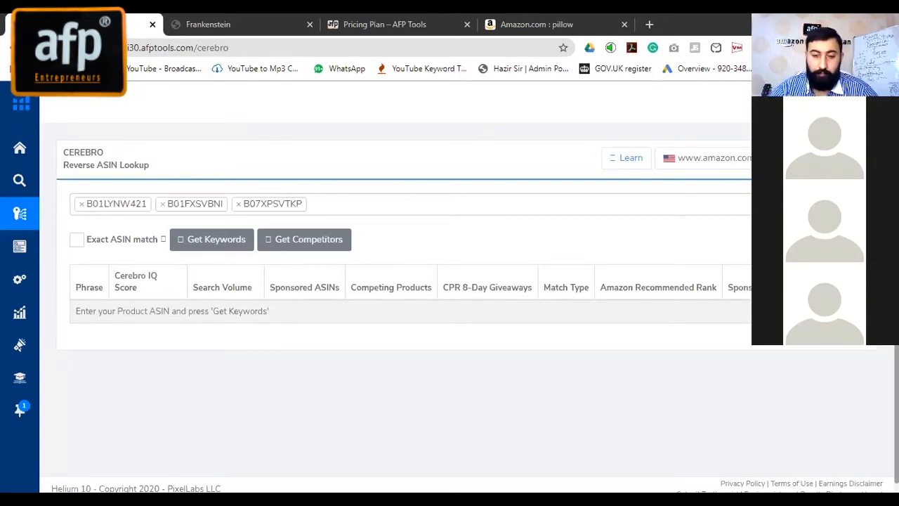
{"action": "double_click", "coordinate": [240, 419]}
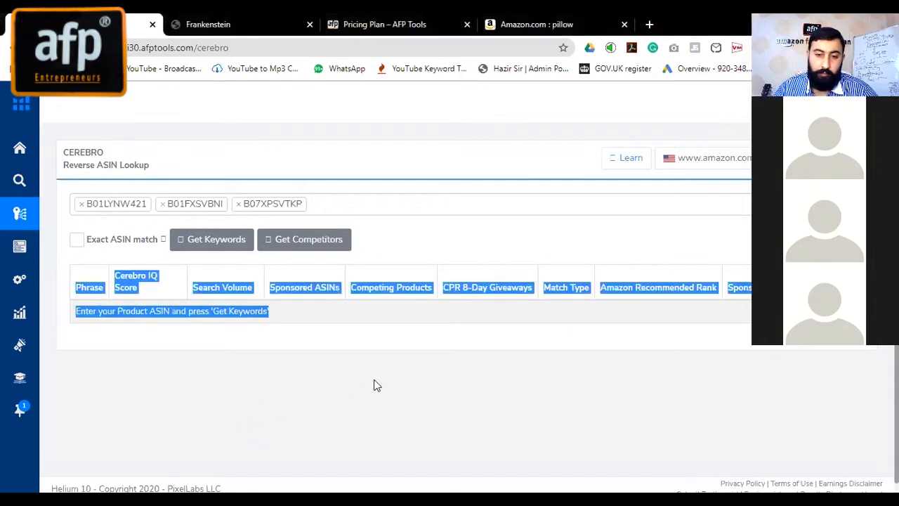
{"action": "left_click", "coordinate": [401, 342]}
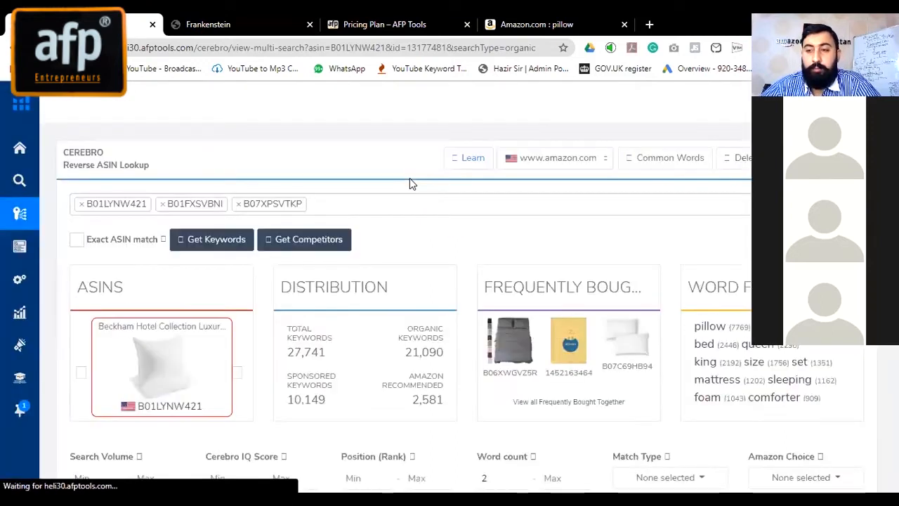
Go through the analysed pillow products in the ASINs summary, checking each one's title, image and ASIN.
{"action": "left_click", "coordinate": [238, 373]}
{"action": "left_click", "coordinate": [238, 372]}
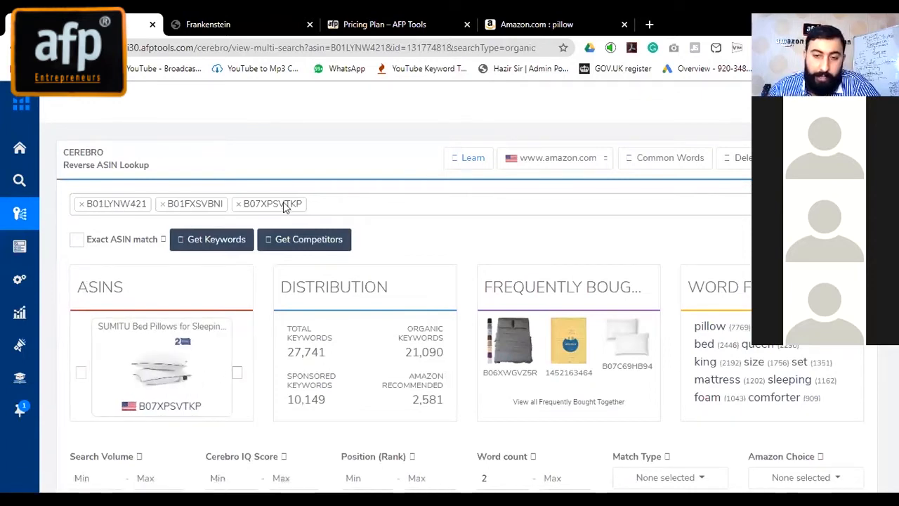
{"action": "scroll", "coordinate": [264, 313], "scroll_direction": "down", "scroll_amount": 1}
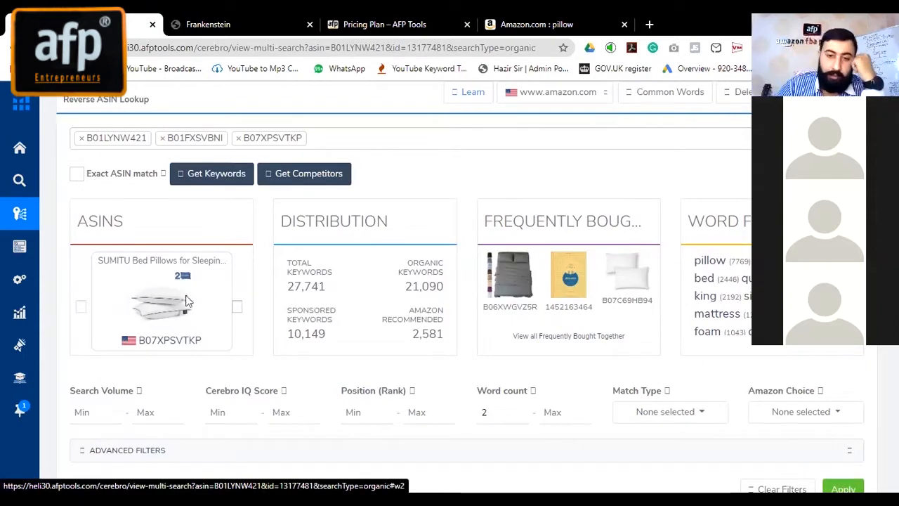
{"action": "left_click", "coordinate": [239, 307]}
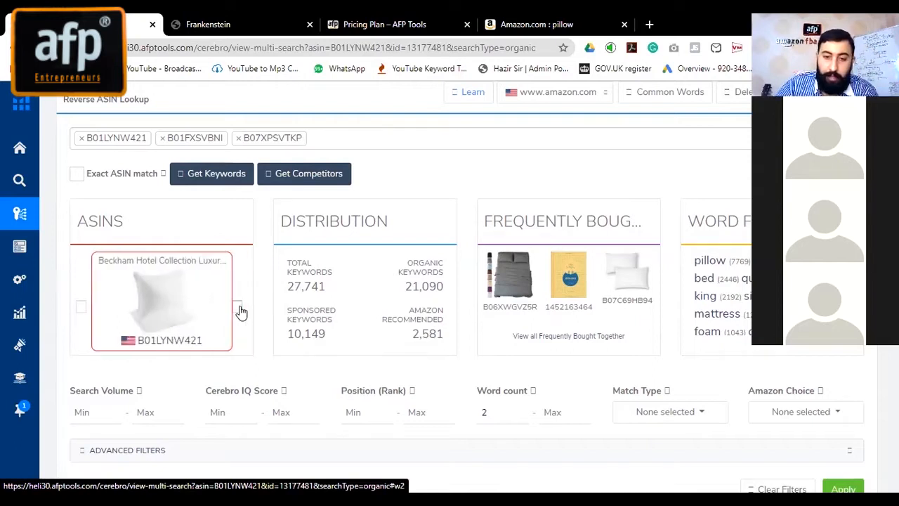
{"action": "left_click", "coordinate": [239, 307]}
{"action": "left_click", "coordinate": [239, 307]}
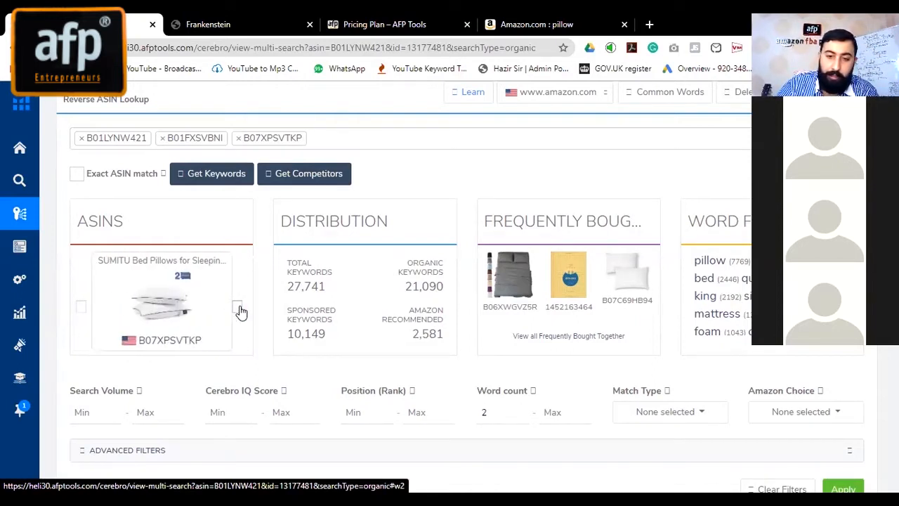
{"action": "left_click", "coordinate": [239, 307]}
{"action": "left_click", "coordinate": [239, 307]}
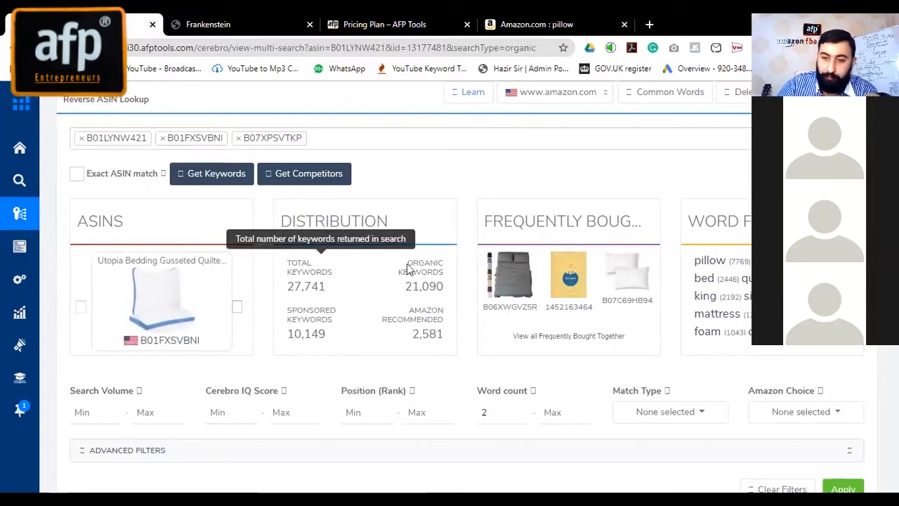
Examine the keyword distribution, the frequently bought together products and the full word frequency list.
{"action": "scroll", "coordinate": [357, 259], "scroll_direction": "down", "scroll_amount": 1}
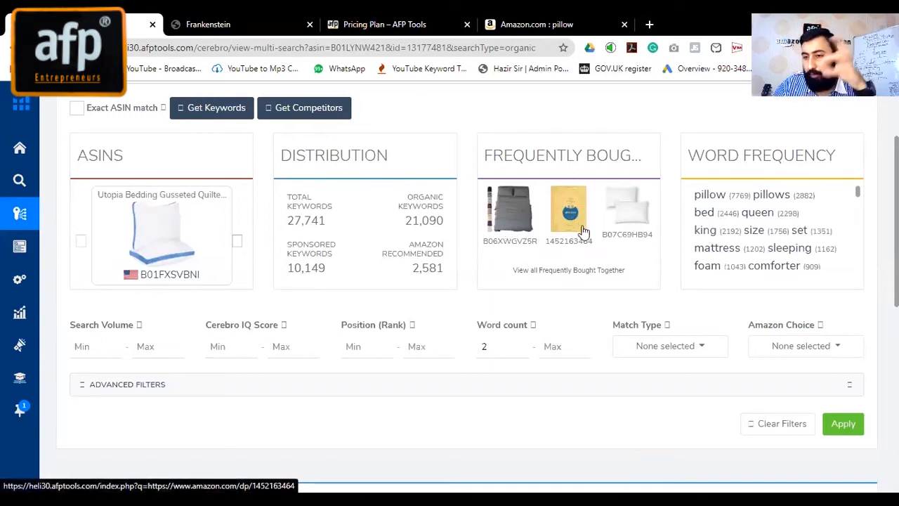
{"action": "mouse_move", "coordinate": [772, 168]}
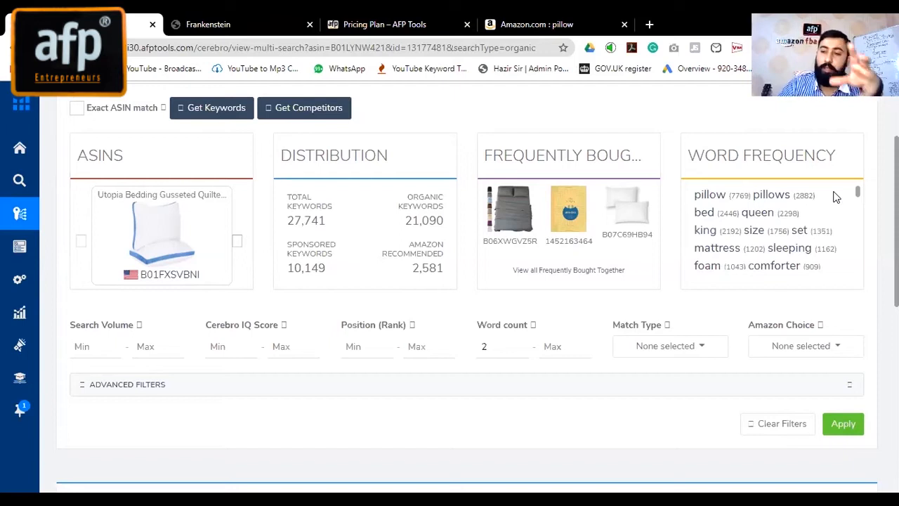
{"action": "scroll", "coordinate": [856, 197], "scroll_direction": "down", "scroll_amount": 10}
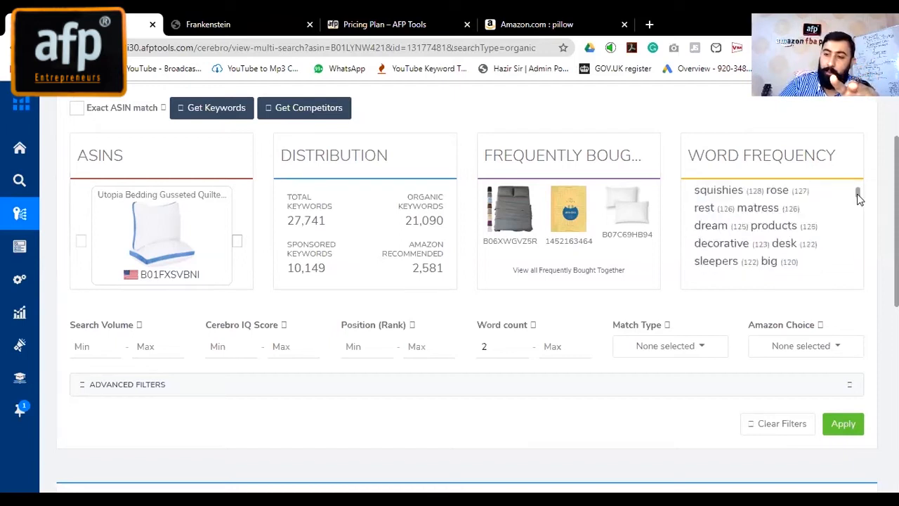
{"action": "scroll", "coordinate": [857, 199], "scroll_direction": "up", "scroll_amount": 10}
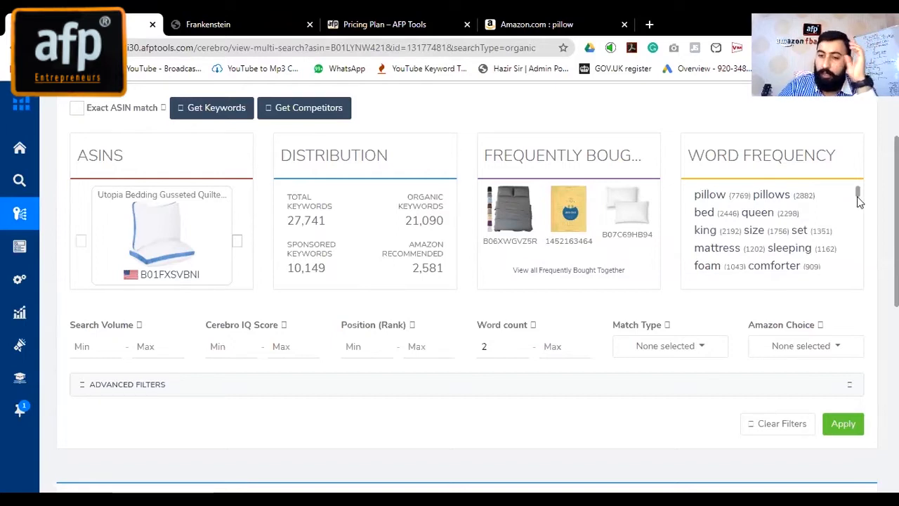
Examine the filtered keyword table and highlight the filtered keyword count above it.
{"action": "scroll", "coordinate": [467, 280], "scroll_direction": "down", "scroll_amount": 4}
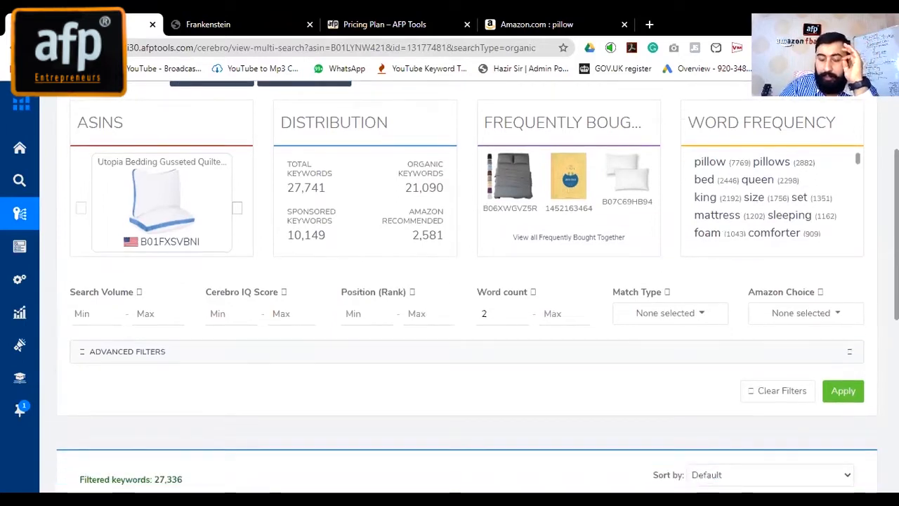
{"action": "scroll", "coordinate": [467, 288], "scroll_direction": "down", "scroll_amount": 2}
{"action": "scroll", "coordinate": [467, 288], "scroll_direction": "up", "scroll_amount": 2}
{"action": "scroll", "coordinate": [467, 288], "scroll_direction": "up", "scroll_amount": 1}
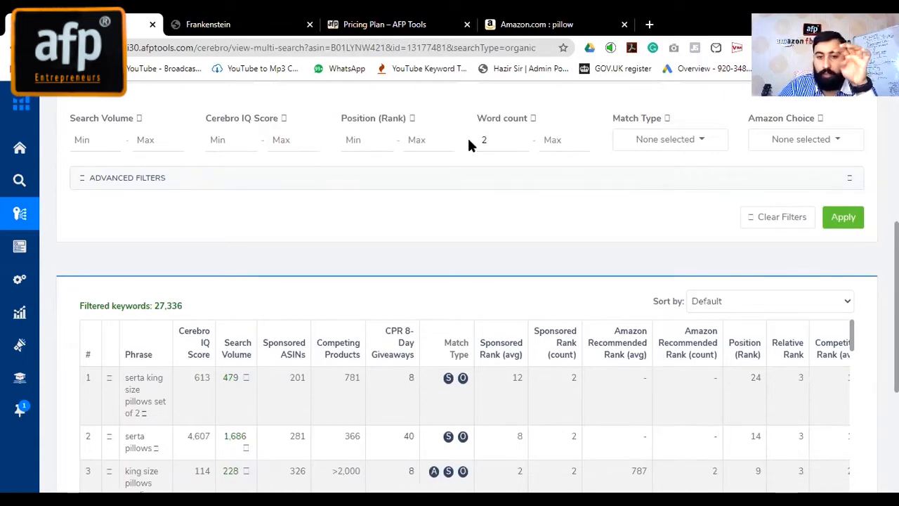
{"action": "scroll", "coordinate": [469, 144], "scroll_direction": "down", "scroll_amount": 3}
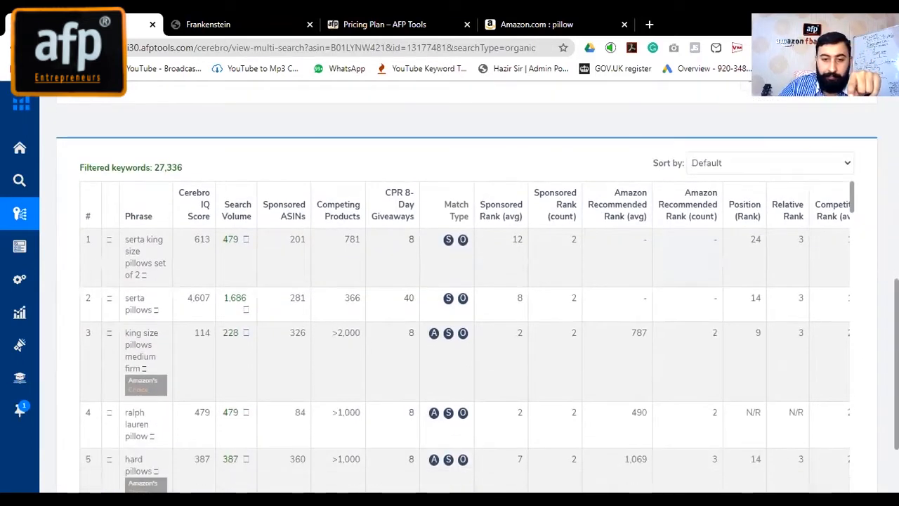
{"action": "left_click_drag", "start_coordinate": [152, 168], "coordinate": [194, 170]}
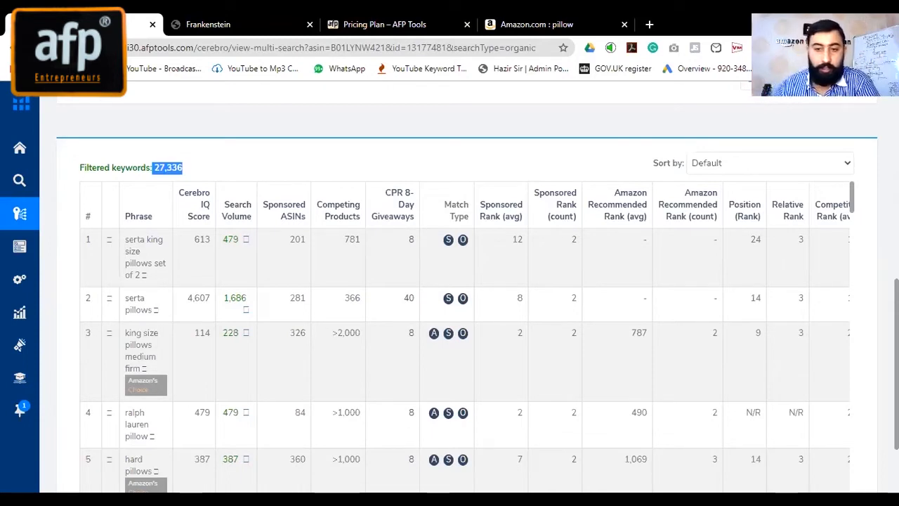
Compare the search volume, Cerebro IQ score and position filters with the matching columns of the keyword table.
{"action": "scroll", "coordinate": [703, 336], "scroll_direction": "up", "scroll_amount": 4}
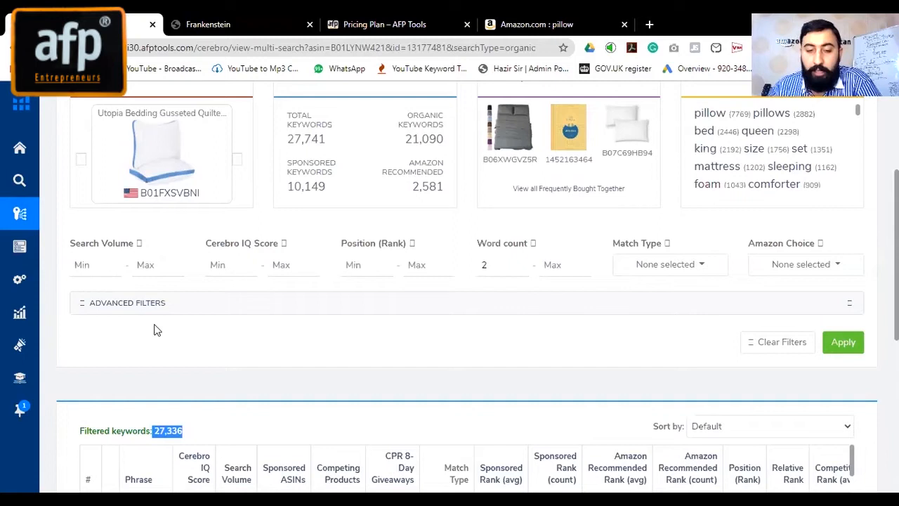
{"action": "scroll", "coordinate": [158, 330], "scroll_direction": "down", "scroll_amount": 3}
{"action": "scroll", "coordinate": [161, 384], "scroll_direction": "up", "scroll_amount": 1}
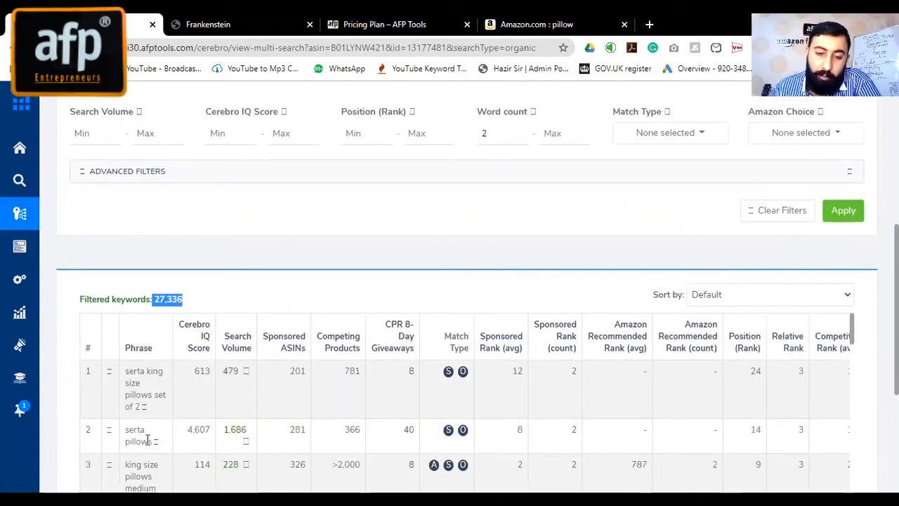
{"action": "scroll", "coordinate": [168, 241], "scroll_direction": "up", "scroll_amount": 2}
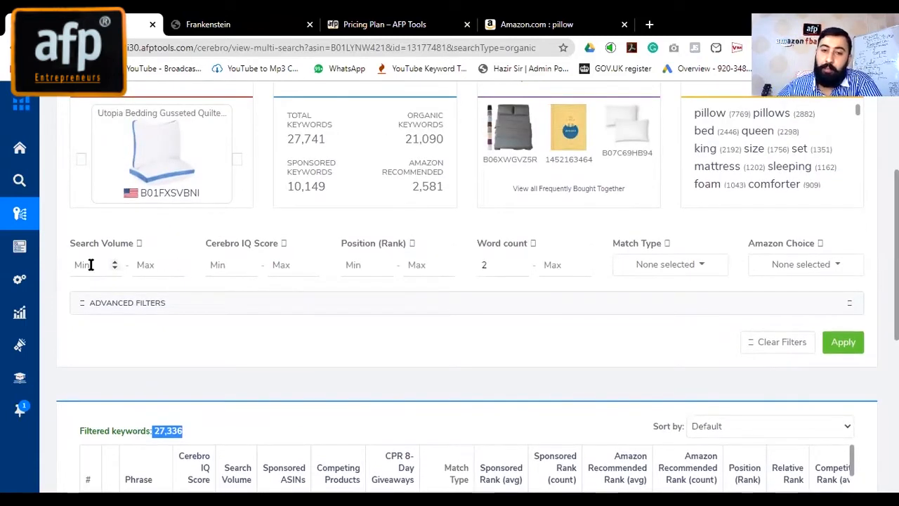
{"action": "scroll", "coordinate": [217, 337], "scroll_direction": "down", "scroll_amount": 1}
{"action": "scroll", "coordinate": [146, 304], "scroll_direction": "up", "scroll_amount": 1}
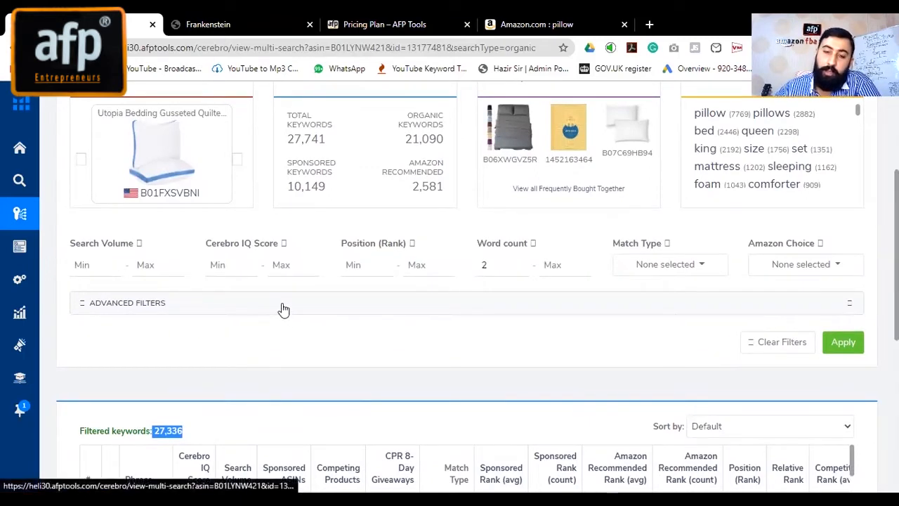
{"action": "scroll", "coordinate": [281, 309], "scroll_direction": "down", "scroll_amount": 2}
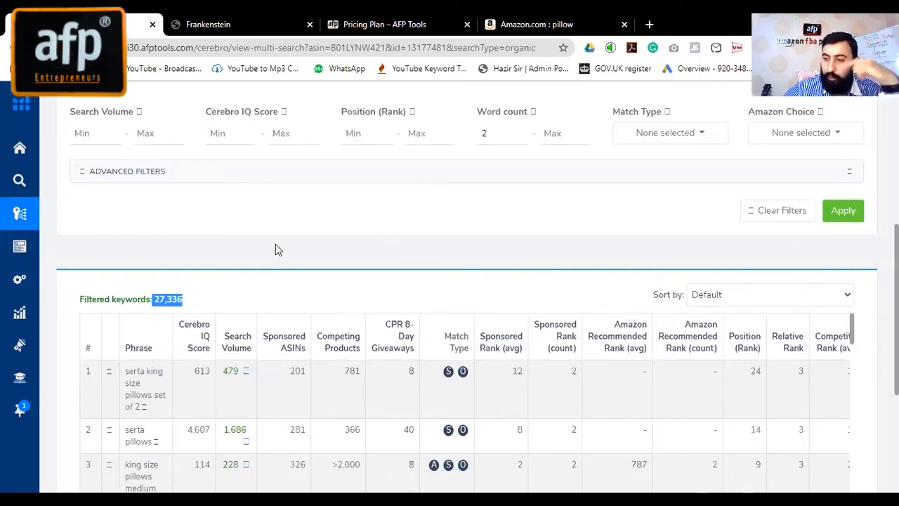
{"action": "scroll", "coordinate": [275, 245], "scroll_direction": "up", "scroll_amount": 2}
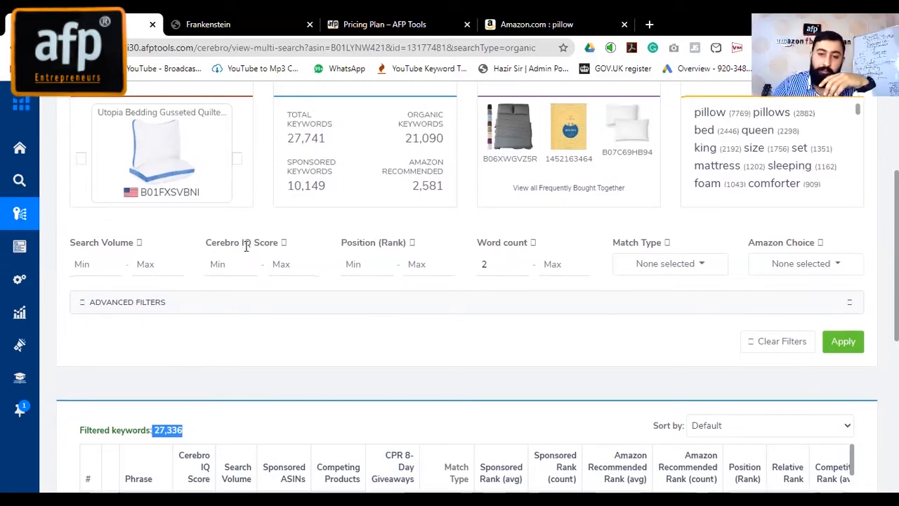
{"action": "scroll", "coordinate": [249, 246], "scroll_direction": "down", "scroll_amount": 3}
{"action": "scroll", "coordinate": [296, 295], "scroll_direction": "up", "scroll_amount": 1}
{"action": "scroll", "coordinate": [298, 330], "scroll_direction": "up", "scroll_amount": 2}
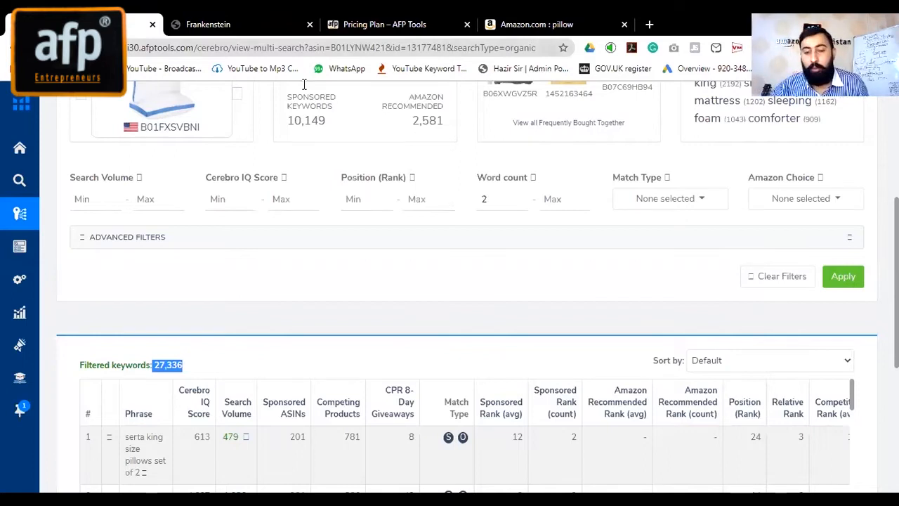
Expand the advanced filters and place the cursor in the minimum word count filter.
{"action": "left_click", "coordinate": [355, 202]}
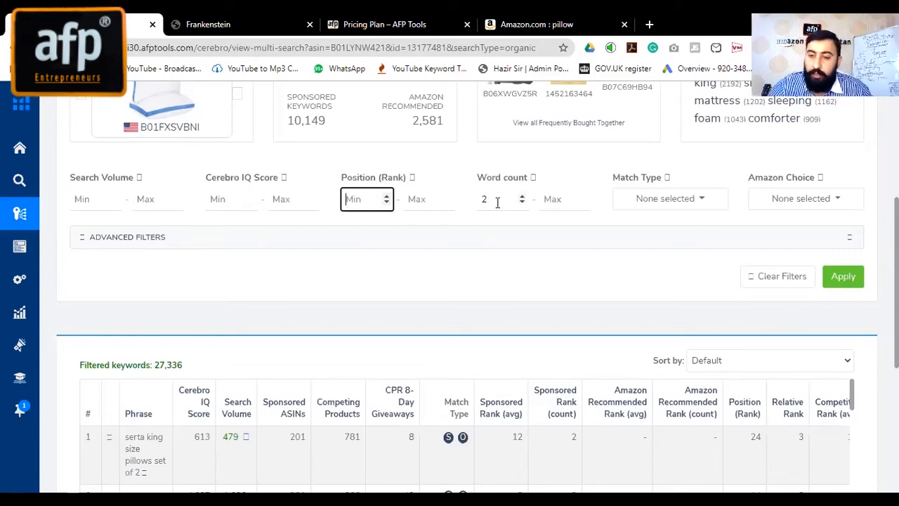
{"action": "left_click_drag", "start_coordinate": [489, 202], "coordinate": [476, 204]}
{"action": "left_click", "coordinate": [487, 233]}
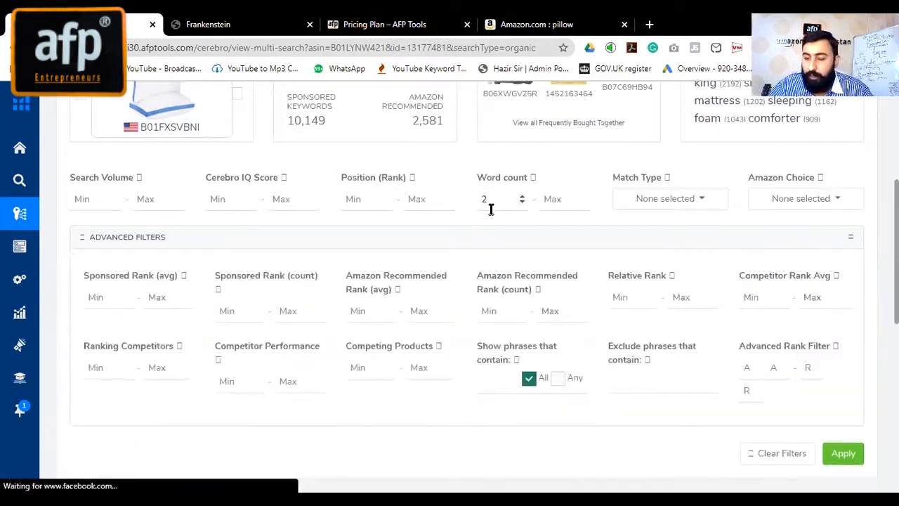
{"action": "left_click", "coordinate": [494, 201]}
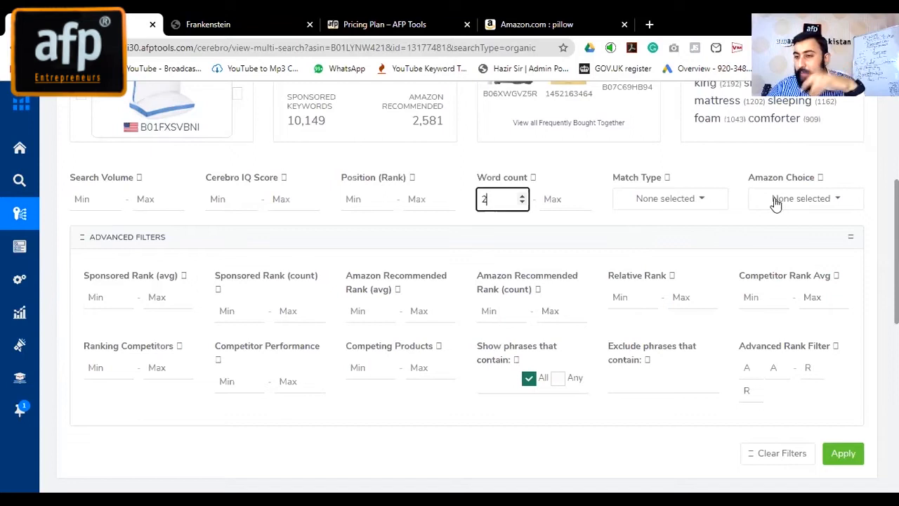
Review the options of the Amazon Choice filter, including analyzed product, other product and no badges.
{"action": "left_click", "coordinate": [819, 201]}
{"action": "left_click", "coordinate": [821, 202]}
{"action": "left_click", "coordinate": [793, 206]}
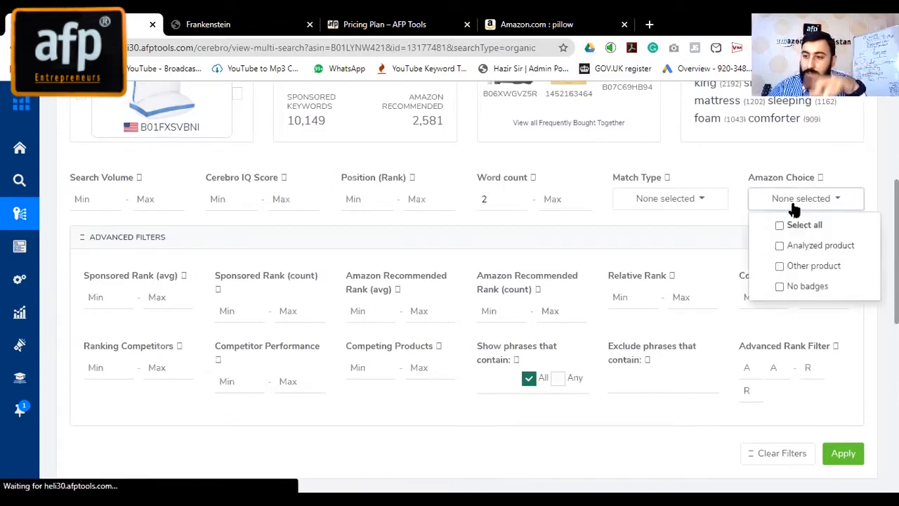
{"action": "left_click", "coordinate": [788, 173]}
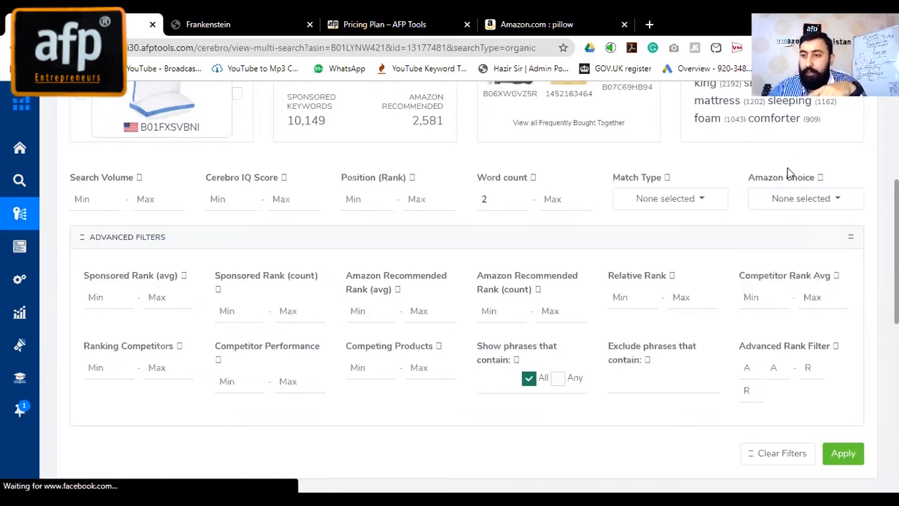
{"action": "left_click", "coordinate": [775, 198]}
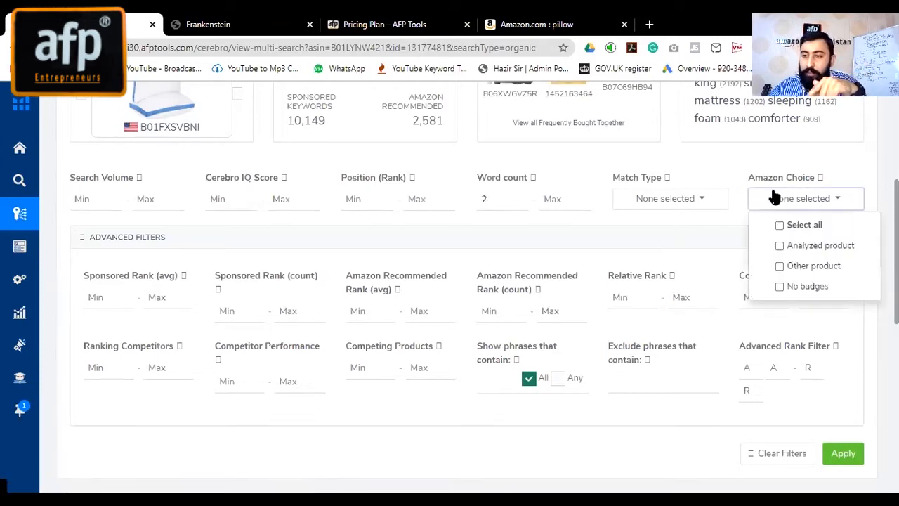
{"action": "left_click", "coordinate": [775, 198]}
{"action": "left_click", "coordinate": [773, 200]}
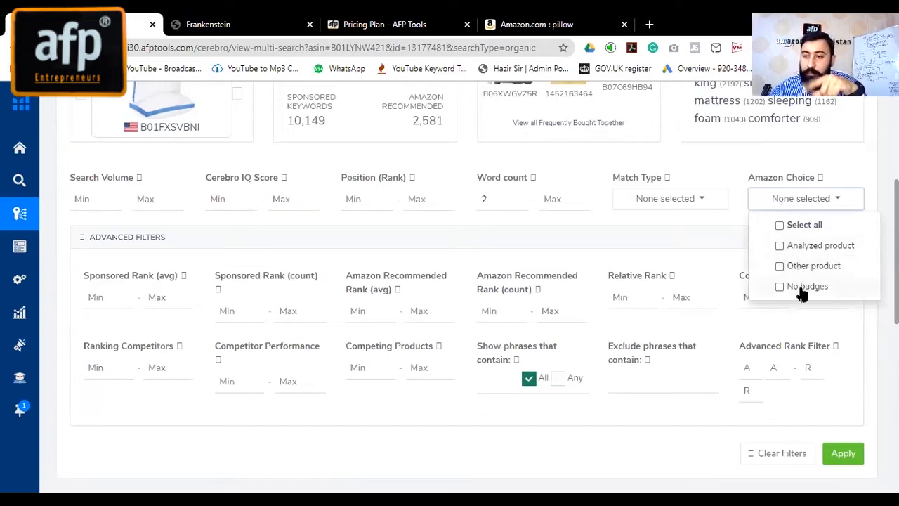
Close the Amazon Choice options and compare the search volume and advanced filters with the keyword table's columns.
{"action": "left_click", "coordinate": [782, 165]}
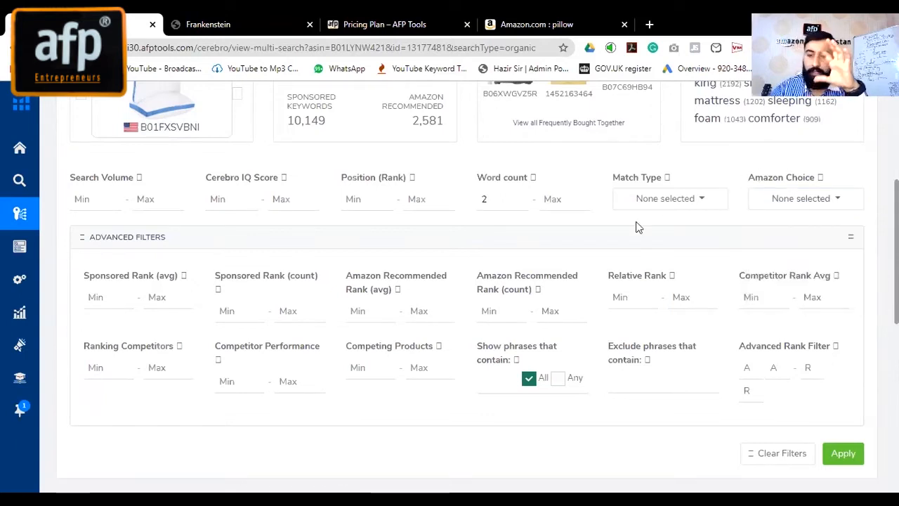
{"action": "left_click", "coordinate": [98, 202]}
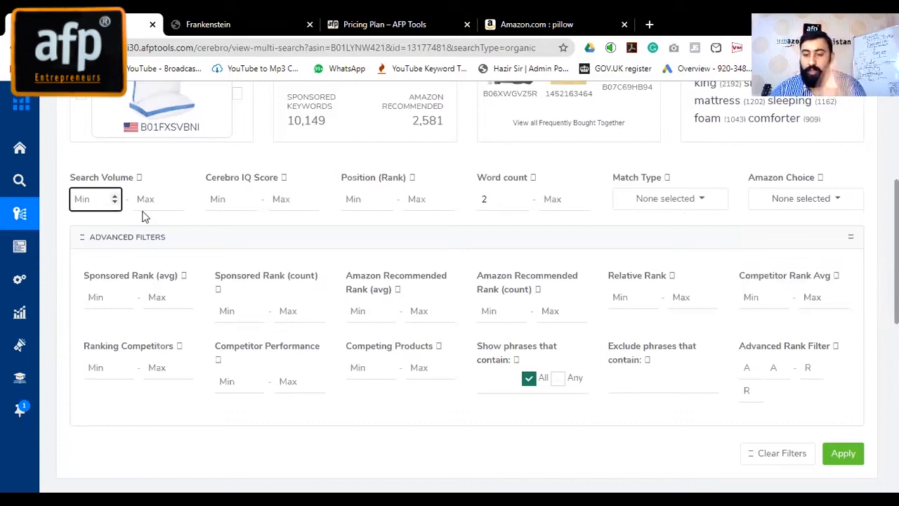
{"action": "scroll", "coordinate": [142, 216], "scroll_direction": "down", "scroll_amount": 4}
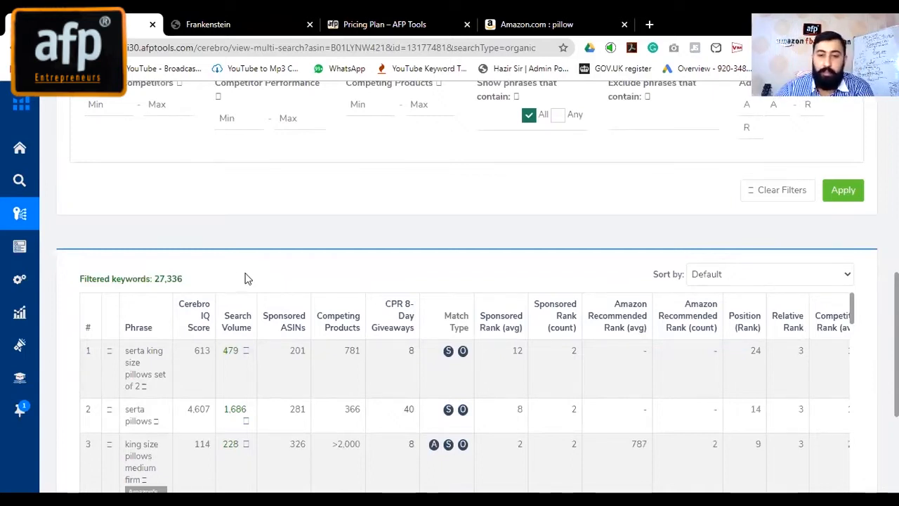
{"action": "scroll", "coordinate": [199, 276], "scroll_direction": "up", "scroll_amount": 2}
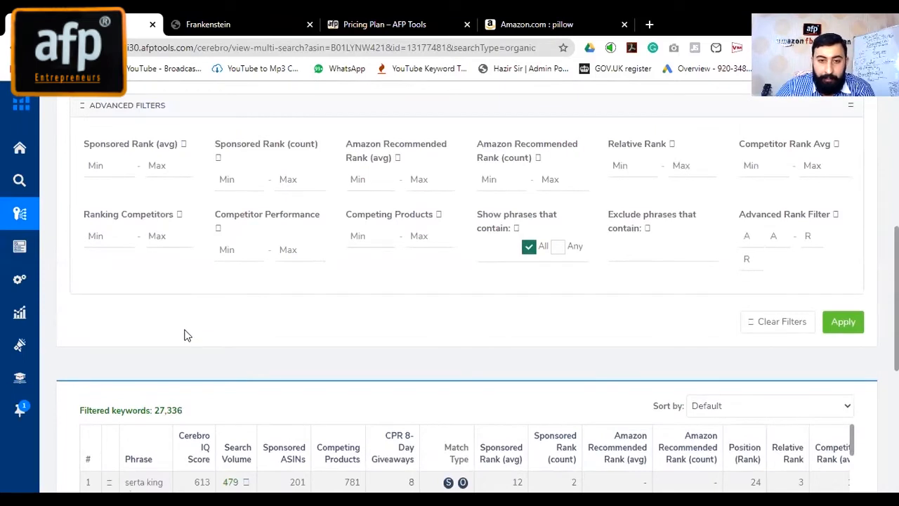
{"action": "scroll", "coordinate": [184, 335], "scroll_direction": "up", "scroll_amount": 3}
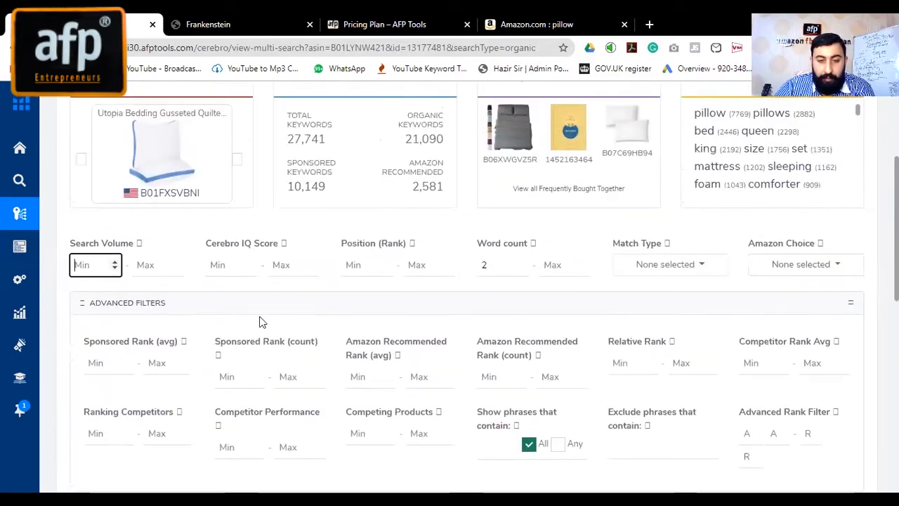
{"action": "scroll", "coordinate": [259, 321], "scroll_direction": "down", "scroll_amount": 6}
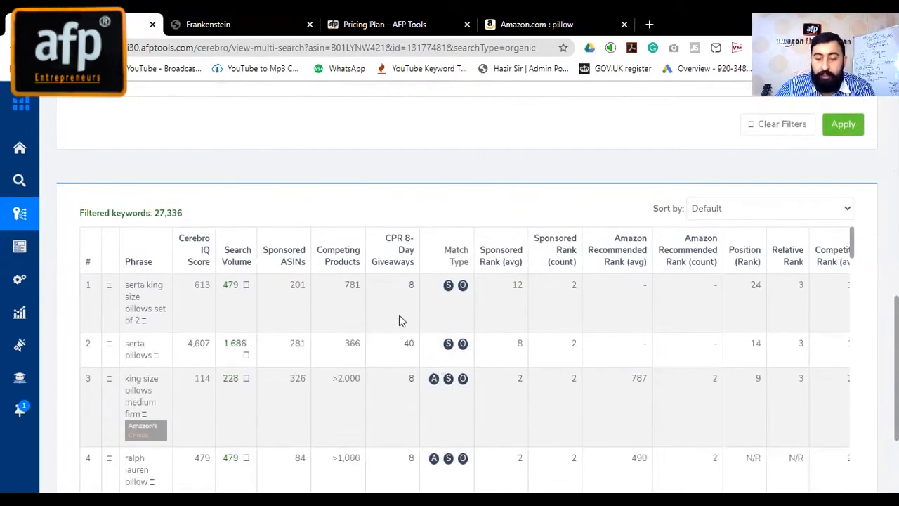
{"action": "scroll", "coordinate": [316, 267], "scroll_direction": "up", "scroll_amount": 6}
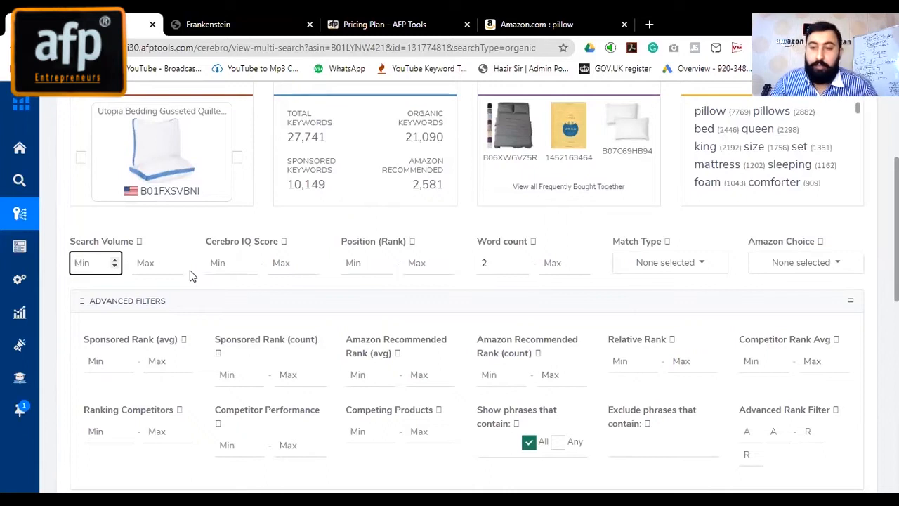
{"action": "scroll", "coordinate": [425, 331], "scroll_direction": "down", "scroll_amount": 5}
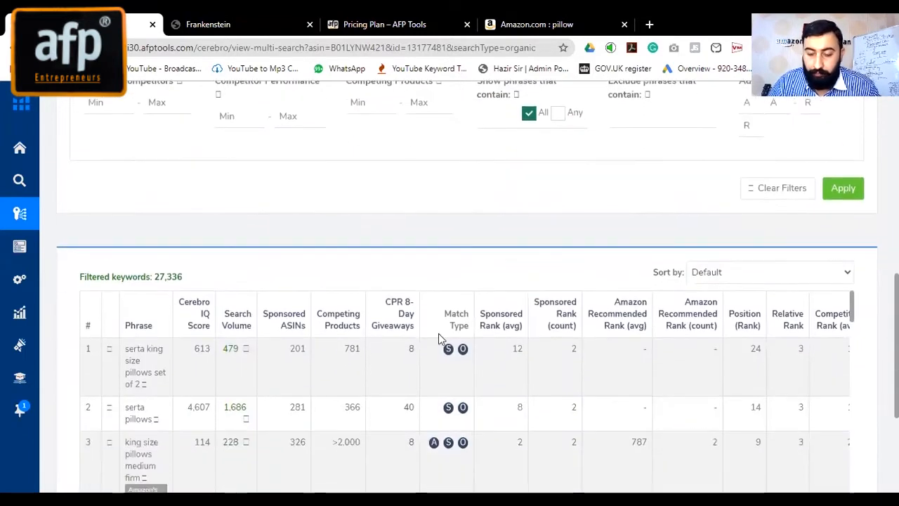
{"action": "scroll", "coordinate": [156, 305], "scroll_direction": "up", "scroll_amount": 3}
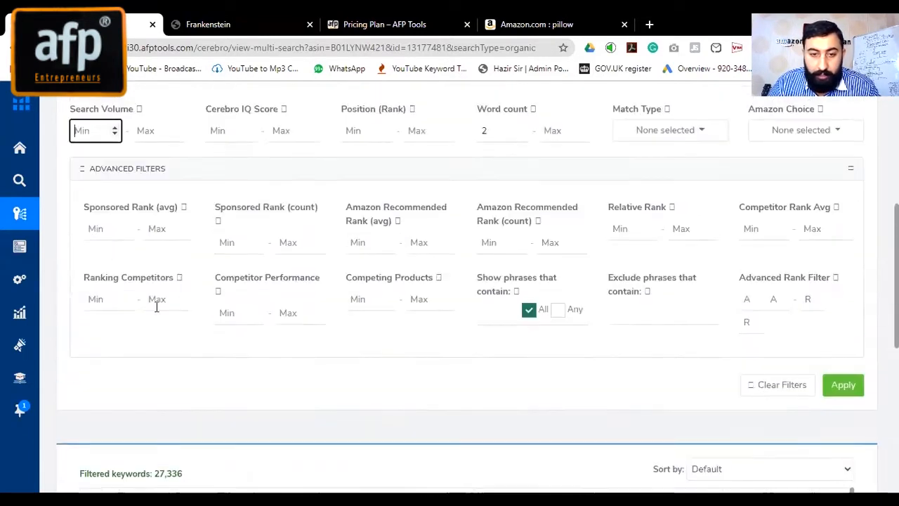
{"action": "scroll", "coordinate": [225, 261], "scroll_direction": "down", "scroll_amount": 3}
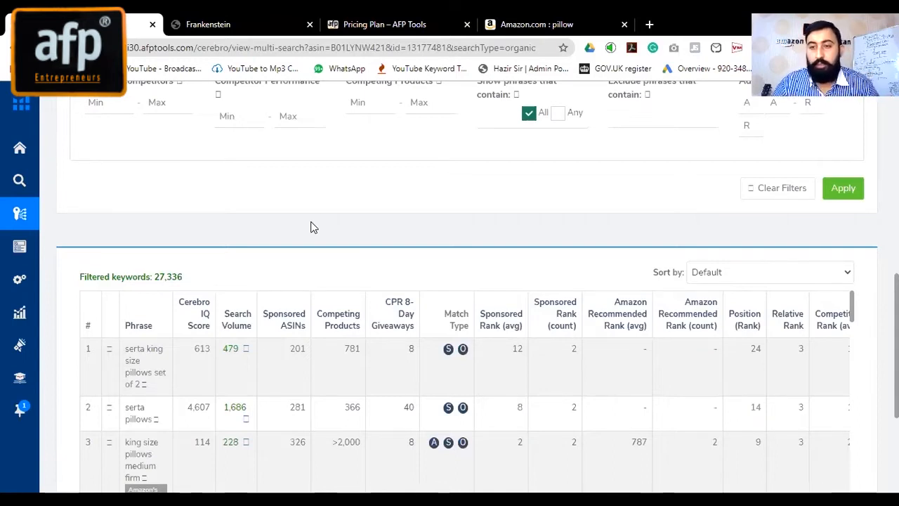
Set the minimum search volume filter to 1000.
{"action": "scroll", "coordinate": [311, 221], "scroll_direction": "up", "scroll_amount": 2}
{"action": "scroll", "coordinate": [149, 241], "scroll_direction": "up", "scroll_amount": 1}
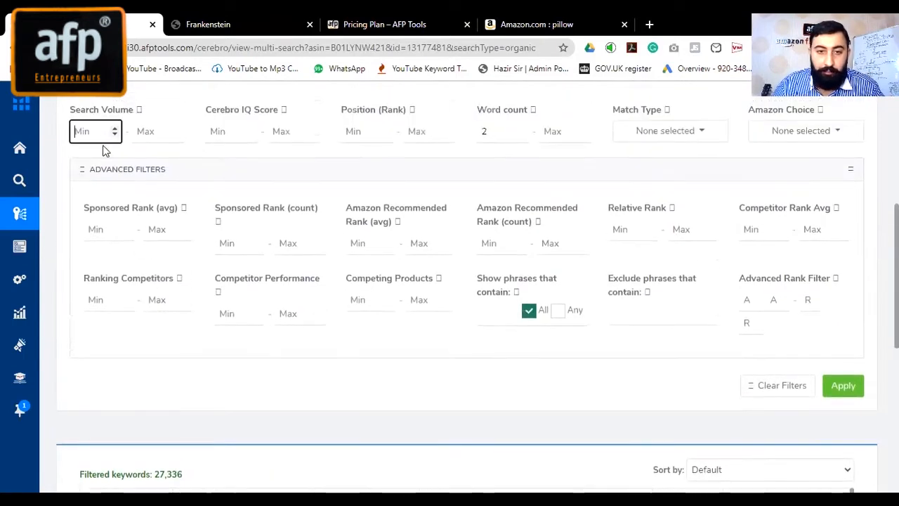
{"action": "type", "text": "1000"}
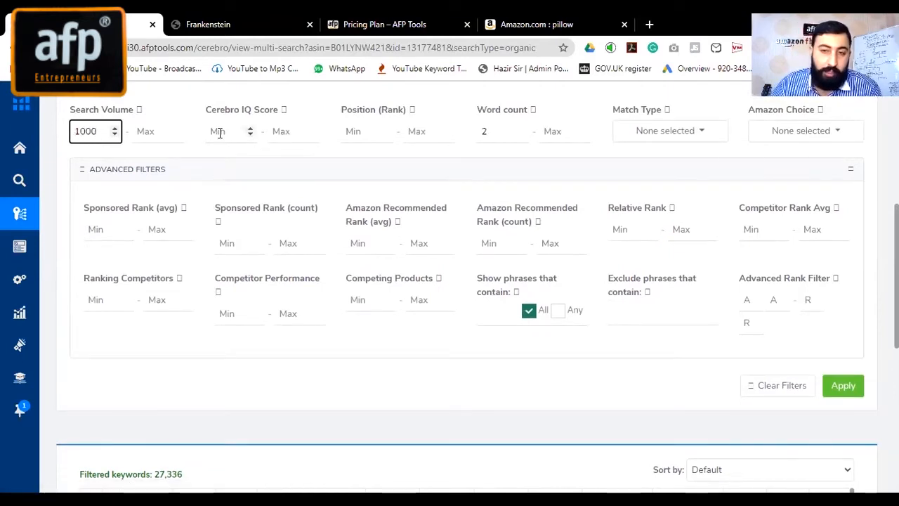
Set the position rank filter to a range of 1 to 5 and apply the filters to the keywords.
{"action": "left_click", "coordinate": [358, 135]}
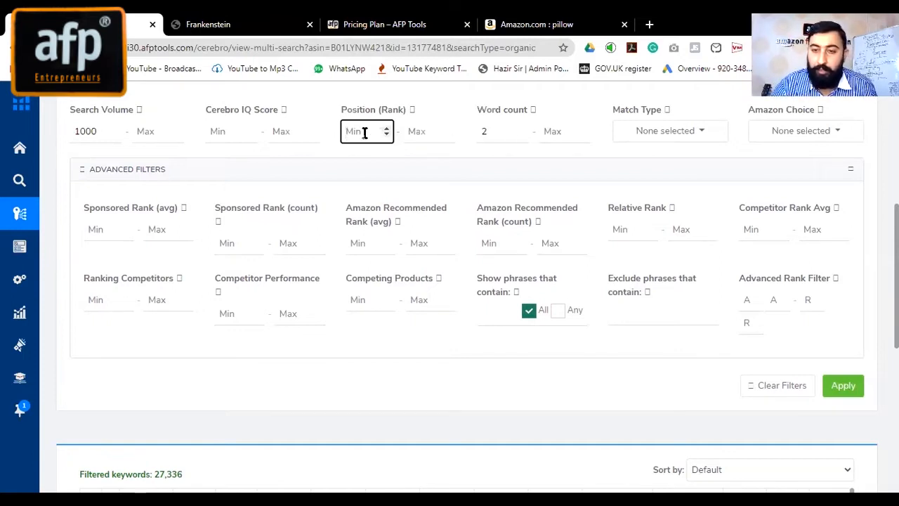
{"action": "type", "text": "1"}
{"action": "left_click", "coordinate": [418, 137]}
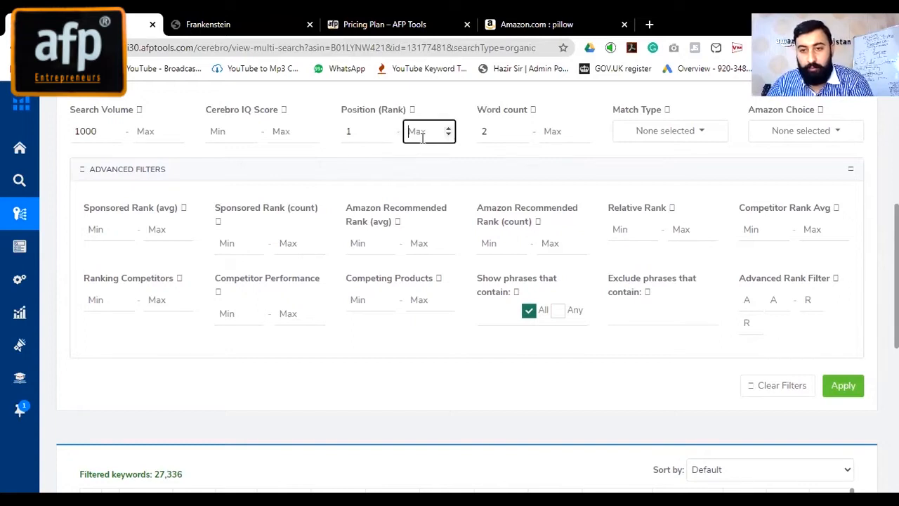
{"action": "type", "text": "5"}
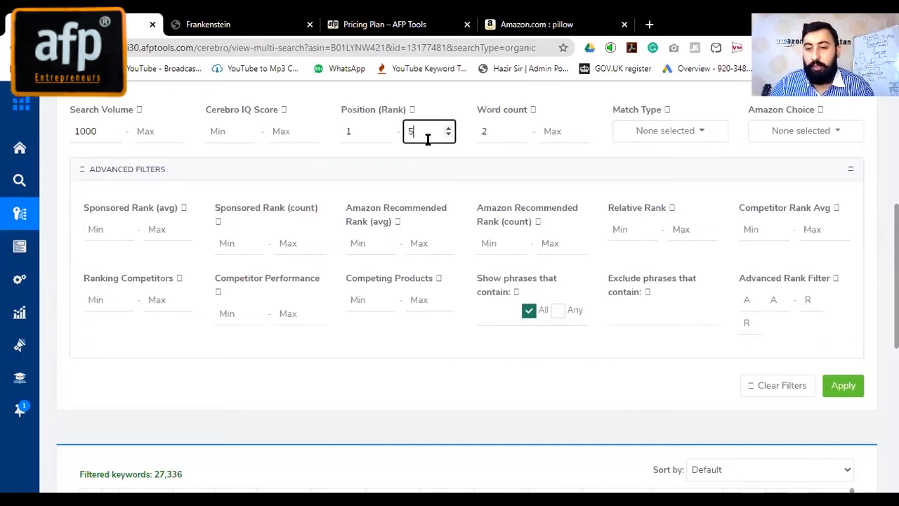
{"action": "left_click", "coordinate": [497, 131]}
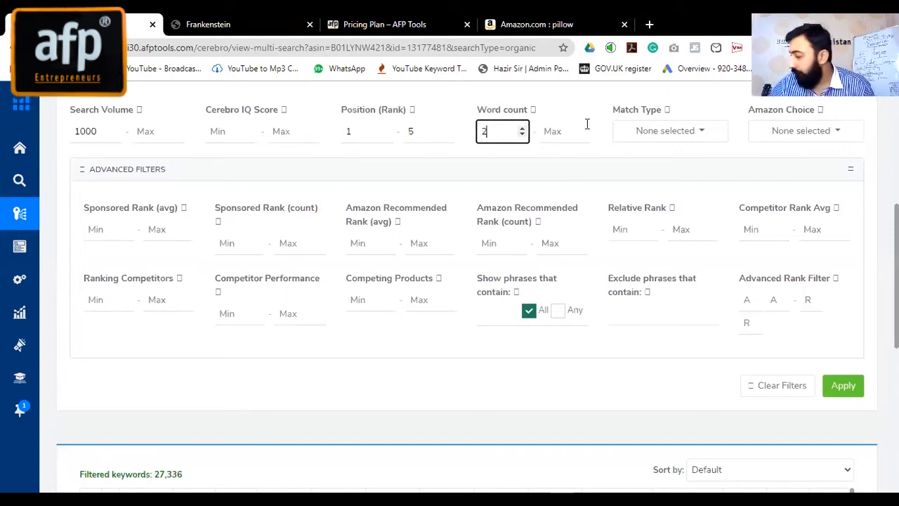
{"action": "key", "text": "Return"}
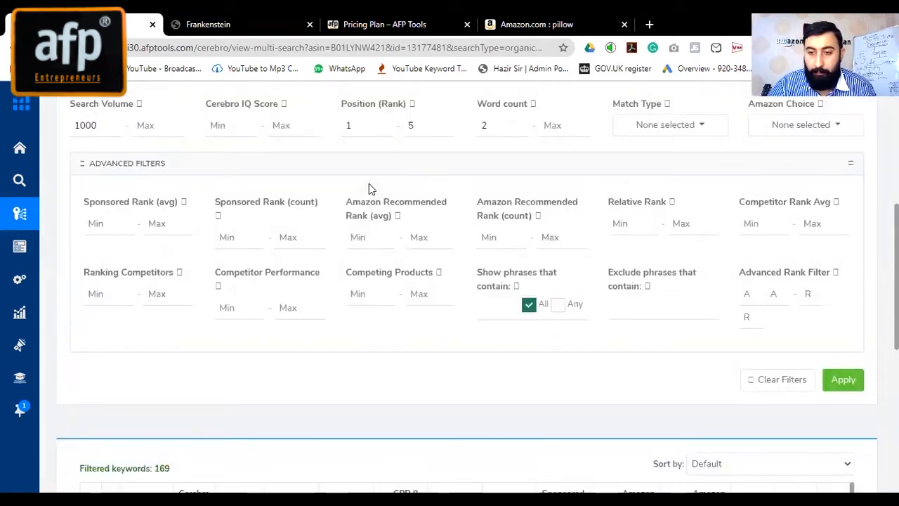
Examine the search volume, sponsored ASINs, CPR giveaways and match type of the keyword "bedroom pillows".
{"action": "scroll", "coordinate": [373, 193], "scroll_direction": "down", "scroll_amount": 3}
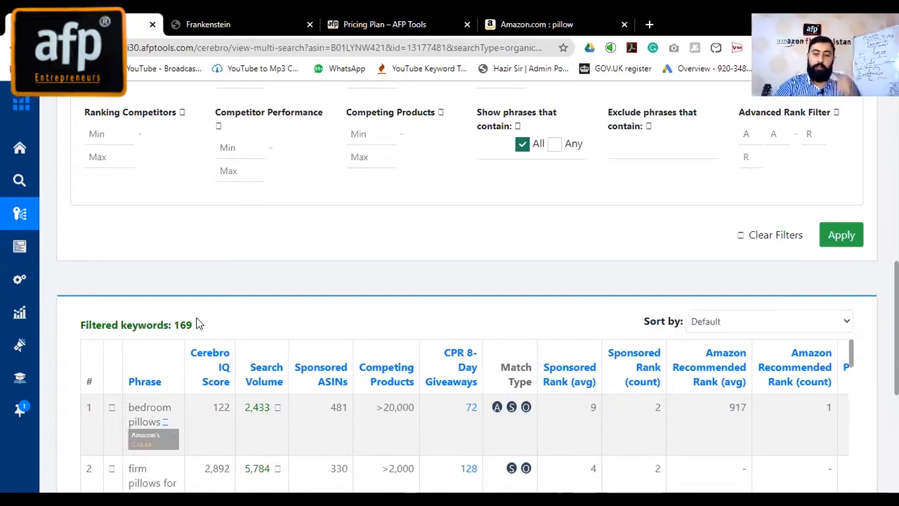
{"action": "scroll", "coordinate": [289, 294], "scroll_direction": "down", "scroll_amount": 2}
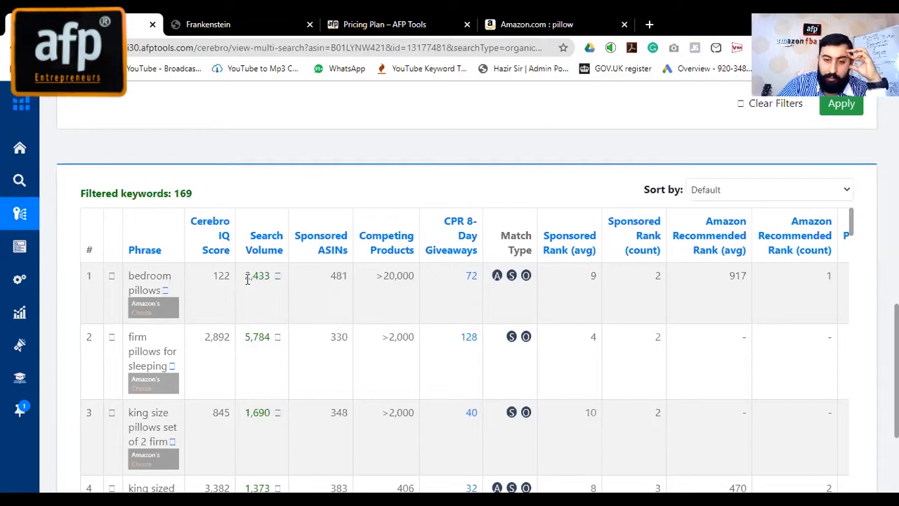
{"action": "left_click_drag", "start_coordinate": [250, 278], "coordinate": [267, 279]}
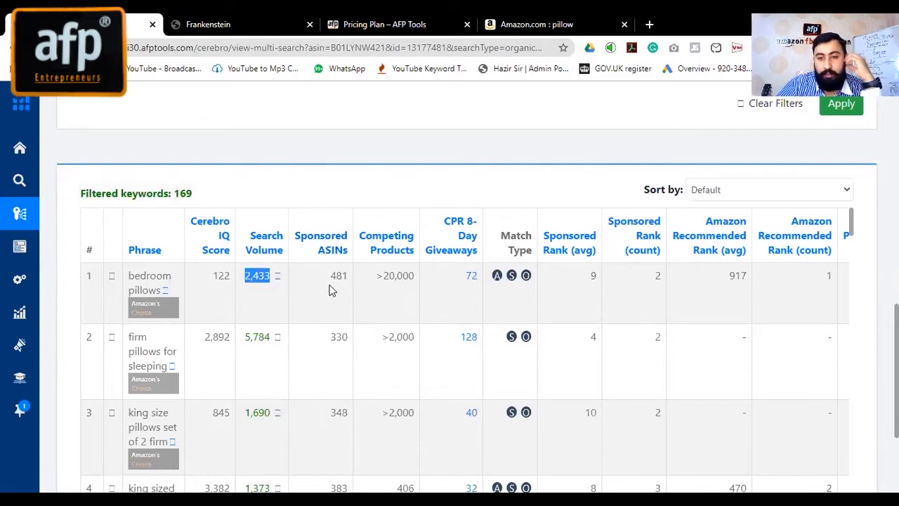
{"action": "left_click_drag", "start_coordinate": [329, 277], "coordinate": [349, 277]}
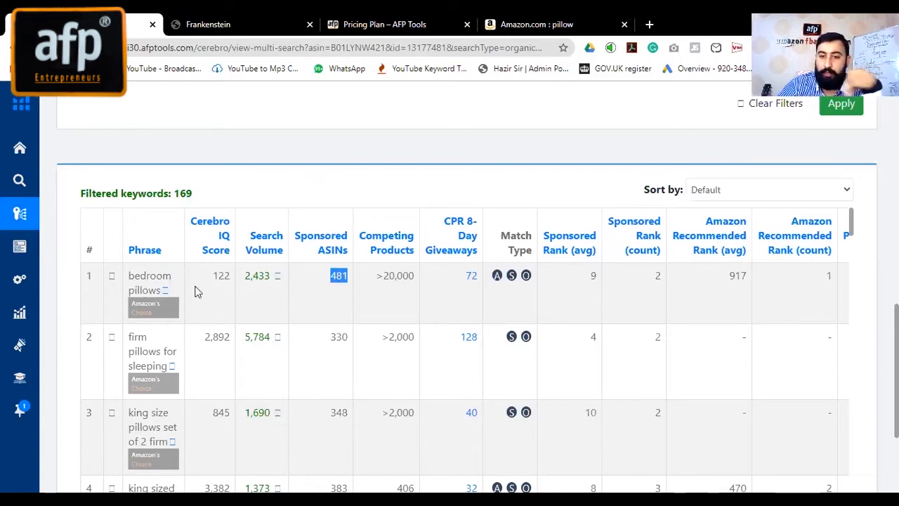
{"action": "scroll", "coordinate": [281, 353], "scroll_direction": "up", "scroll_amount": 1}
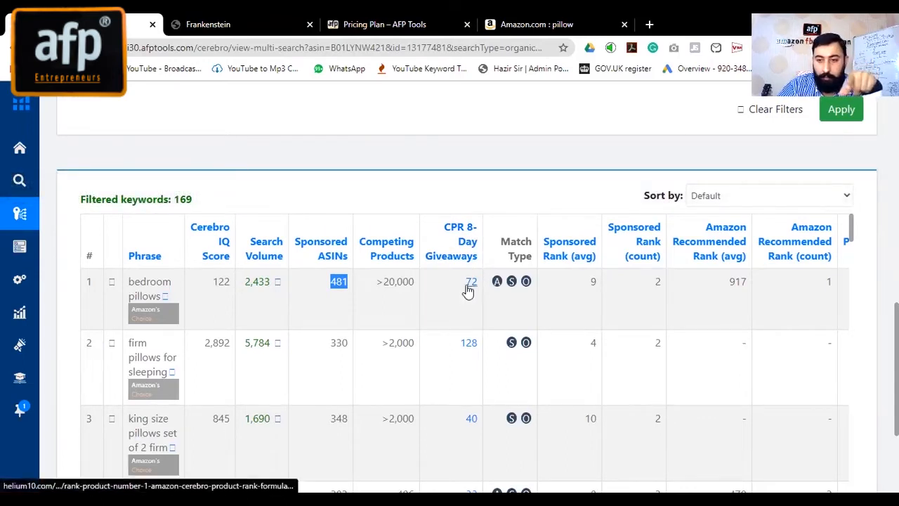
{"action": "mouse_move", "coordinate": [497, 281]}
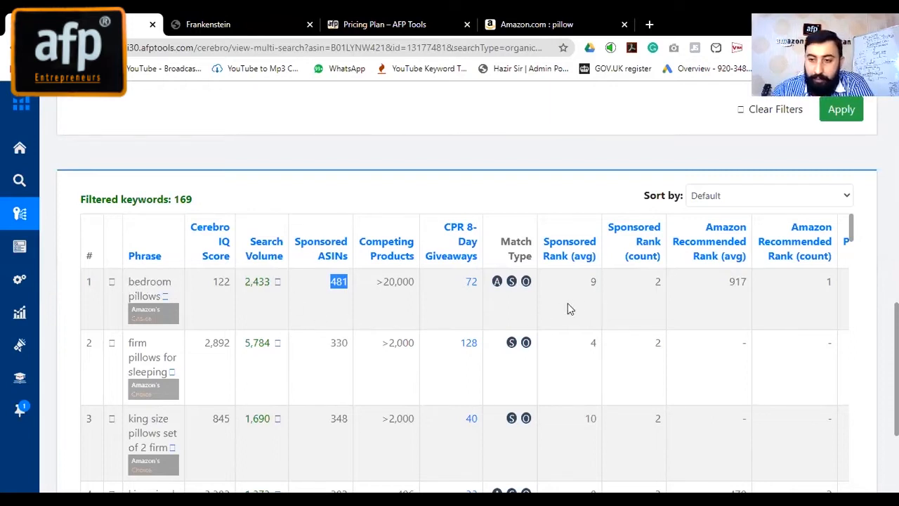
Examine the sponsored rank and Amazon recommended rank values, average and count, for the keyword "bedroom pillows".
{"action": "double_click", "coordinate": [593, 281]}
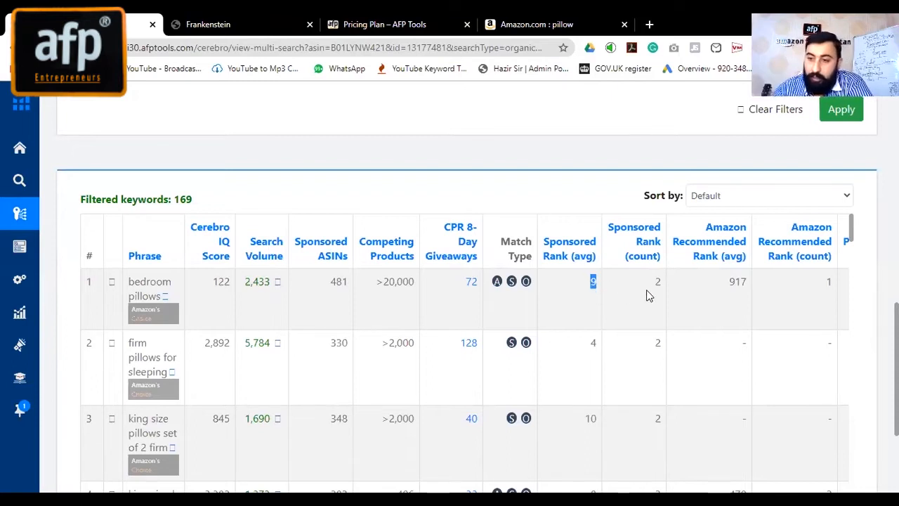
{"action": "mouse_move", "coordinate": [659, 284]}
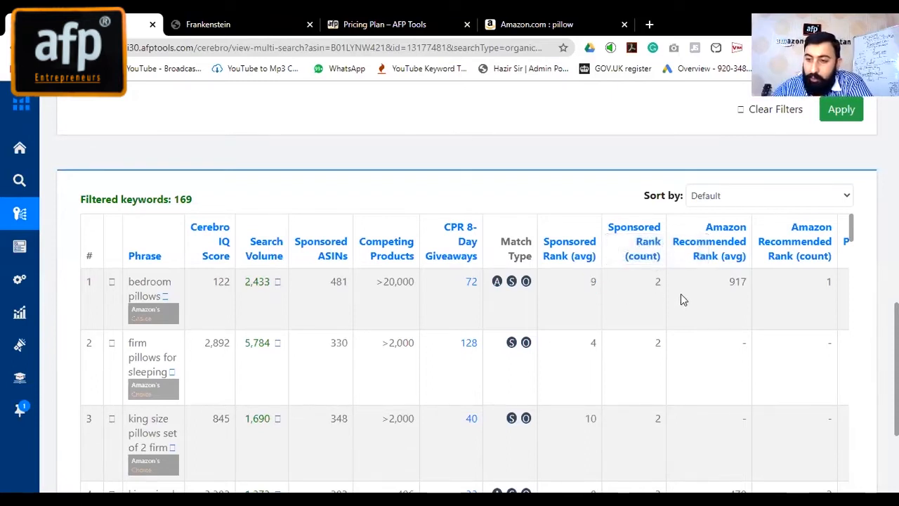
{"action": "double_click", "coordinate": [657, 286]}
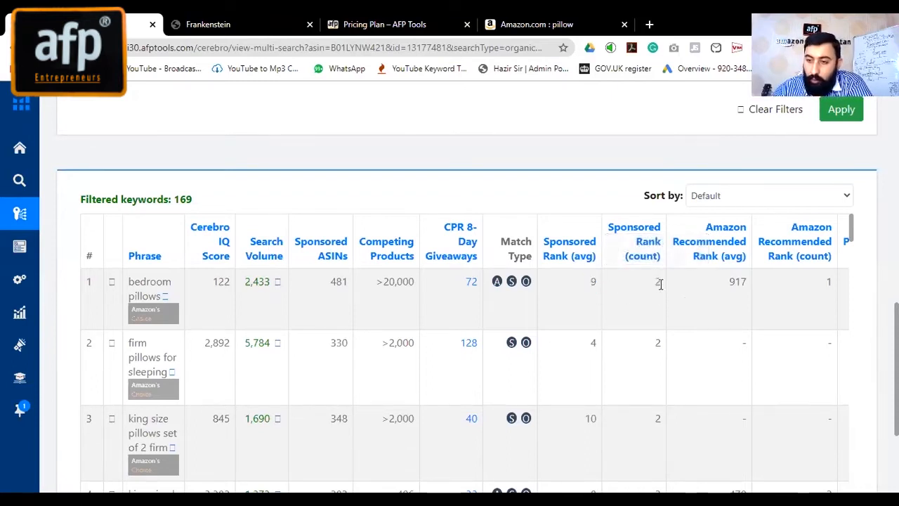
{"action": "double_click", "coordinate": [733, 284]}
{"action": "left_click", "coordinate": [796, 295]}
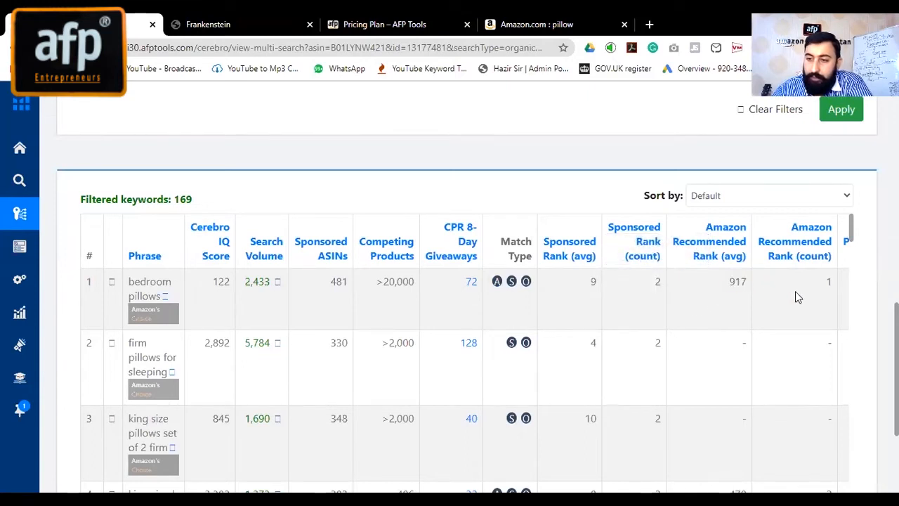
{"action": "scroll", "coordinate": [793, 295], "scroll_direction": "down", "scroll_amount": 2}
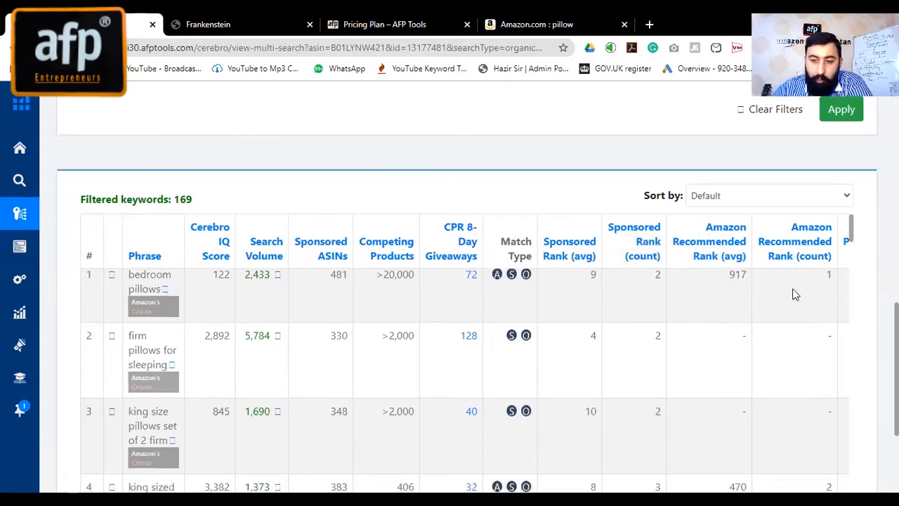
{"action": "scroll", "coordinate": [468, 331], "scroll_direction": "up", "scroll_amount": 2}
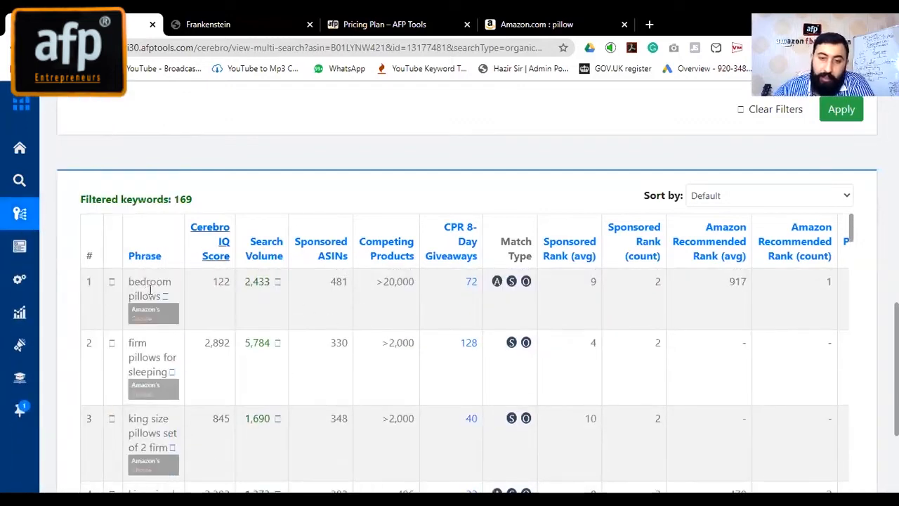
Review the filter settings above the table and read through the list of filtered keyword phrases.
{"action": "scroll", "coordinate": [227, 183], "scroll_direction": "up", "scroll_amount": 8}
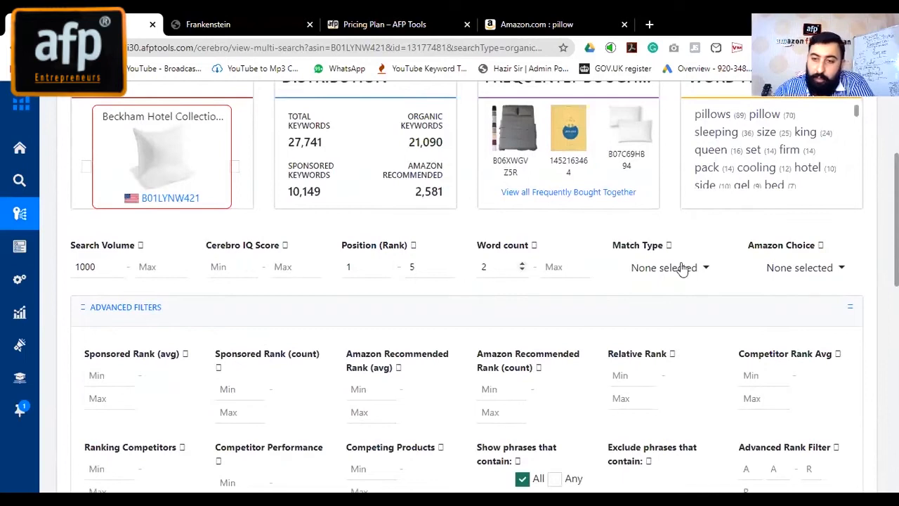
{"action": "scroll", "coordinate": [687, 279], "scroll_direction": "down", "scroll_amount": 8}
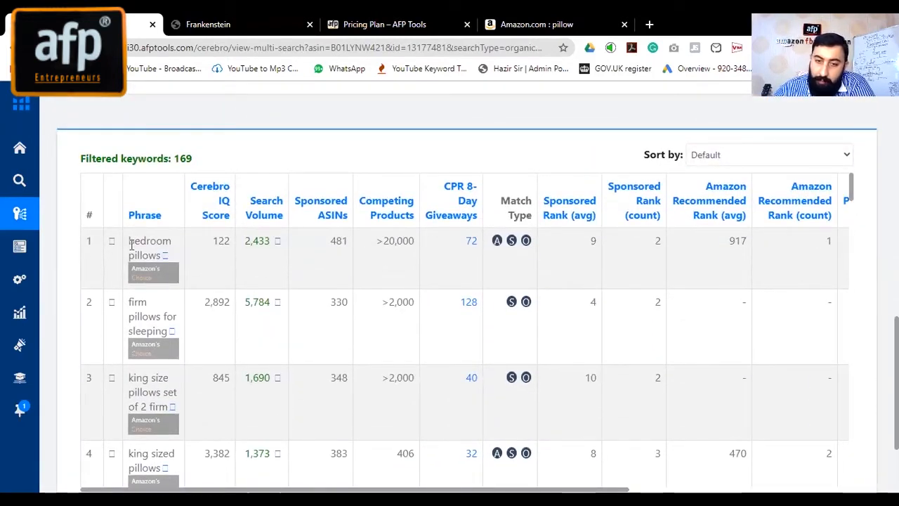
{"action": "scroll", "coordinate": [132, 330], "scroll_direction": "down", "scroll_amount": 4}
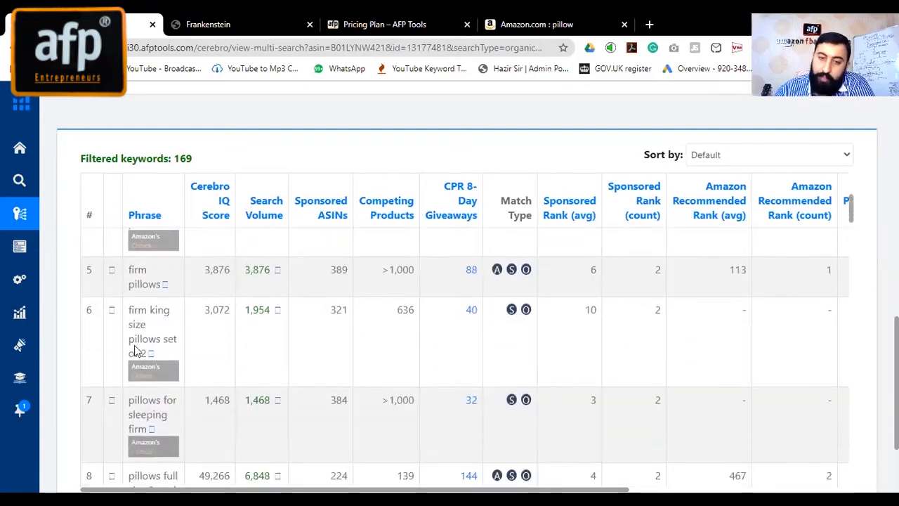
{"action": "scroll", "coordinate": [137, 350], "scroll_direction": "down", "scroll_amount": 5}
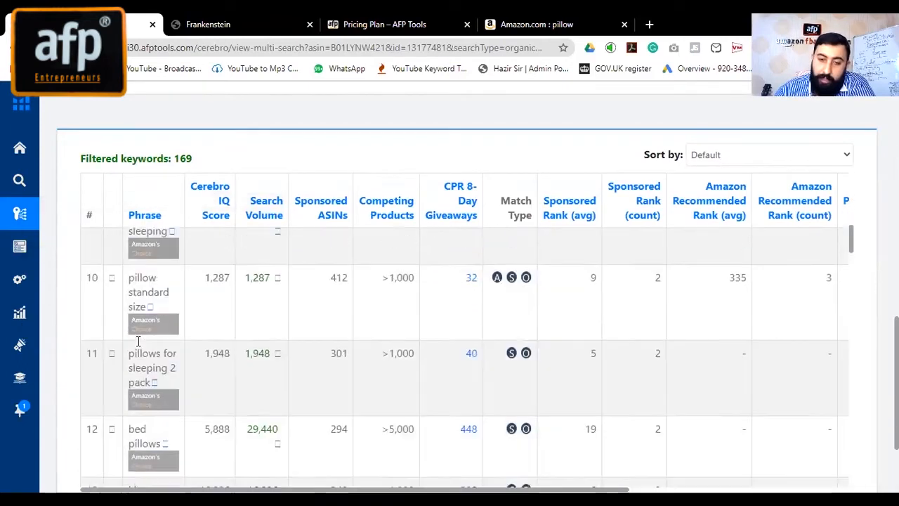
{"action": "scroll", "coordinate": [138, 341], "scroll_direction": "down", "scroll_amount": 5}
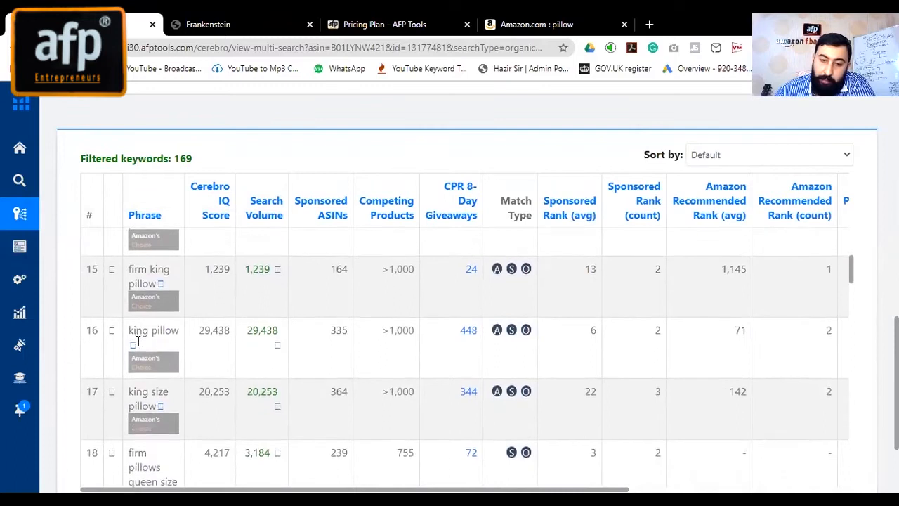
{"action": "scroll", "coordinate": [138, 340], "scroll_direction": "down", "scroll_amount": 5}
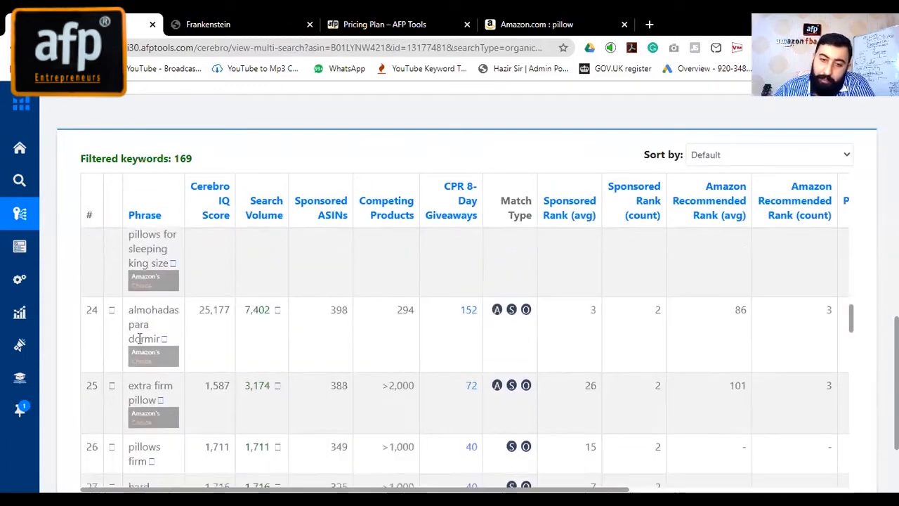
Export the filtered keywords from the reverse ASIN lookup to Frankenstein.
{"action": "scroll", "coordinate": [139, 338], "scroll_direction": "down", "scroll_amount": 3}
{"action": "scroll", "coordinate": [166, 353], "scroll_direction": "up", "scroll_amount": 5}
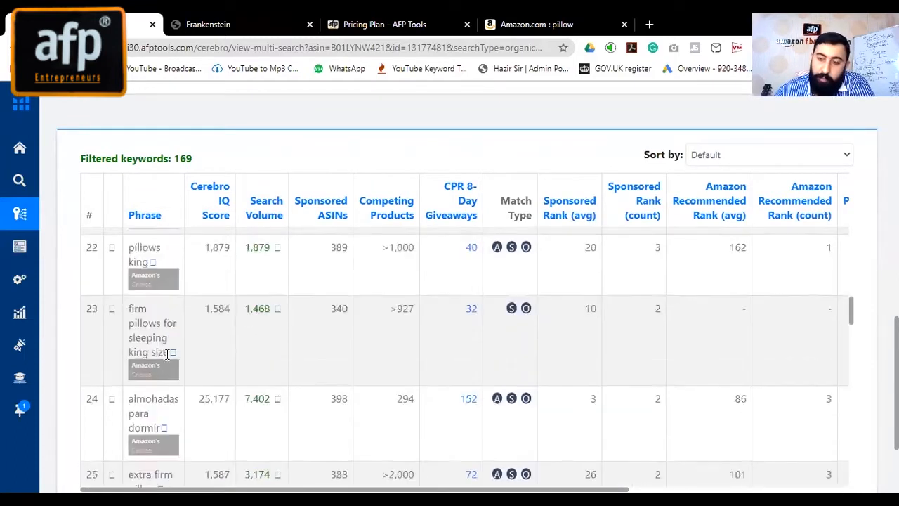
{"action": "scroll", "coordinate": [167, 353], "scroll_direction": "up", "scroll_amount": 15}
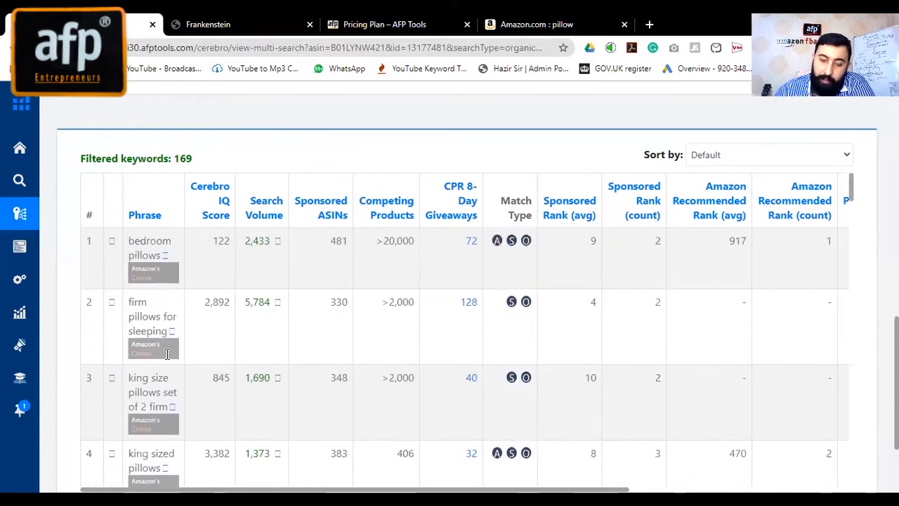
{"action": "scroll", "coordinate": [426, 218], "scroll_direction": "up", "scroll_amount": 10}
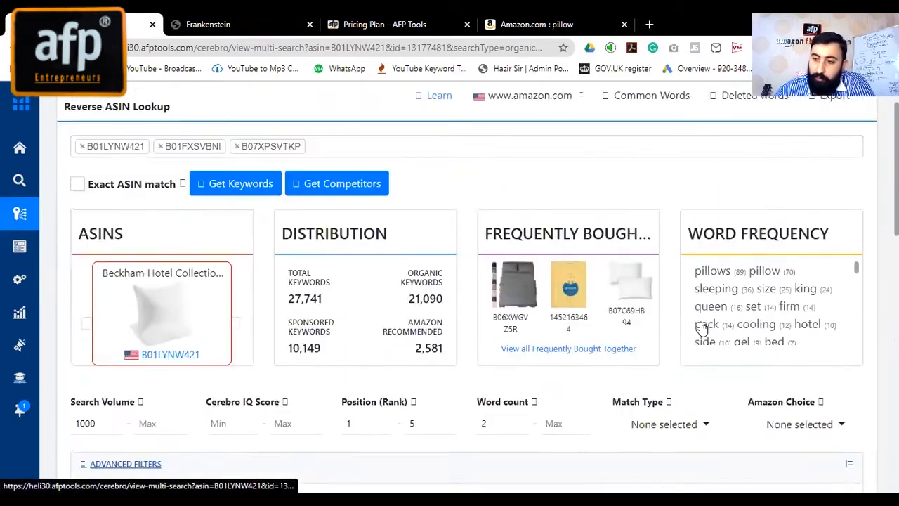
{"action": "scroll", "coordinate": [703, 329], "scroll_direction": "up", "scroll_amount": 2}
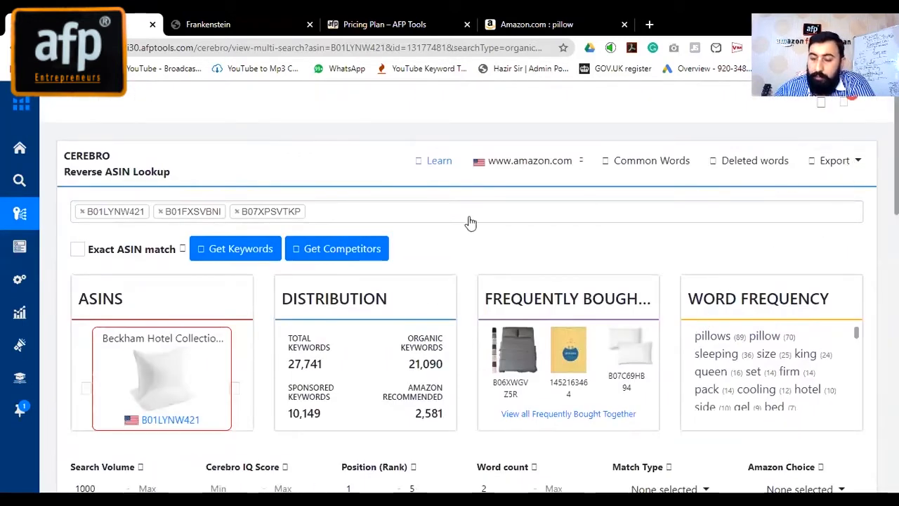
{"action": "left_click", "coordinate": [858, 162]}
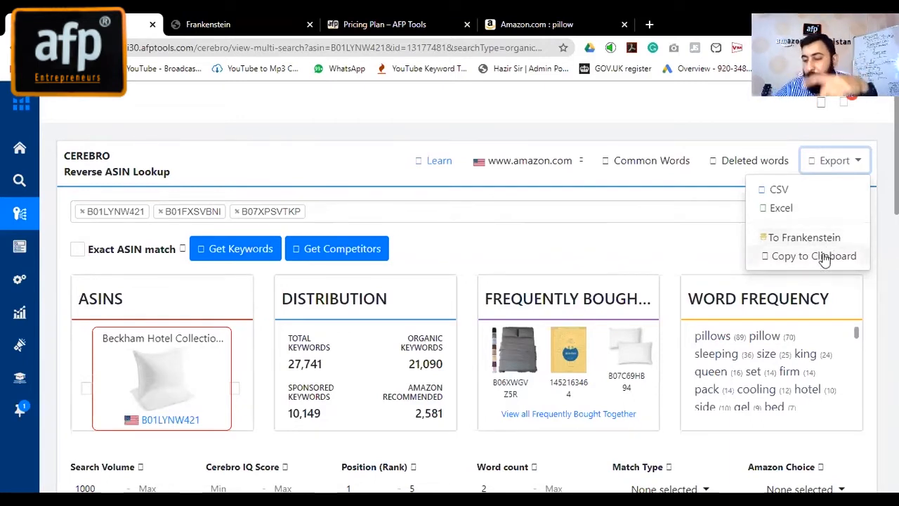
{"action": "scroll", "coordinate": [742, 295], "scroll_direction": "down", "scroll_amount": 5}
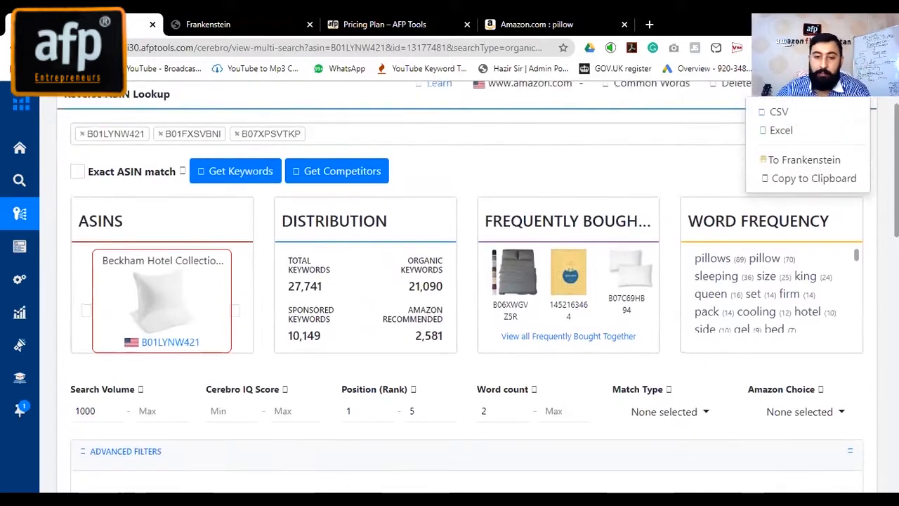
{"action": "scroll", "coordinate": [118, 441], "scroll_direction": "down", "scroll_amount": 3}
{"action": "scroll", "coordinate": [387, 261], "scroll_direction": "up", "scroll_amount": 8}
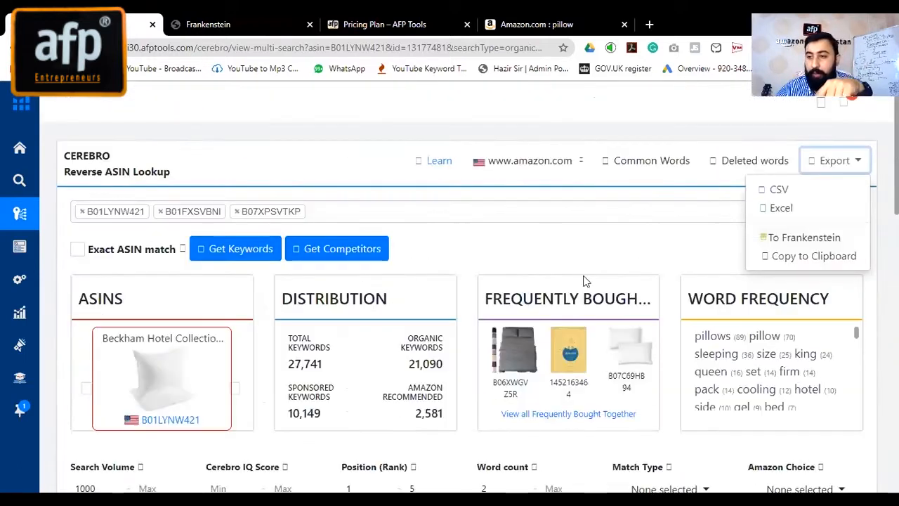
{"action": "left_click", "coordinate": [780, 243]}
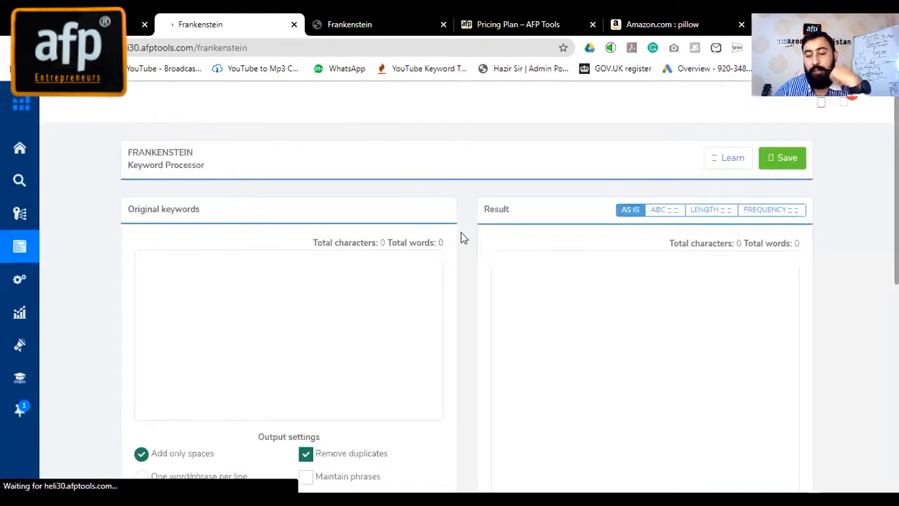
Look over the original keywords box and the output settings of the Frankenstein keyword processor.
{"action": "scroll", "coordinate": [356, 314], "scroll_direction": "down", "scroll_amount": 1}
{"action": "scroll", "coordinate": [257, 257], "scroll_direction": "down", "scroll_amount": 1}
{"action": "scroll", "coordinate": [257, 265], "scroll_direction": "up", "scroll_amount": 1}
{"action": "scroll", "coordinate": [237, 289], "scroll_direction": "up", "scroll_amount": 1}
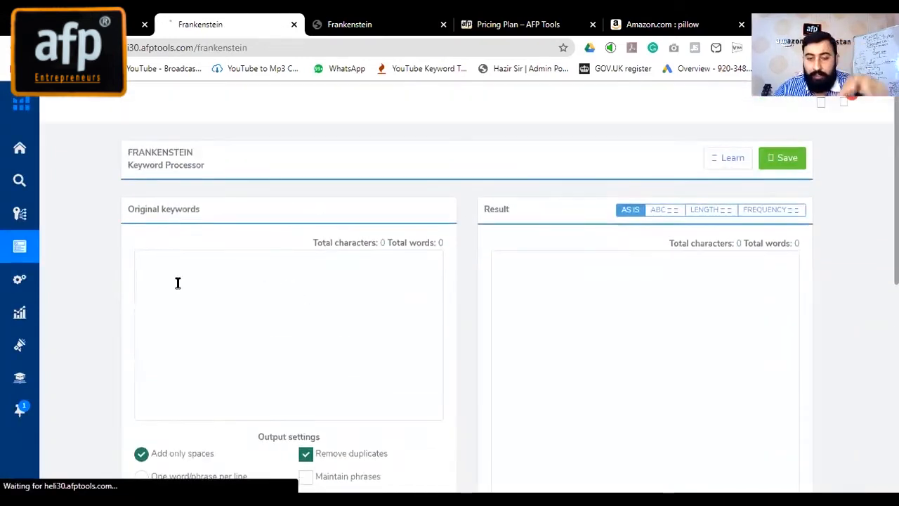
{"action": "left_click", "coordinate": [207, 281]}
{"action": "scroll", "coordinate": [158, 207], "scroll_direction": "down", "scroll_amount": 2}
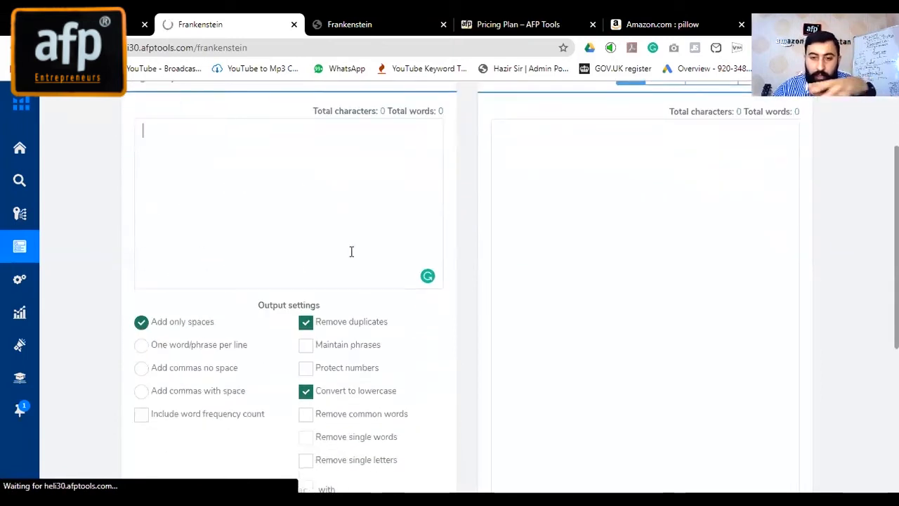
{"action": "scroll", "coordinate": [293, 187], "scroll_direction": "up", "scroll_amount": 2}
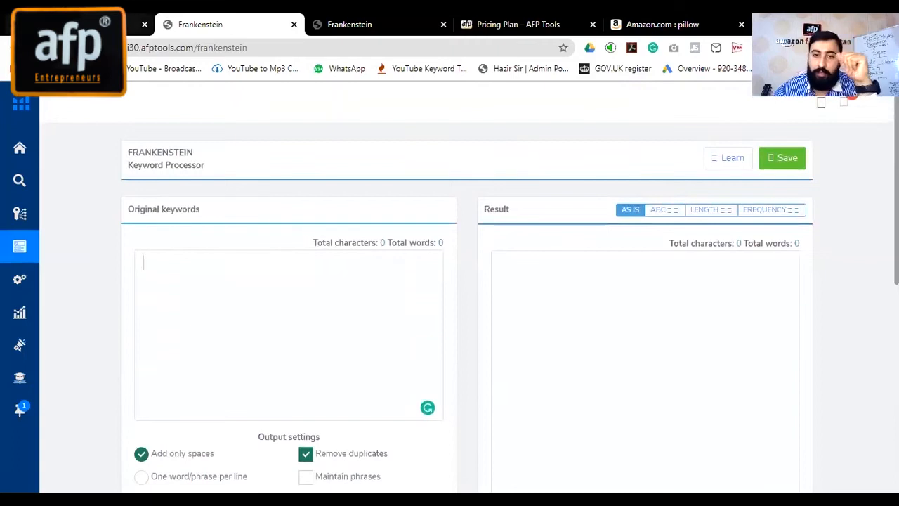
Return to the Cerebro results and copy the filtered keywords to the clipboard through the export options.
{"action": "left_click", "coordinate": [133, 24]}
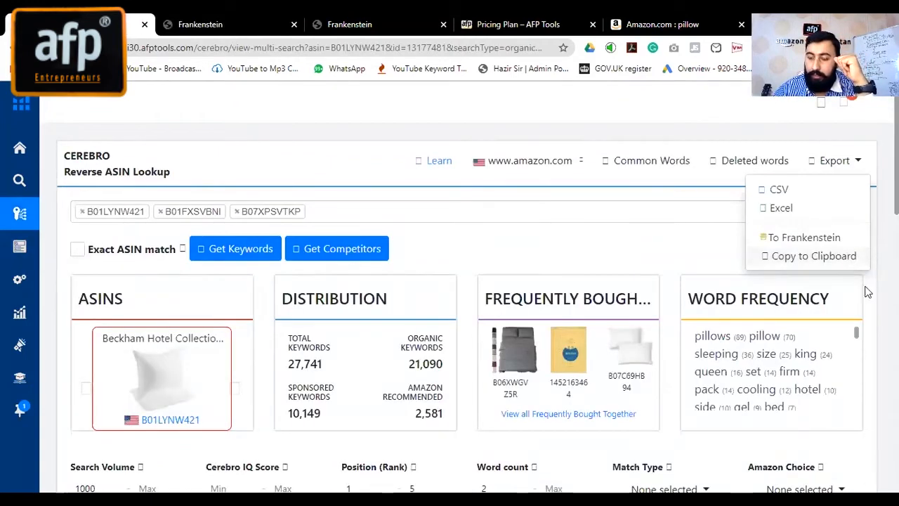
{"action": "scroll", "coordinate": [514, 284], "scroll_direction": "down", "scroll_amount": 3}
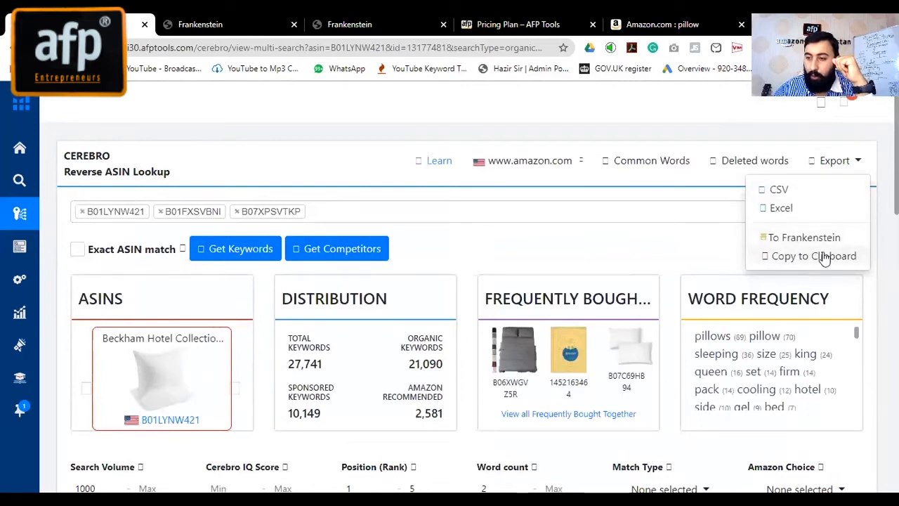
{"action": "left_click", "coordinate": [826, 257]}
{"action": "scroll", "coordinate": [857, 160], "scroll_direction": "down", "scroll_amount": 10}
{"action": "scroll", "coordinate": [856, 160], "scroll_direction": "up", "scroll_amount": 10}
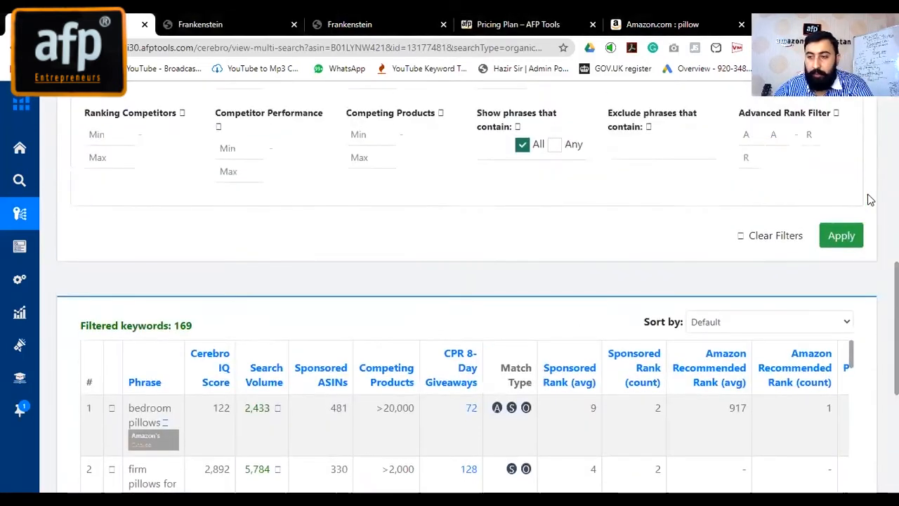
{"action": "left_click", "coordinate": [850, 167]}
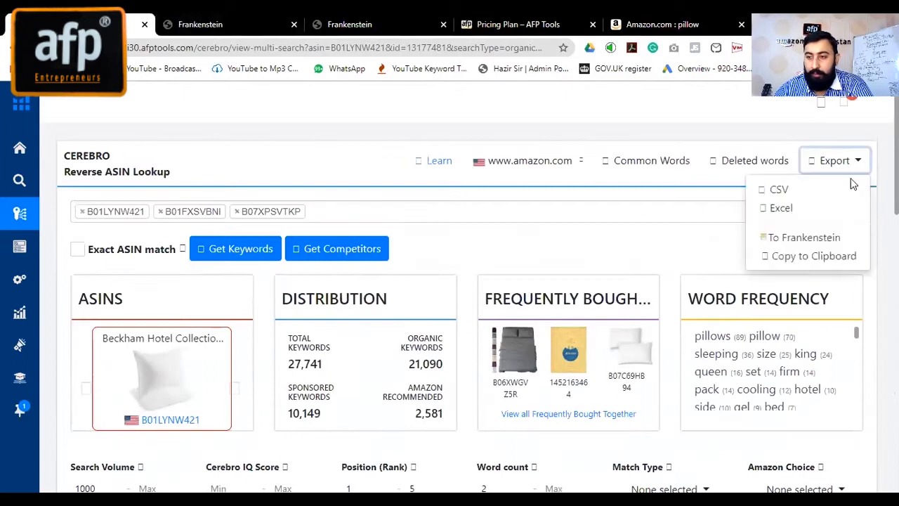
{"action": "left_click", "coordinate": [827, 256]}
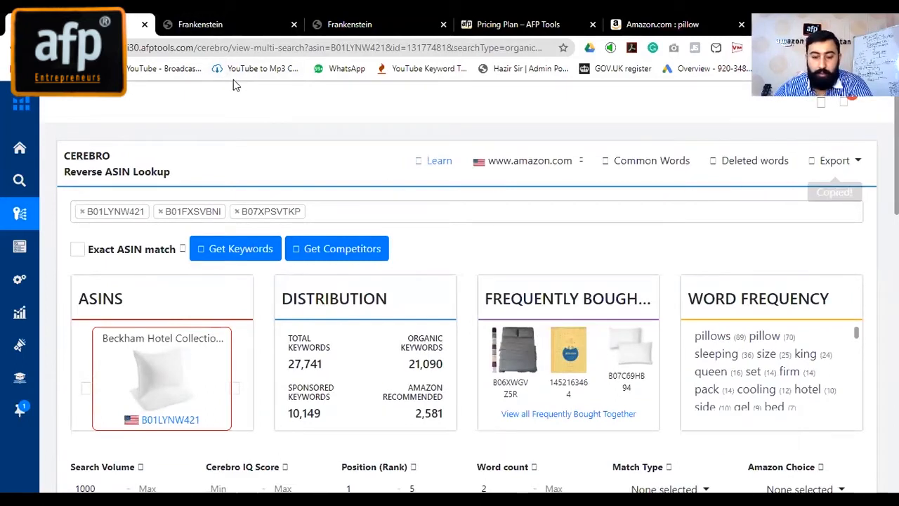
Paste the copied keywords into the original keywords box of Frankenstein.
{"action": "left_click", "coordinate": [198, 26]}
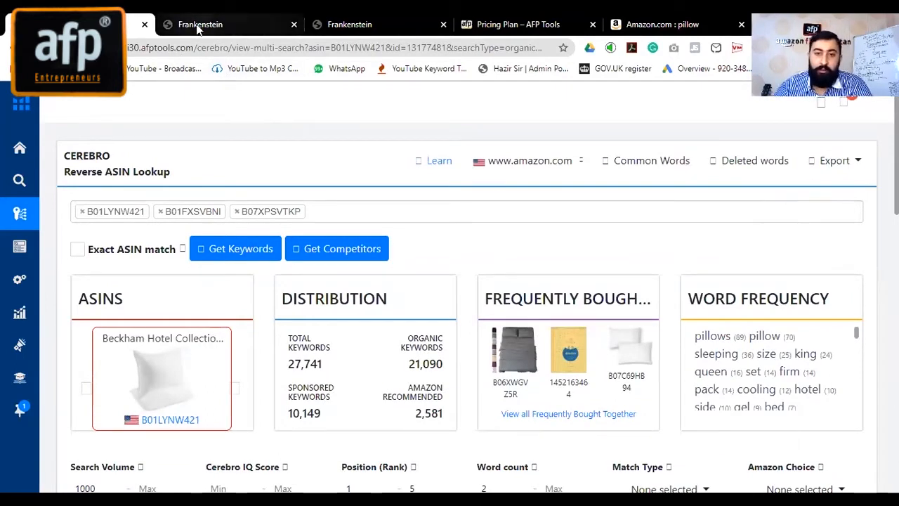
{"action": "left_click", "coordinate": [202, 315]}
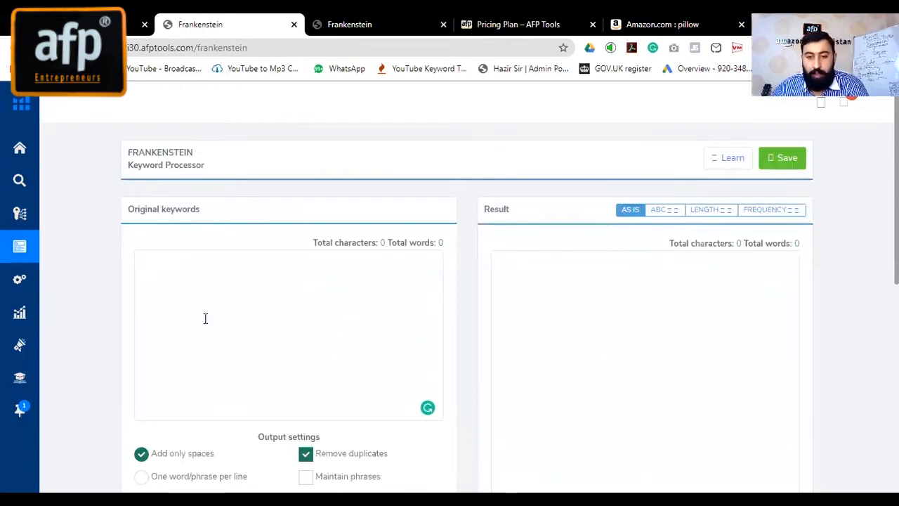
{"action": "key", "text": "ctrl+v"}
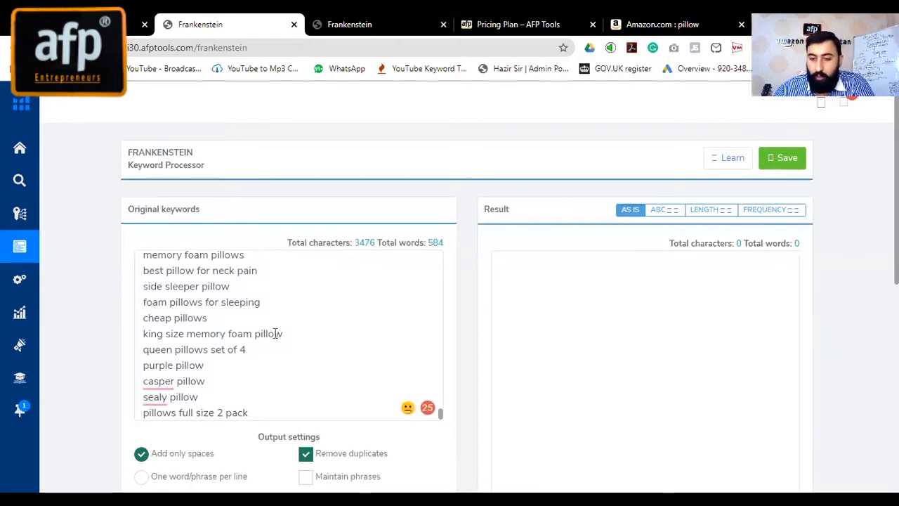
Review the output settings for the pasted keywords, from spacing and duplicates to lowercase conversion and special character removal.
{"action": "scroll", "coordinate": [488, 321], "scroll_direction": "down", "scroll_amount": 2}
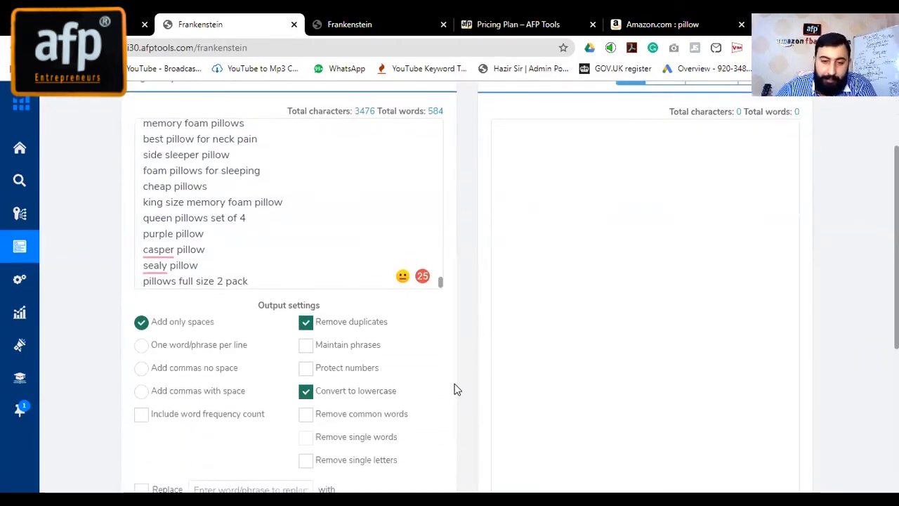
{"action": "scroll", "coordinate": [450, 450], "scroll_direction": "down", "scroll_amount": 2}
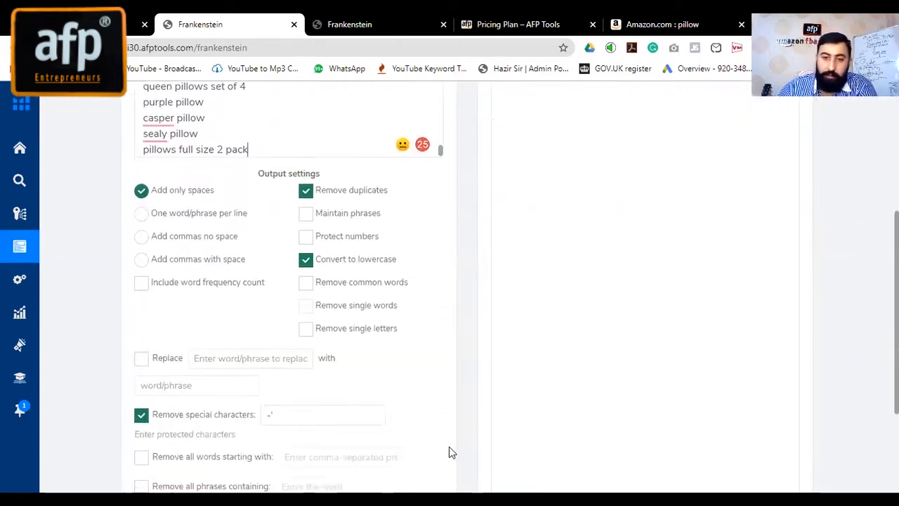
{"action": "scroll", "coordinate": [451, 449], "scroll_direction": "up", "scroll_amount": 2}
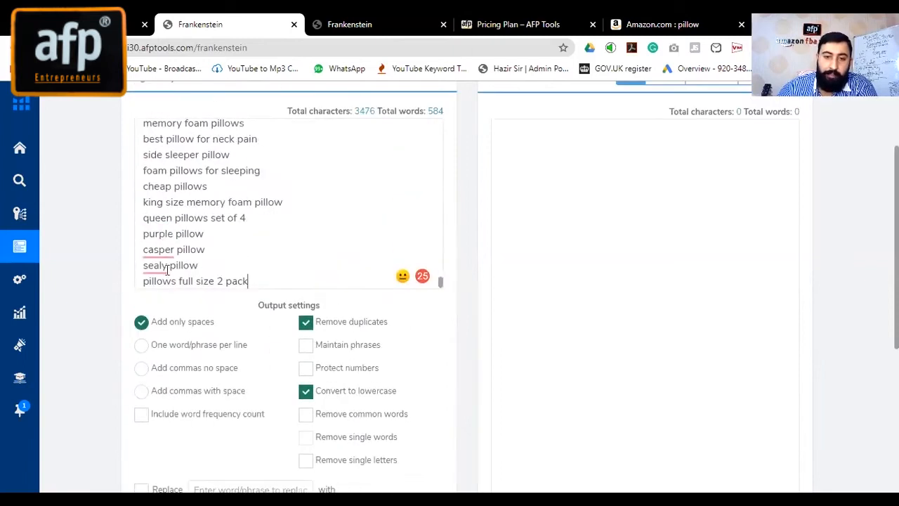
{"action": "scroll", "coordinate": [310, 330], "scroll_direction": "up", "scroll_amount": 1}
{"action": "scroll", "coordinate": [309, 330], "scroll_direction": "up", "scroll_amount": 2}
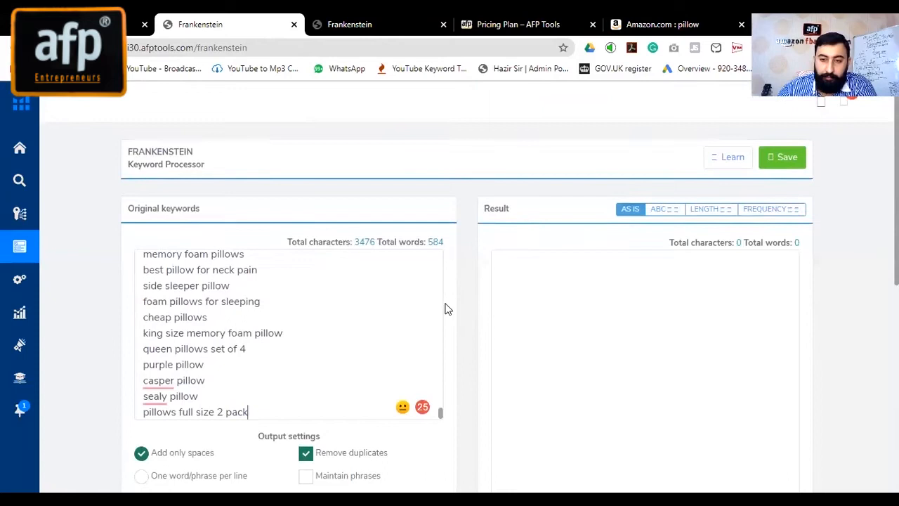
{"action": "scroll", "coordinate": [445, 316], "scroll_direction": "down", "scroll_amount": 4}
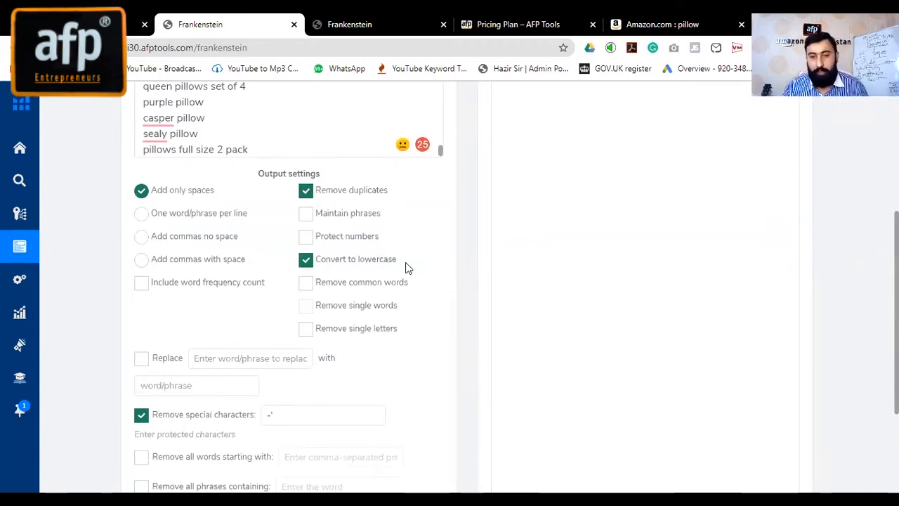
{"action": "scroll", "coordinate": [405, 268], "scroll_direction": "down", "scroll_amount": 2}
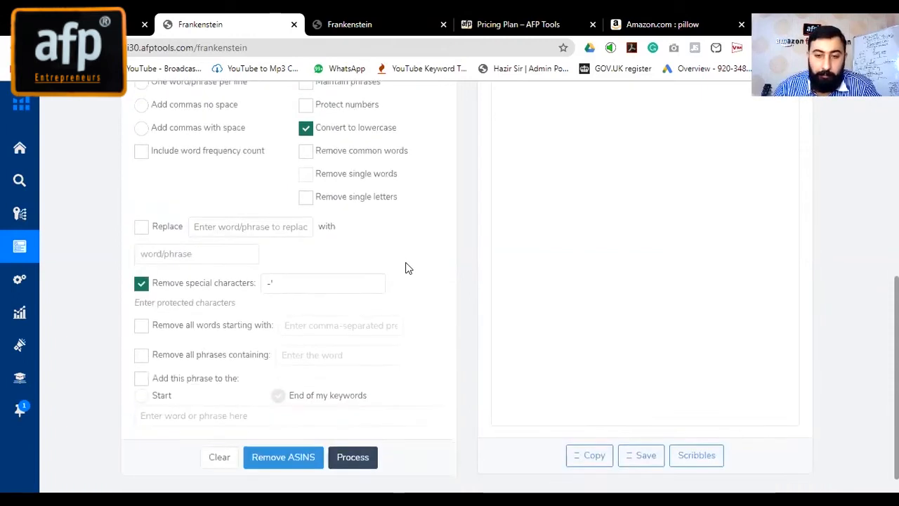
{"action": "scroll", "coordinate": [411, 278], "scroll_direction": "down", "scroll_amount": 1}
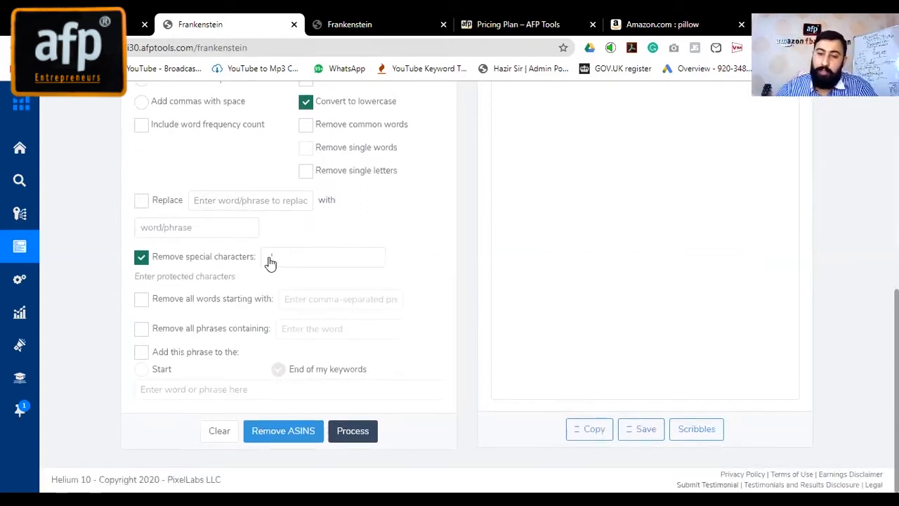
Process the pasted keywords with the current output settings and select the whole resulting word list.
{"action": "left_click", "coordinate": [355, 435]}
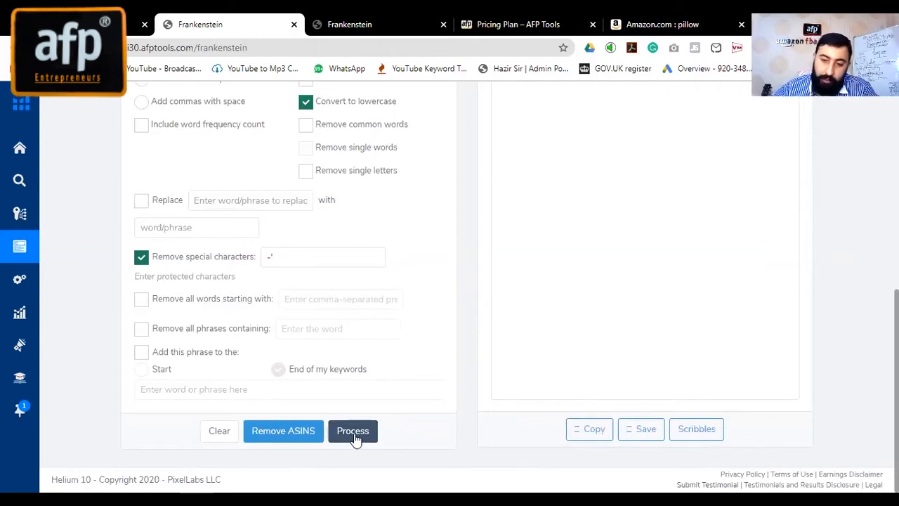
{"action": "left_click", "coordinate": [354, 436]}
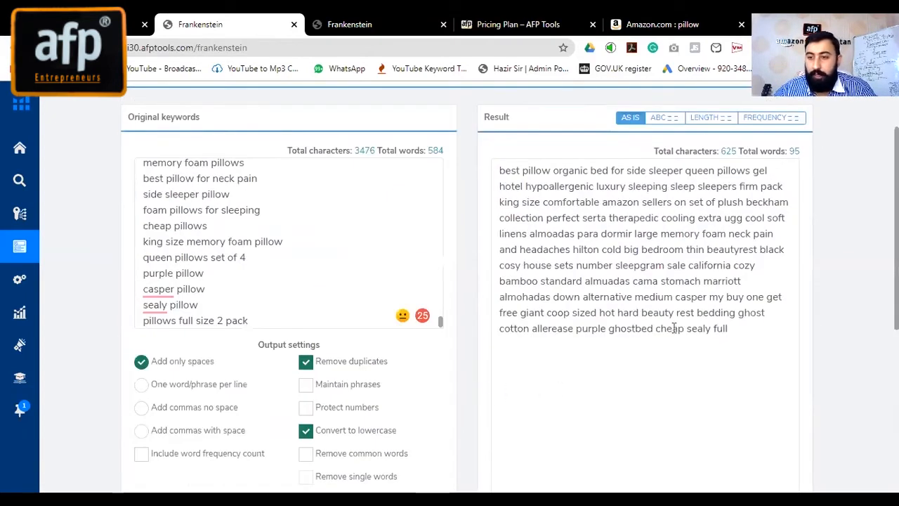
{"action": "scroll", "coordinate": [738, 338], "scroll_direction": "up", "scroll_amount": 1}
{"action": "scroll", "coordinate": [738, 338], "scroll_direction": "down", "scroll_amount": 1}
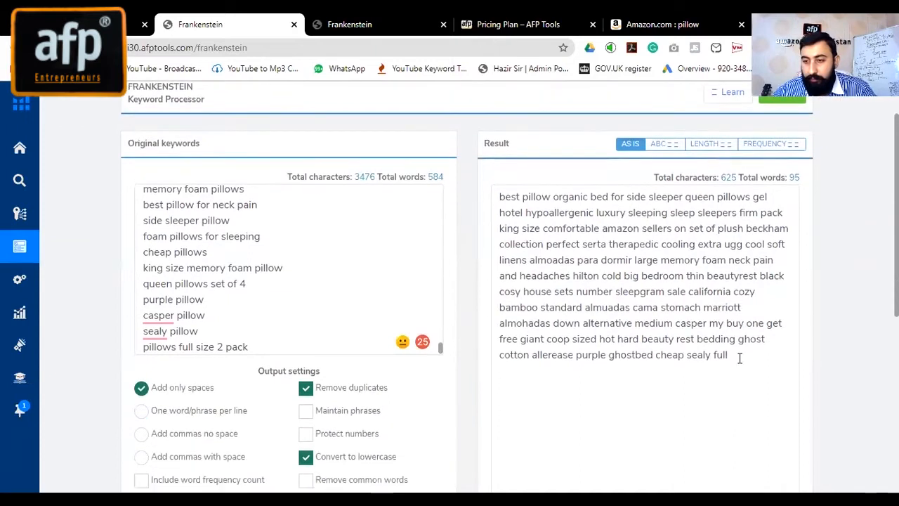
{"action": "left_click_drag", "start_coordinate": [738, 359], "coordinate": [500, 199]}
{"action": "mouse_move", "coordinate": [599, 274]}
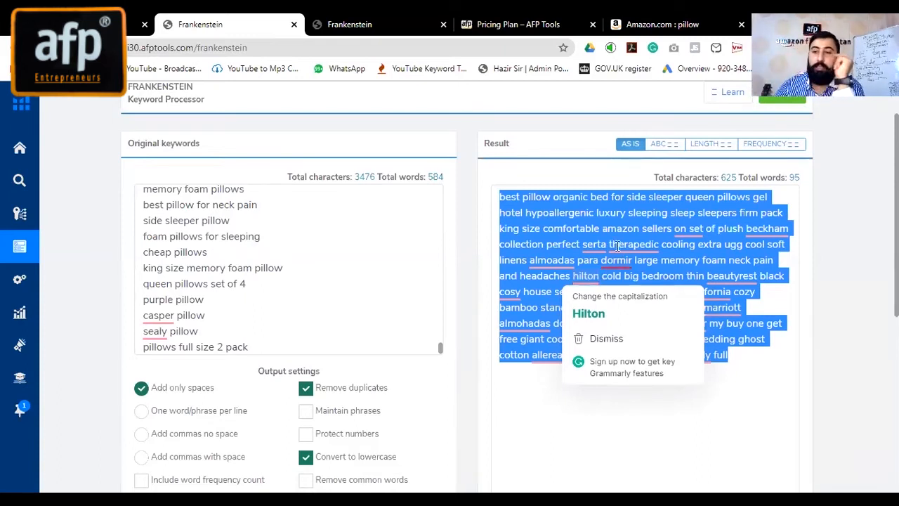
Sort the result words by length, and switch the result back to its as-is order.
{"action": "scroll", "coordinate": [636, 252], "scroll_direction": "up", "scroll_amount": 1}
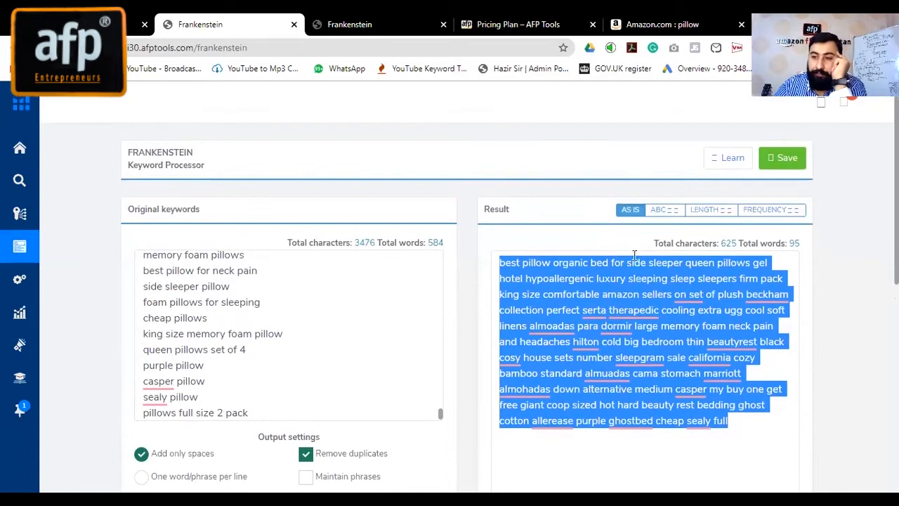
{"action": "left_click", "coordinate": [708, 210]}
{"action": "left_click", "coordinate": [691, 211]}
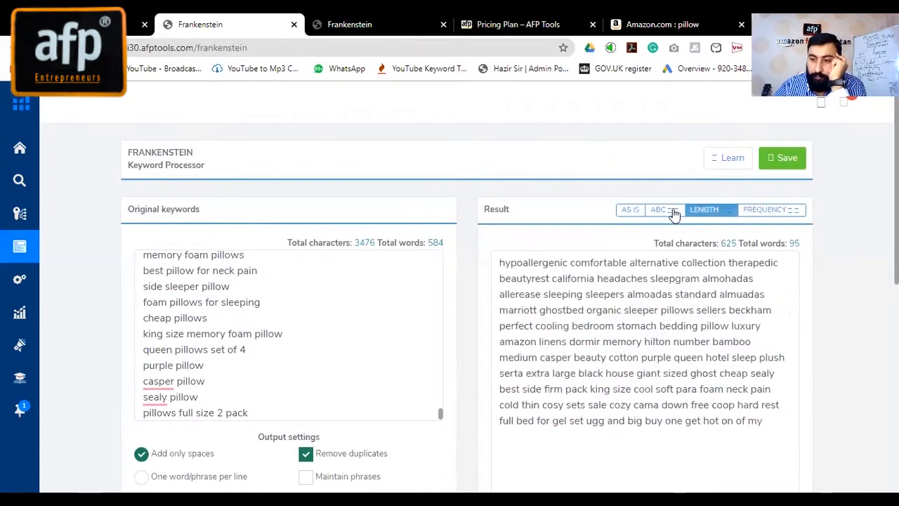
{"action": "left_click", "coordinate": [629, 210]}
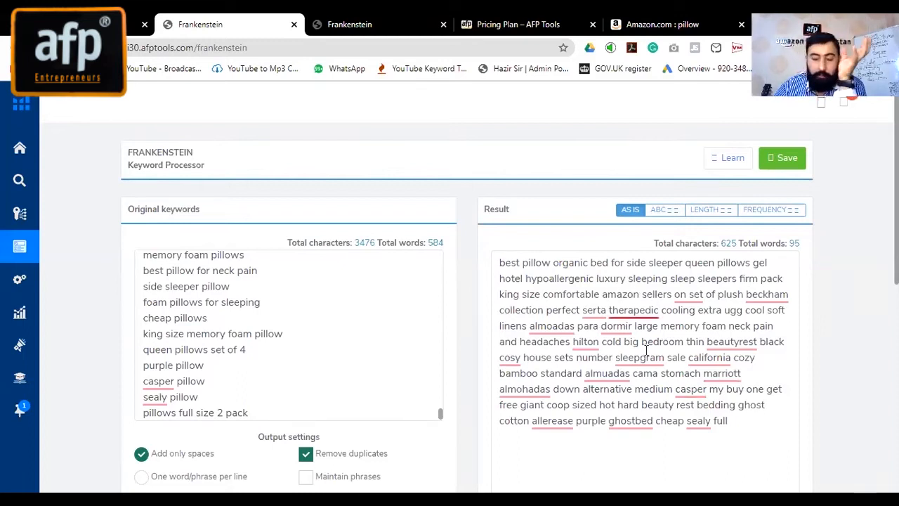
Select all the words in the processed result and go back to the Cerebro keyword results.
{"action": "left_click_drag", "start_coordinate": [747, 424], "coordinate": [450, 243]}
{"action": "left_click_drag", "start_coordinate": [747, 428], "coordinate": [501, 263]}
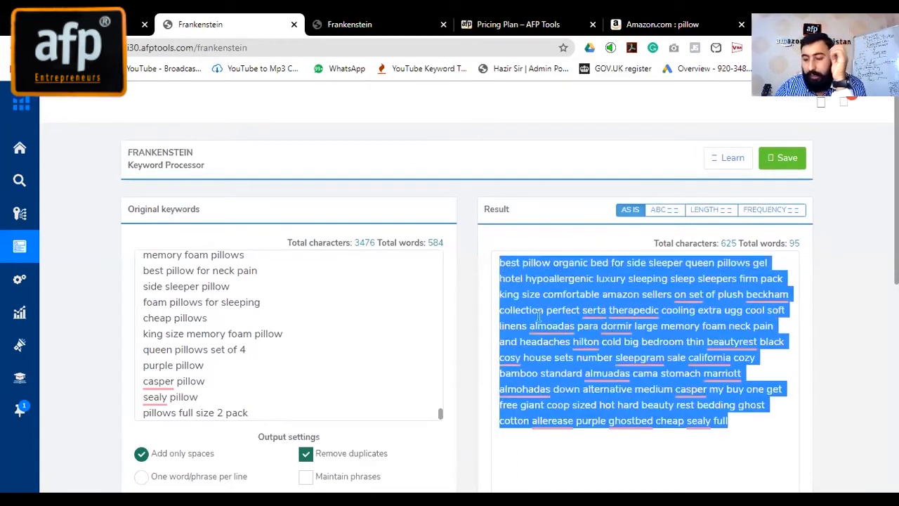
{"action": "left_click", "coordinate": [106, 24]}
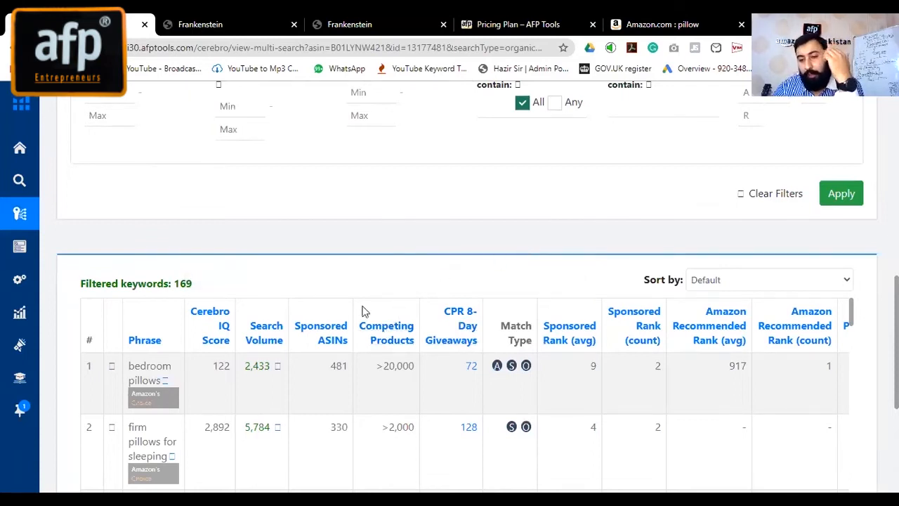
Look over the filtered Cerebro keyword results, the filters above them and the research tools in the navigation.
{"action": "scroll", "coordinate": [335, 308], "scroll_direction": "down", "scroll_amount": 2}
{"action": "scroll", "coordinate": [506, 210], "scroll_direction": "down", "scroll_amount": 1}
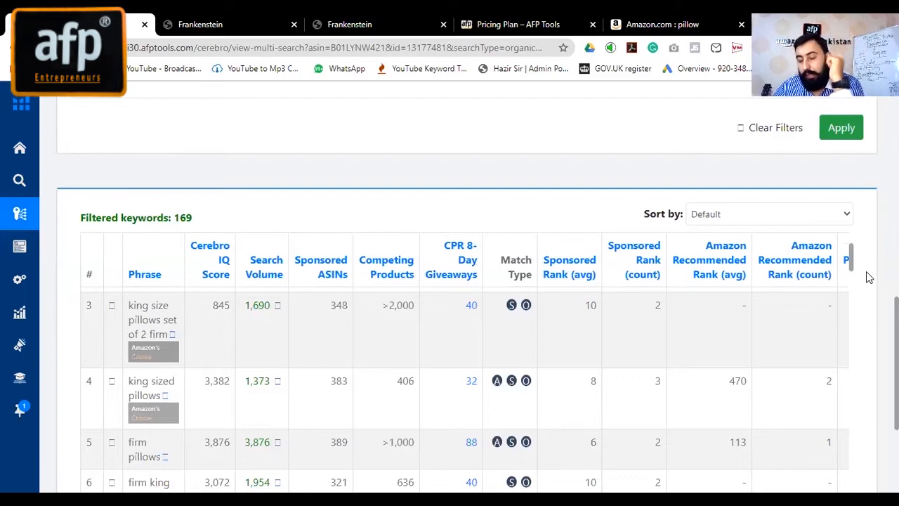
{"action": "scroll", "coordinate": [871, 279], "scroll_direction": "down", "scroll_amount": 2}
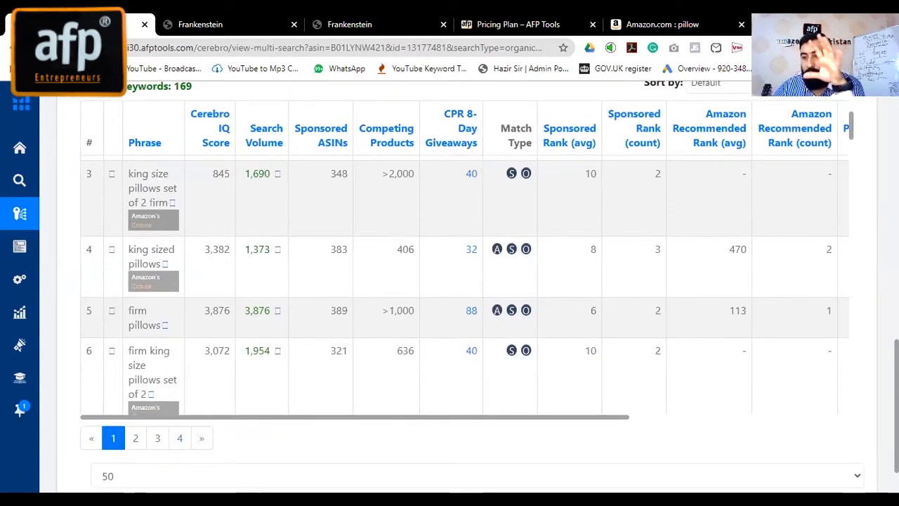
{"action": "scroll", "coordinate": [449, 288], "scroll_direction": "up", "scroll_amount": 5}
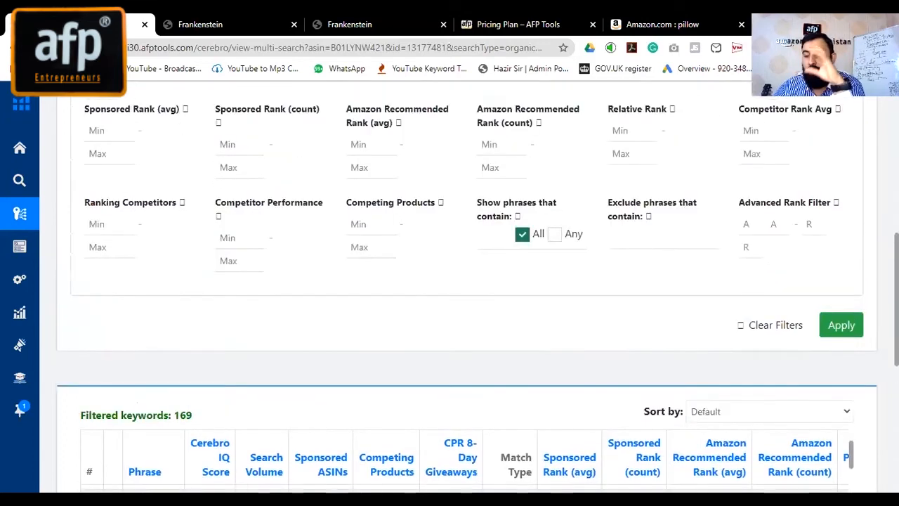
{"action": "scroll", "coordinate": [449, 288], "scroll_direction": "up", "scroll_amount": 4}
{"action": "mouse_move", "coordinate": [43, 188]}
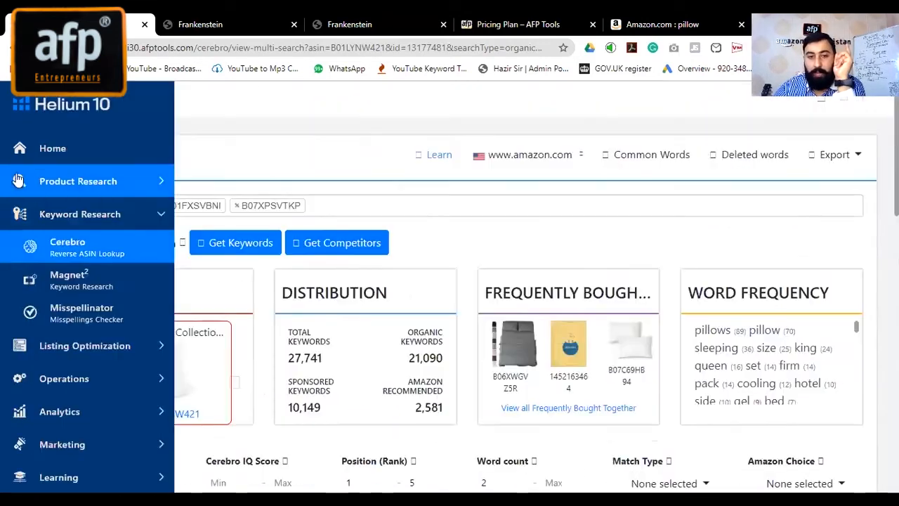
{"action": "left_click", "coordinate": [89, 185]}
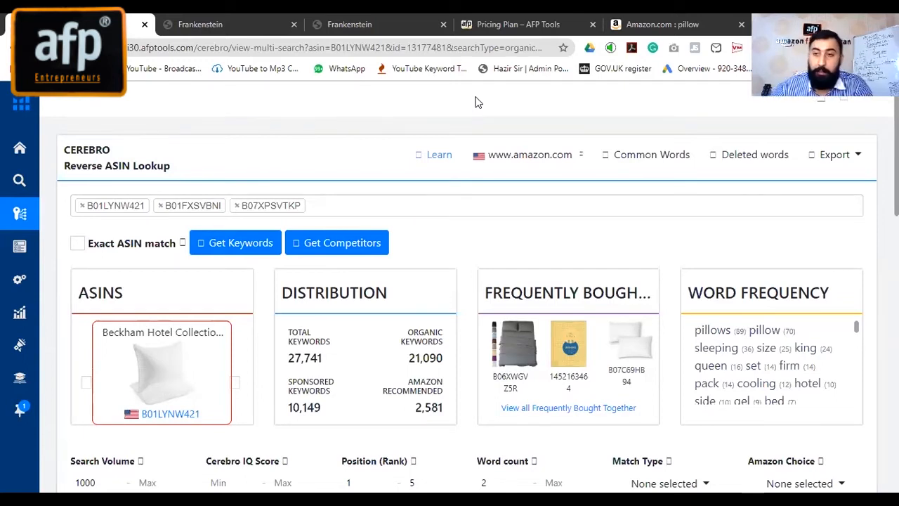
Switch to the AFP Tools pricing plan page and examine the AFP Elite Subscription's price and included tools.
{"action": "left_click", "coordinate": [523, 24]}
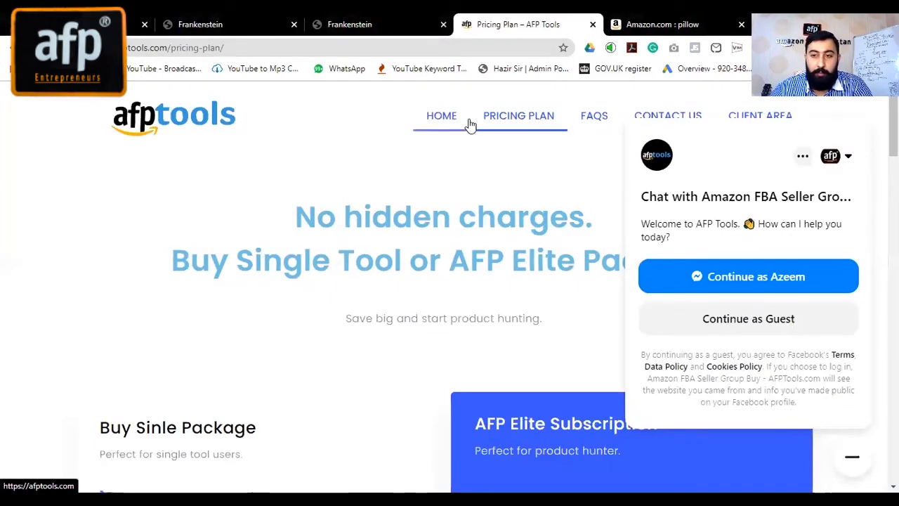
{"action": "scroll", "coordinate": [530, 290], "scroll_direction": "down", "scroll_amount": 3}
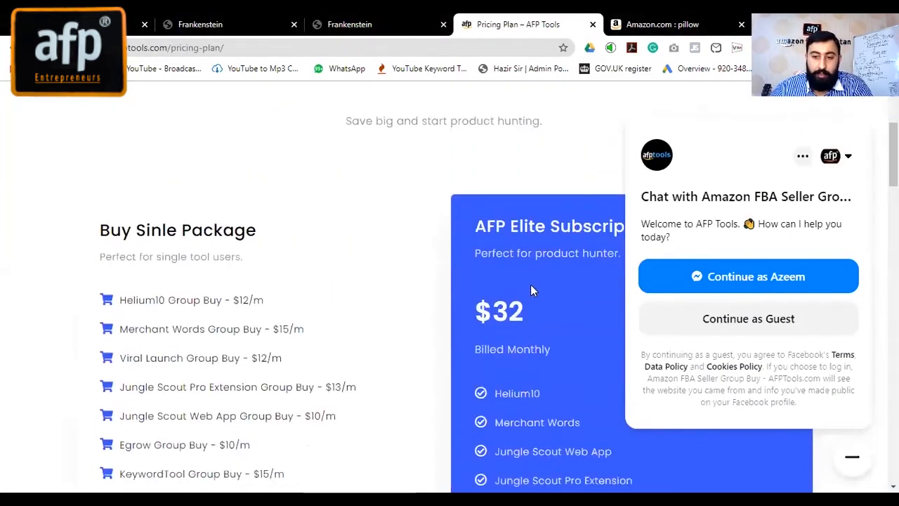
{"action": "scroll", "coordinate": [531, 290], "scroll_direction": "down", "scroll_amount": 5}
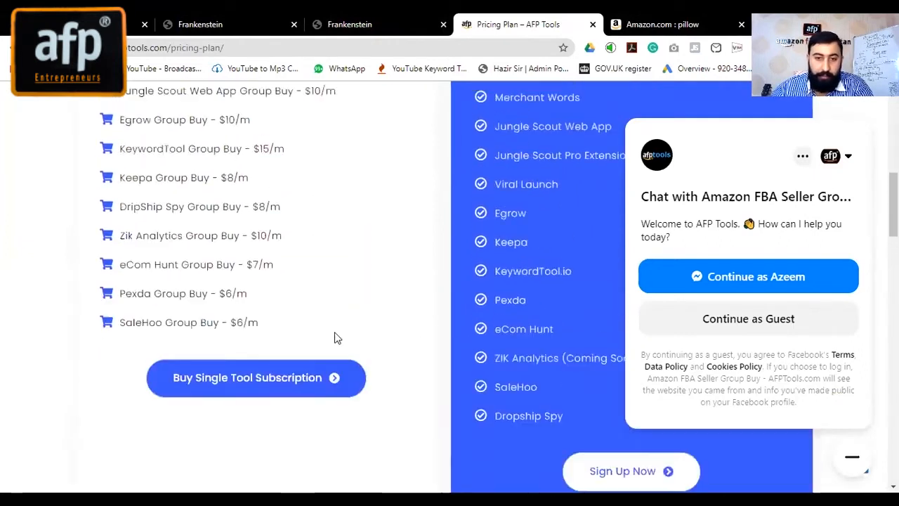
{"action": "scroll", "coordinate": [399, 284], "scroll_direction": "up", "scroll_amount": 4}
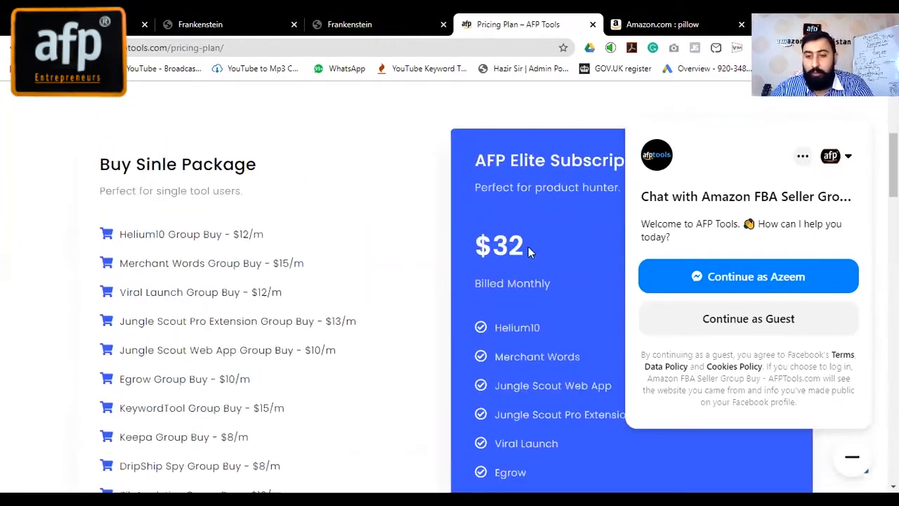
{"action": "left_click_drag", "start_coordinate": [523, 246], "coordinate": [479, 246]}
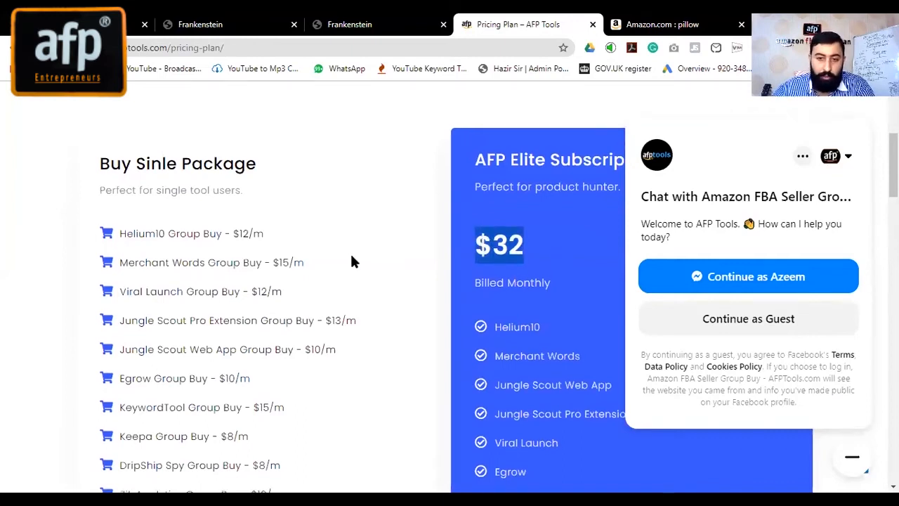
Review the monthly prices of the single packages, from Helium10 Group Buy down to SaleHoo Group Buy.
{"action": "scroll", "coordinate": [350, 251], "scroll_direction": "down", "scroll_amount": 1}
{"action": "left_click_drag", "start_coordinate": [118, 170], "coordinate": [265, 182]}
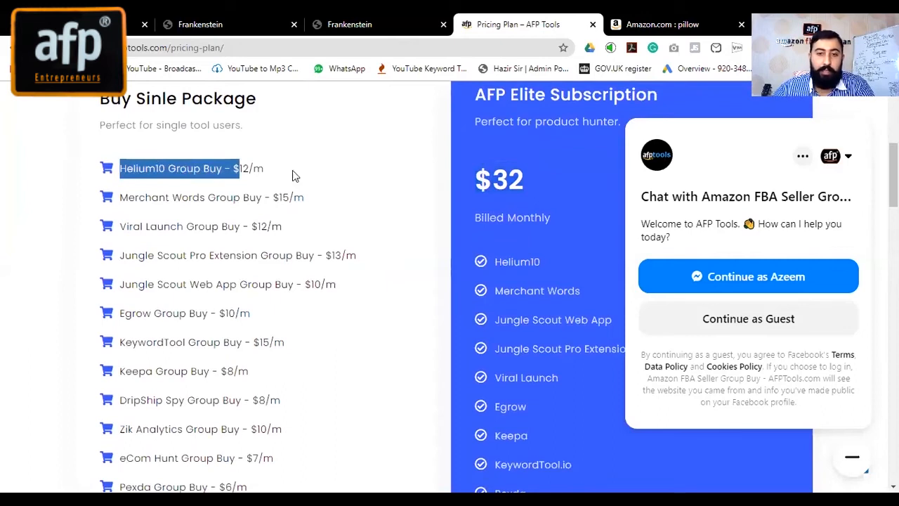
{"action": "left_click", "coordinate": [289, 182]}
{"action": "scroll", "coordinate": [287, 194], "scroll_direction": "down", "scroll_amount": 1}
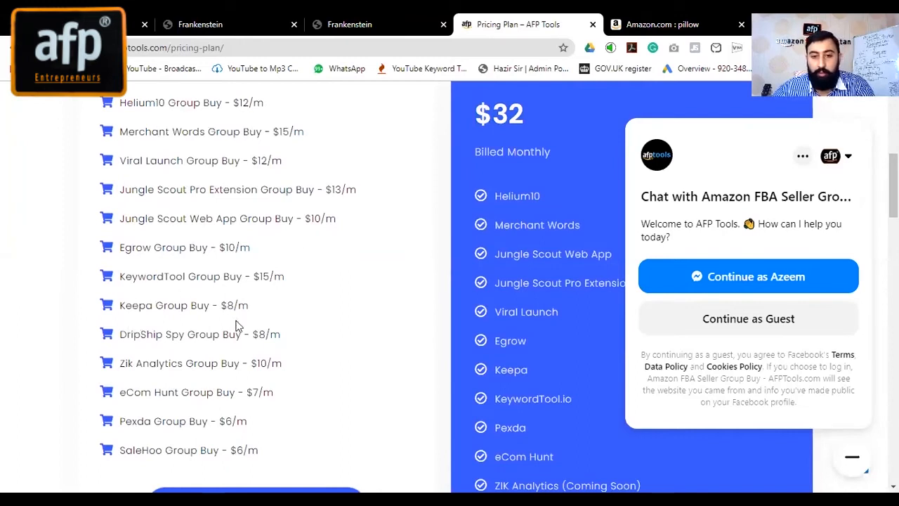
{"action": "scroll", "coordinate": [170, 334], "scroll_direction": "down", "scroll_amount": 1}
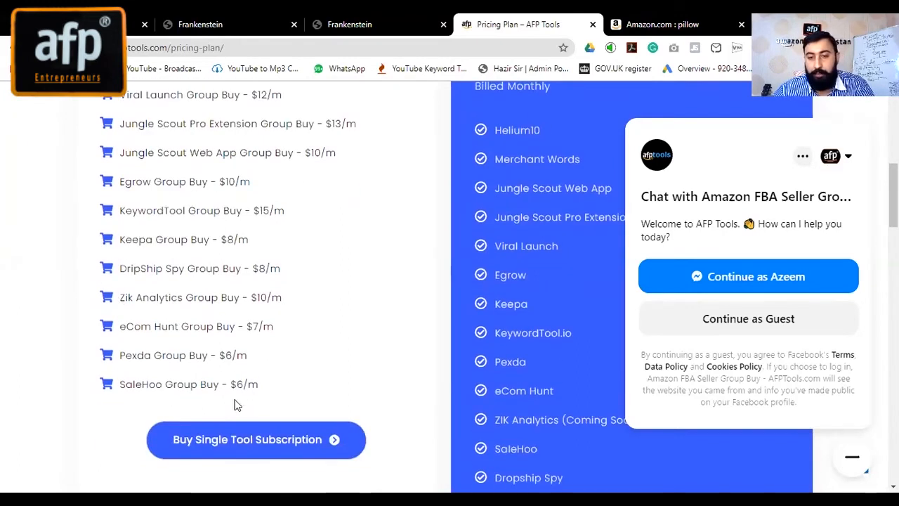
{"action": "scroll", "coordinate": [212, 377], "scroll_direction": "up", "scroll_amount": 3}
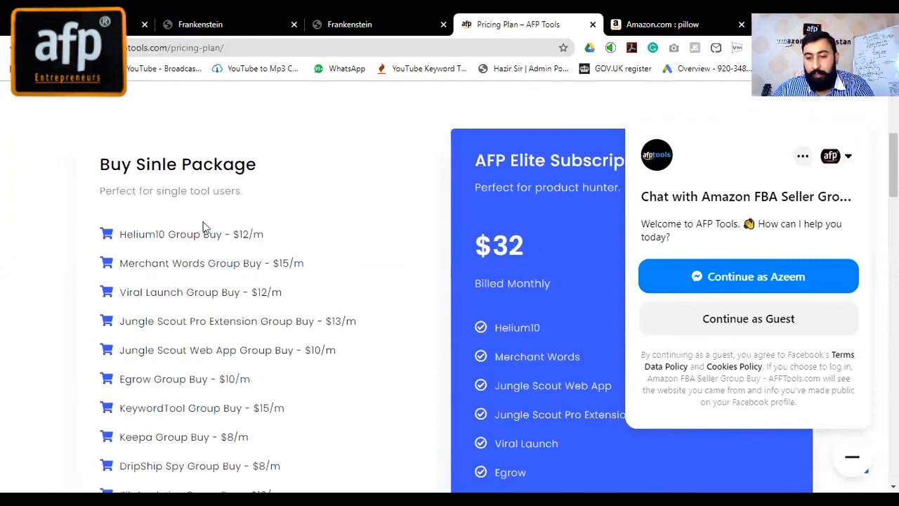
{"action": "scroll", "coordinate": [200, 226], "scroll_direction": "down", "scroll_amount": 2}
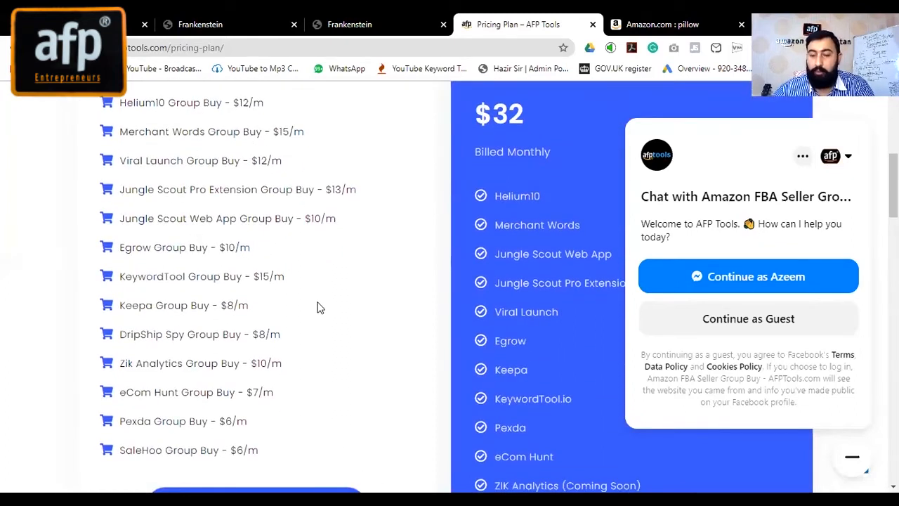
{"action": "scroll", "coordinate": [274, 385], "scroll_direction": "down", "scroll_amount": 1}
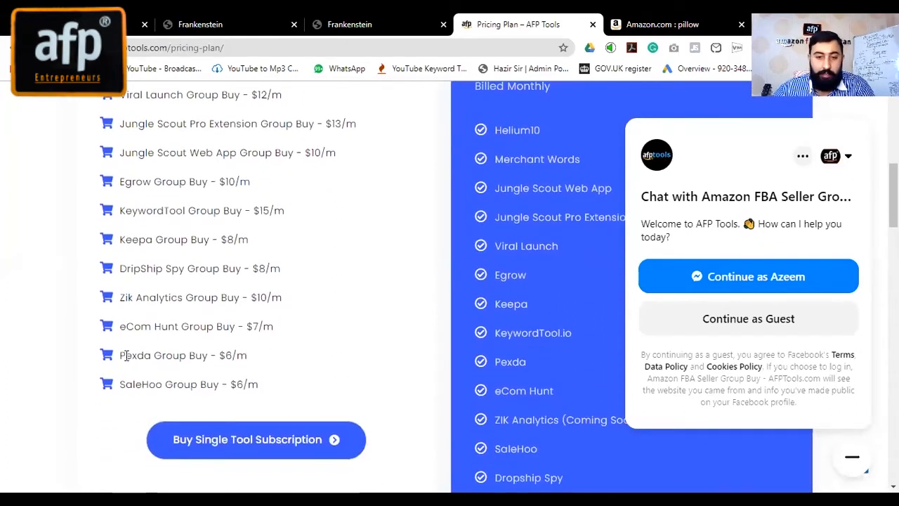
Compare the single tool packages with the tools included in the AFP Elite Subscription.
{"action": "scroll", "coordinate": [264, 352], "scroll_direction": "up", "scroll_amount": 2}
{"action": "scroll", "coordinate": [272, 320], "scroll_direction": "up", "scroll_amount": 1}
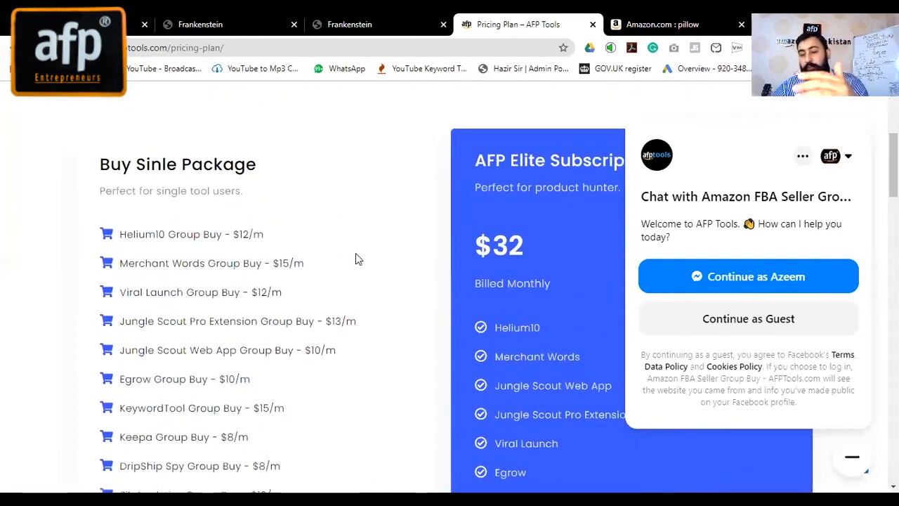
{"action": "scroll", "coordinate": [523, 320], "scroll_direction": "down", "scroll_amount": 2}
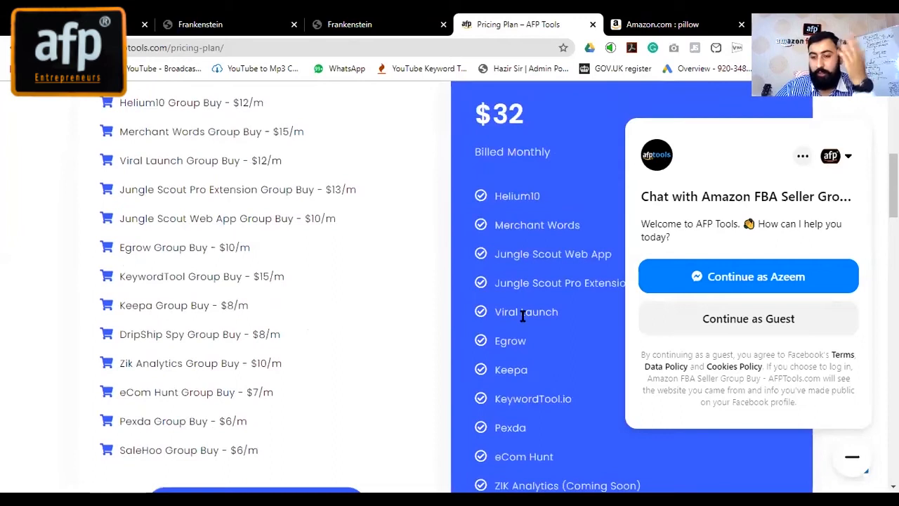
{"action": "scroll", "coordinate": [522, 316], "scroll_direction": "down", "scroll_amount": 2}
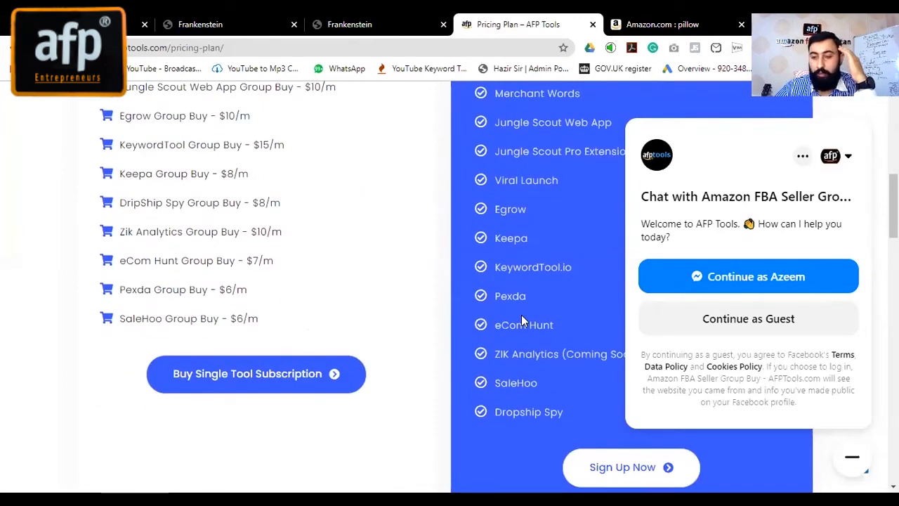
{"action": "scroll", "coordinate": [521, 319], "scroll_direction": "up", "scroll_amount": 5}
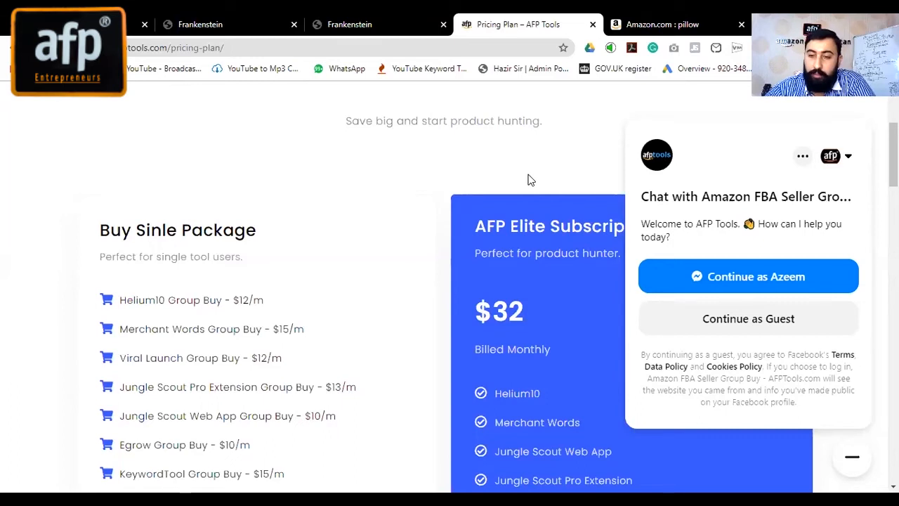
{"action": "scroll", "coordinate": [534, 184], "scroll_direction": "down", "scroll_amount": 2}
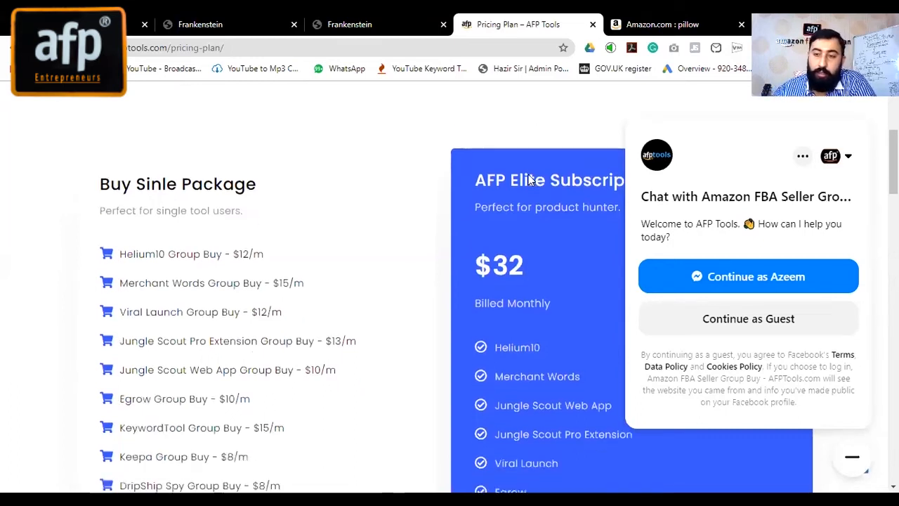
{"action": "scroll", "coordinate": [544, 191], "scroll_direction": "down", "scroll_amount": 3}
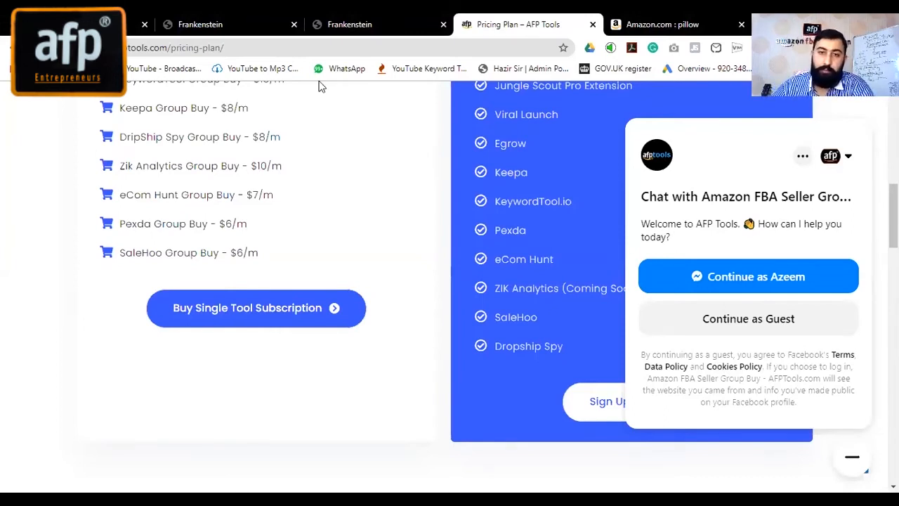
Check the Cerebro multi-ASIN lookup page once more and return to the AFP Tools pricing plans.
{"action": "left_click", "coordinate": [104, 25]}
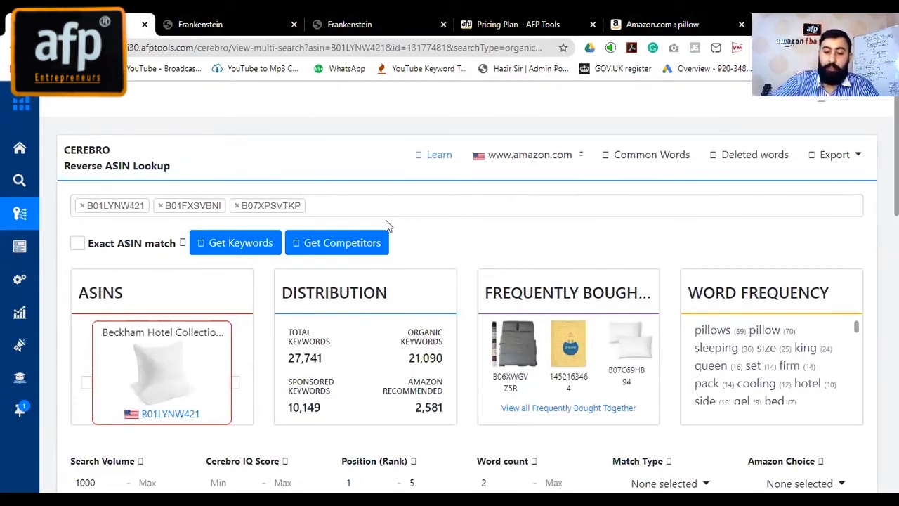
{"action": "left_click", "coordinate": [532, 27]}
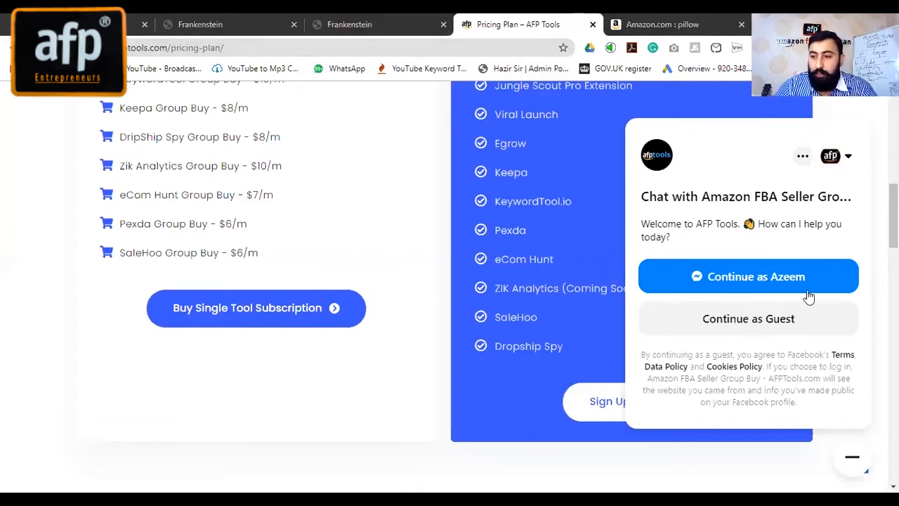
{"action": "scroll", "coordinate": [747, 275], "scroll_direction": "up", "scroll_amount": 1}
{"action": "scroll", "coordinate": [762, 283], "scroll_direction": "down", "scroll_amount": 1}
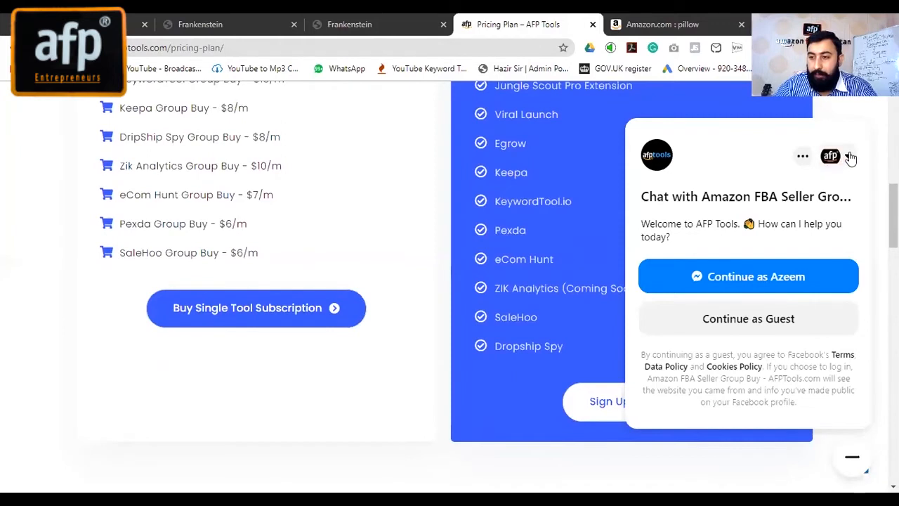
Collapse and reopen the site's Messenger chat to view its contact options, looking over the pricing plans in between.
{"action": "left_click", "coordinate": [852, 457]}
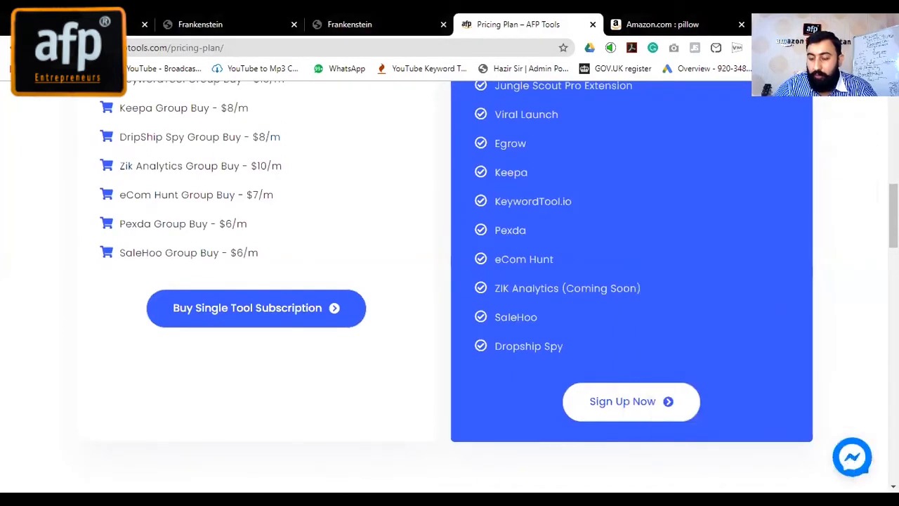
{"action": "scroll", "coordinate": [852, 457], "scroll_direction": "down", "scroll_amount": 2}
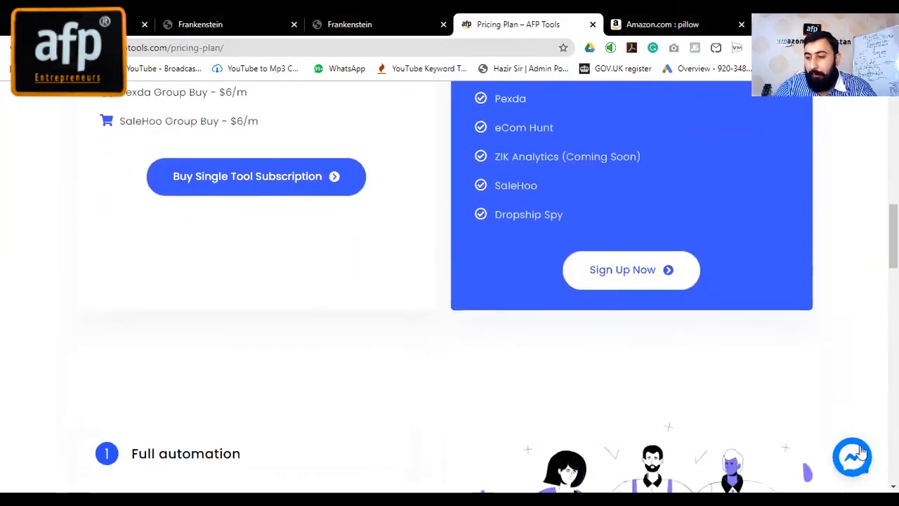
{"action": "scroll", "coordinate": [857, 449], "scroll_direction": "up", "scroll_amount": 2}
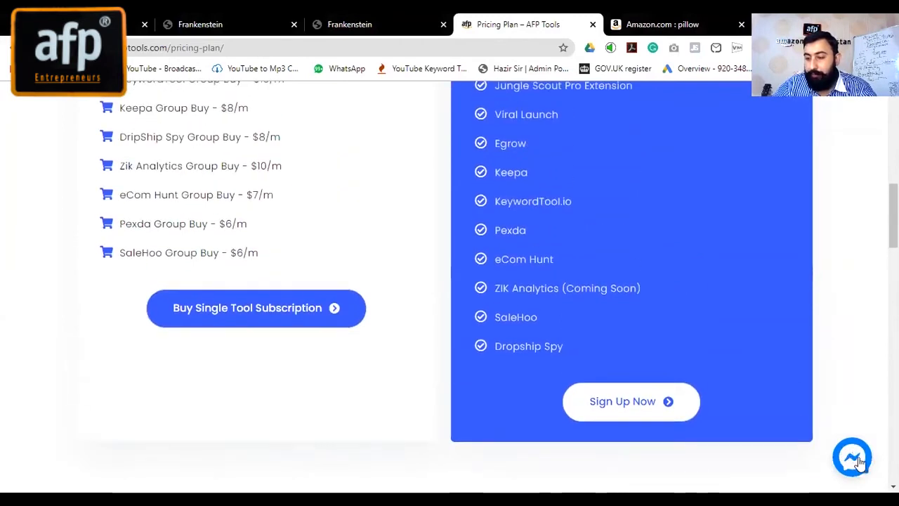
{"action": "left_click", "coordinate": [854, 453]}
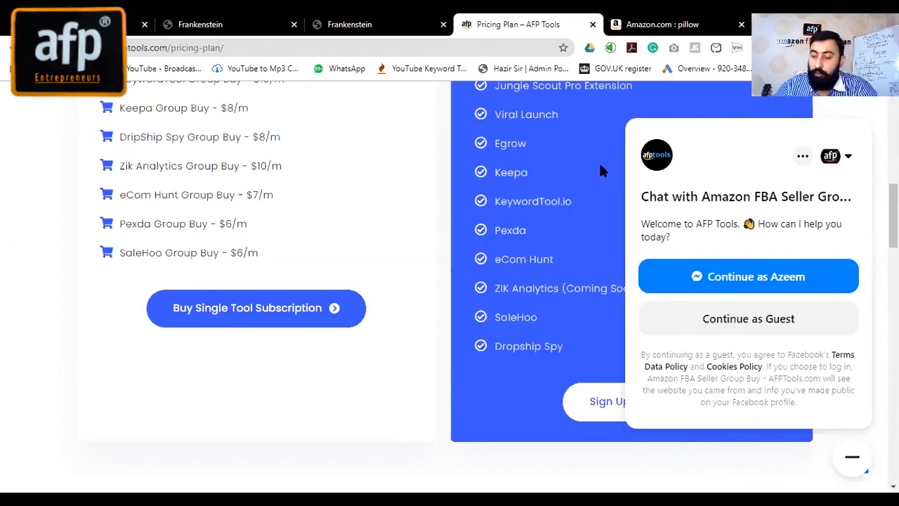
{"action": "scroll", "coordinate": [467, 401], "scroll_direction": "up", "scroll_amount": 4}
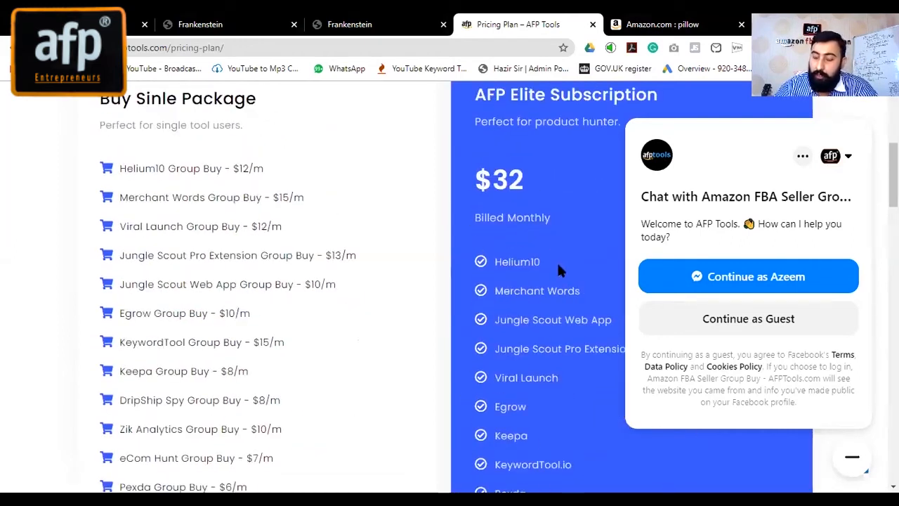
{"action": "scroll", "coordinate": [560, 271], "scroll_direction": "down", "scroll_amount": 3}
{"action": "scroll", "coordinate": [560, 270], "scroll_direction": "down", "scroll_amount": 1}
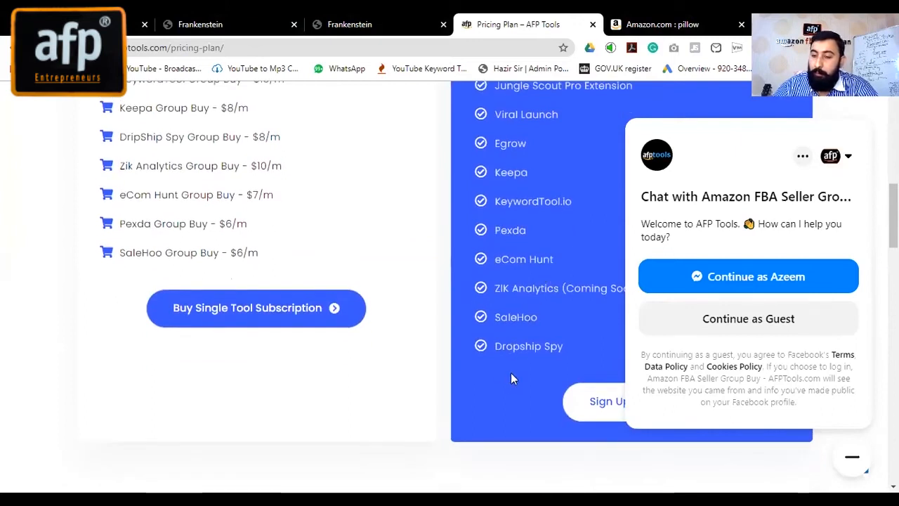
{"action": "left_click", "coordinate": [852, 458]}
{"action": "left_click", "coordinate": [852, 464]}
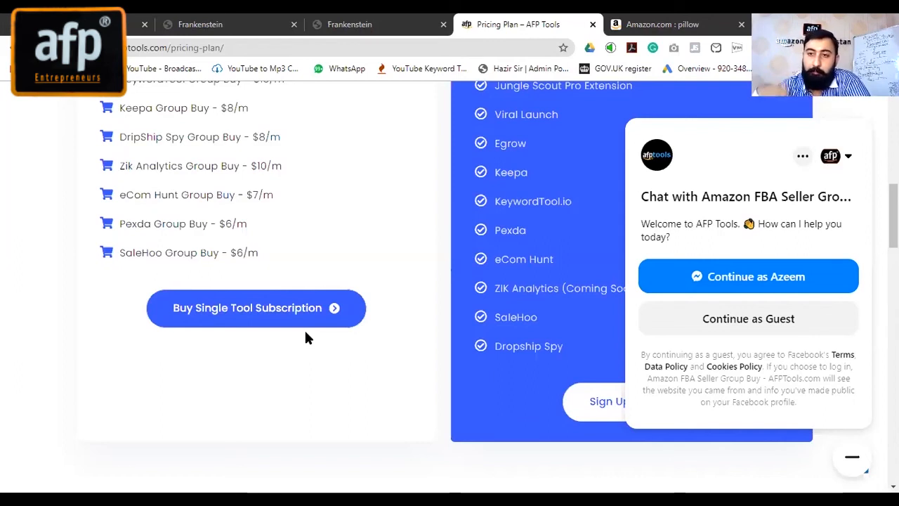
Switch to the Amazon pillow search results and open the rating details of the Bed Pillows for Sleeping 2 Pack listing.
{"action": "left_click", "coordinate": [613, 33]}
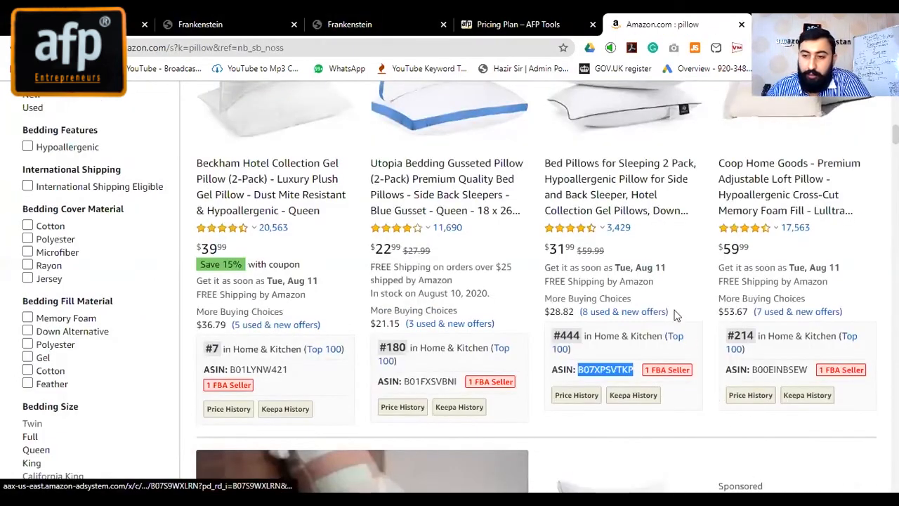
{"action": "mouse_move", "coordinate": [597, 235]}
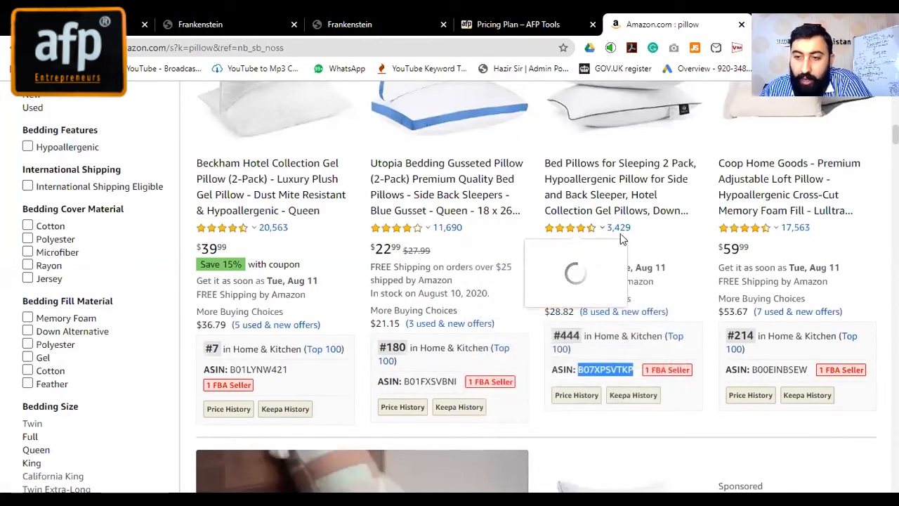
{"action": "left_click", "coordinate": [571, 228]}
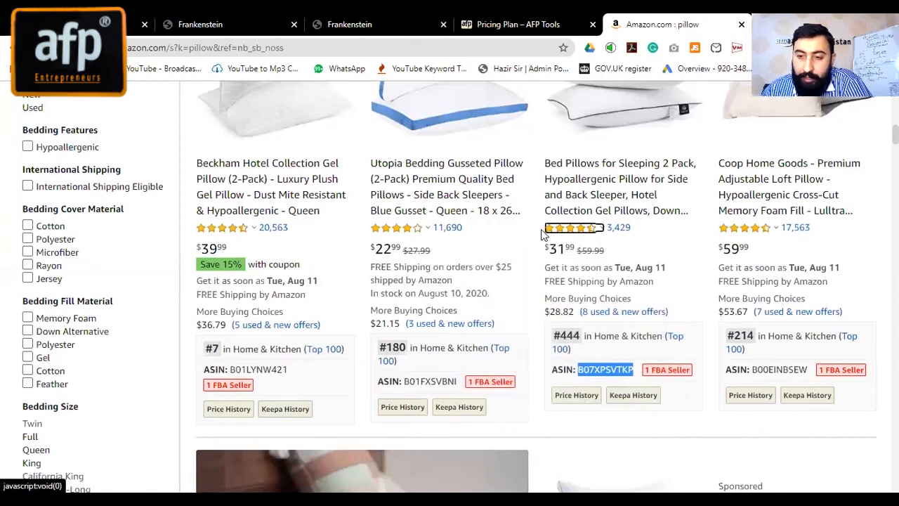
Examine the star rating and review count of the Bed Pillows for Sleeping 2 Pack listing, highlighting the count and clearing the highlight.
{"action": "mouse_move", "coordinate": [592, 239]}
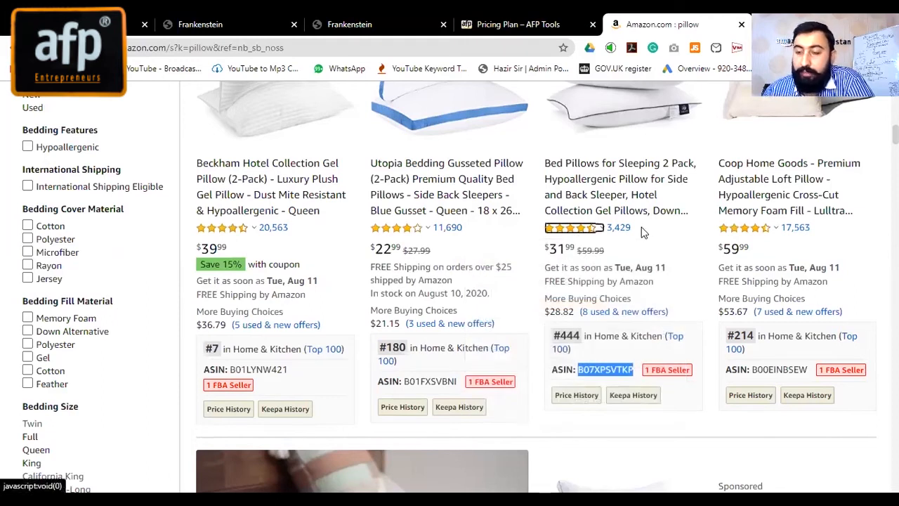
{"action": "left_click_drag", "start_coordinate": [632, 229], "coordinate": [605, 229]}
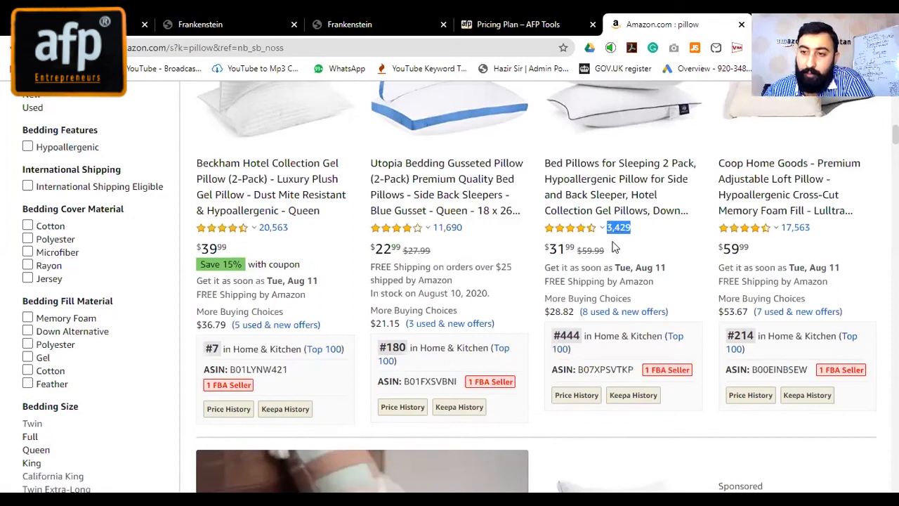
{"action": "mouse_move", "coordinate": [587, 232]}
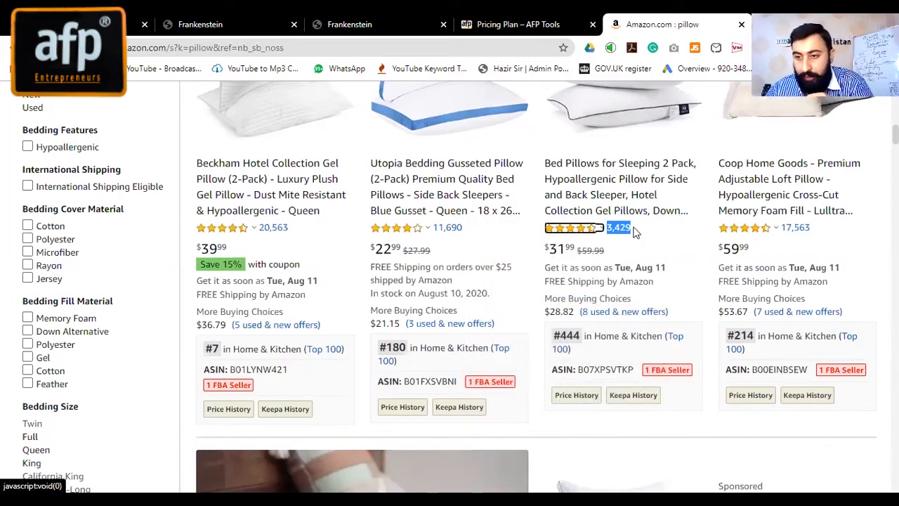
{"action": "left_click", "coordinate": [636, 232]}
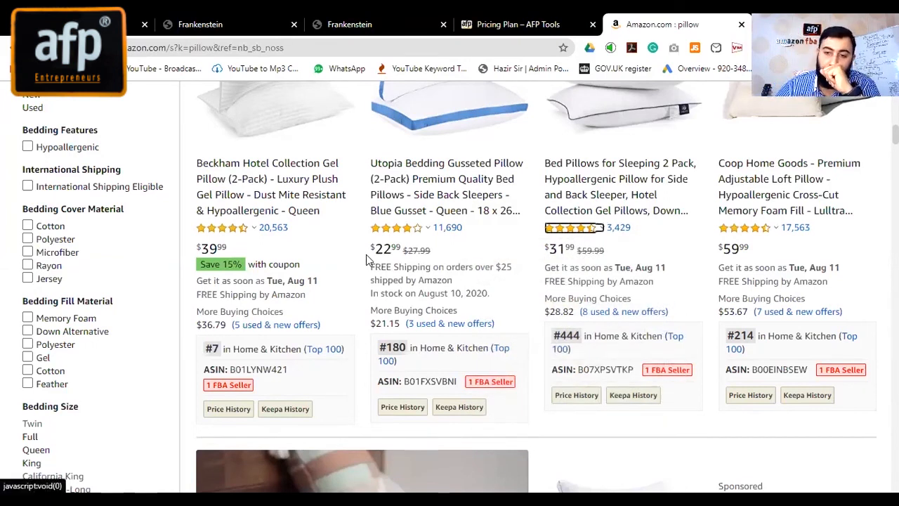
Return to the AFP Tools pricing plans and review the single tool prices alongside the tools in the AFP Elite Subscription.
{"action": "key", "text": "alt+Tab"}
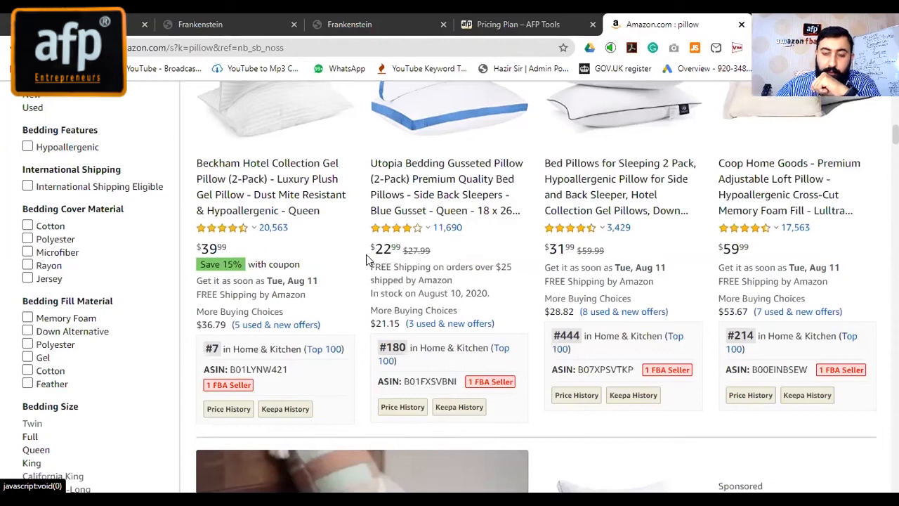
{"action": "left_click", "coordinate": [513, 24]}
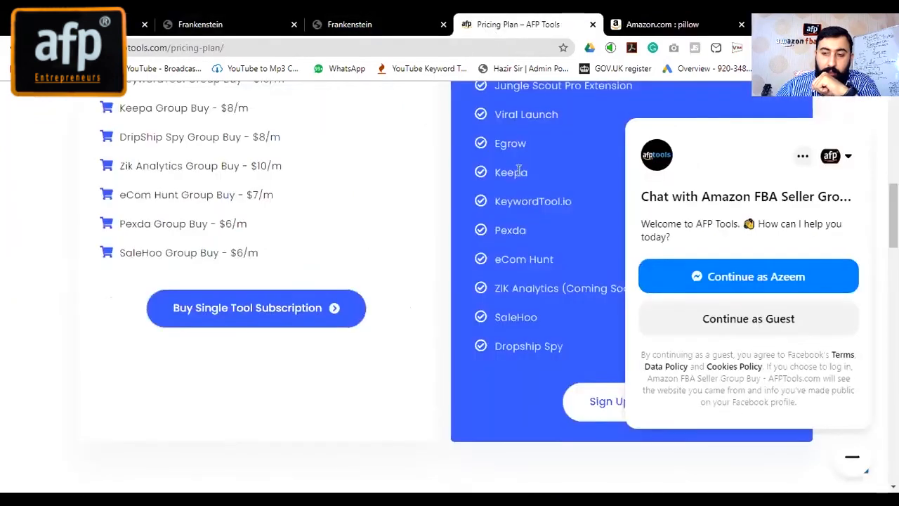
{"action": "scroll", "coordinate": [543, 317], "scroll_direction": "up", "scroll_amount": 3}
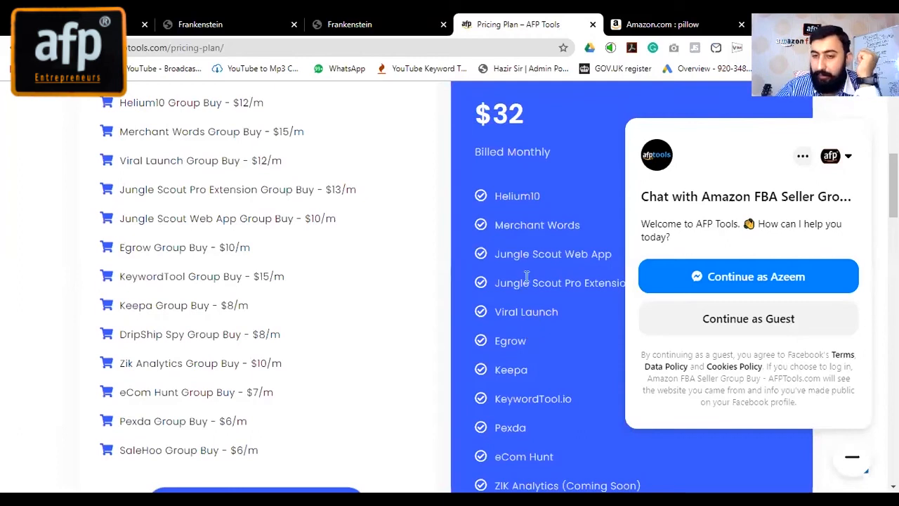
{"action": "scroll", "coordinate": [526, 276], "scroll_direction": "down", "scroll_amount": 2}
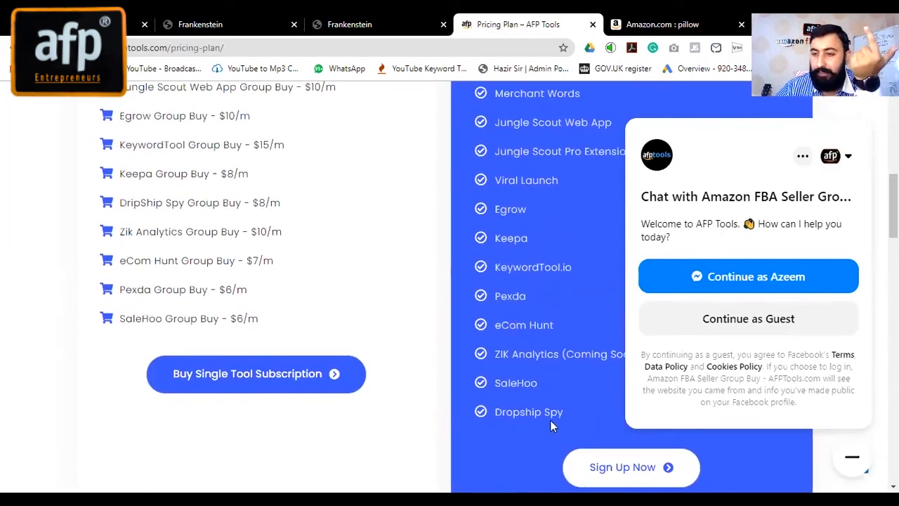
{"action": "scroll", "coordinate": [537, 266], "scroll_direction": "up", "scroll_amount": 3}
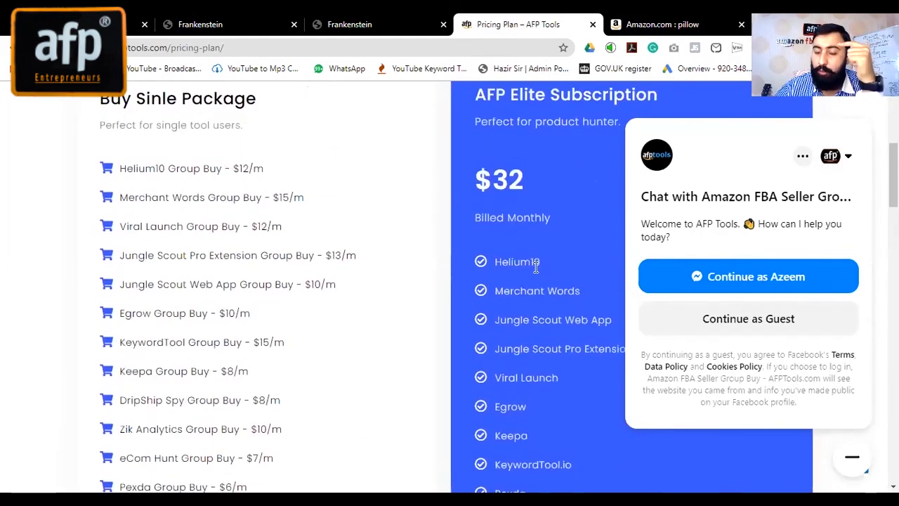
{"action": "scroll", "coordinate": [535, 269], "scroll_direction": "down", "scroll_amount": 1}
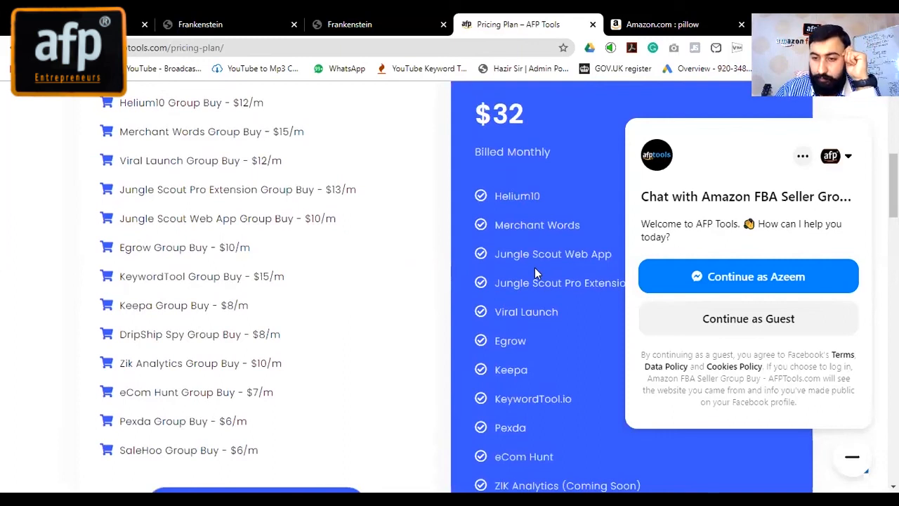
{"action": "scroll", "coordinate": [535, 268], "scroll_direction": "down", "scroll_amount": 2}
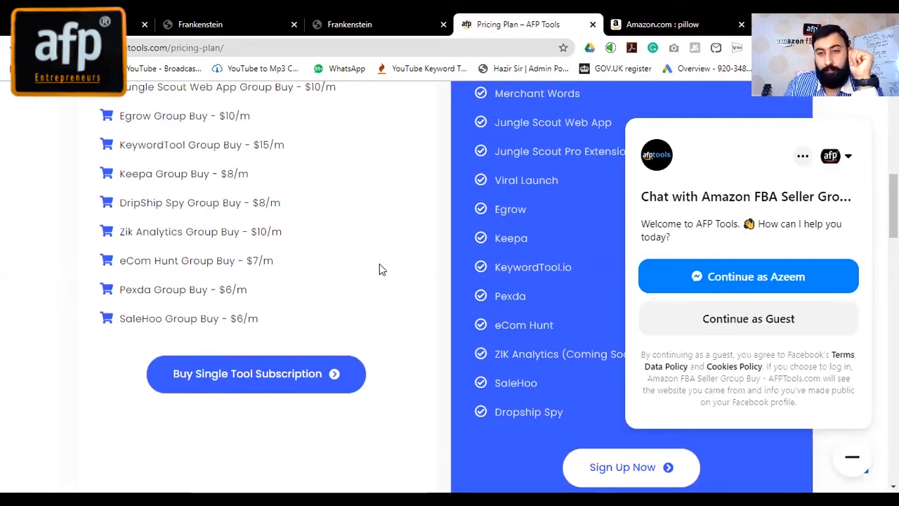
Go back to the Amazon pillow results and inspect the Bed Pillows listing's ASIN and seller details and the Beckham Hotel Collection pillow's product information.
{"action": "left_click", "coordinate": [662, 31]}
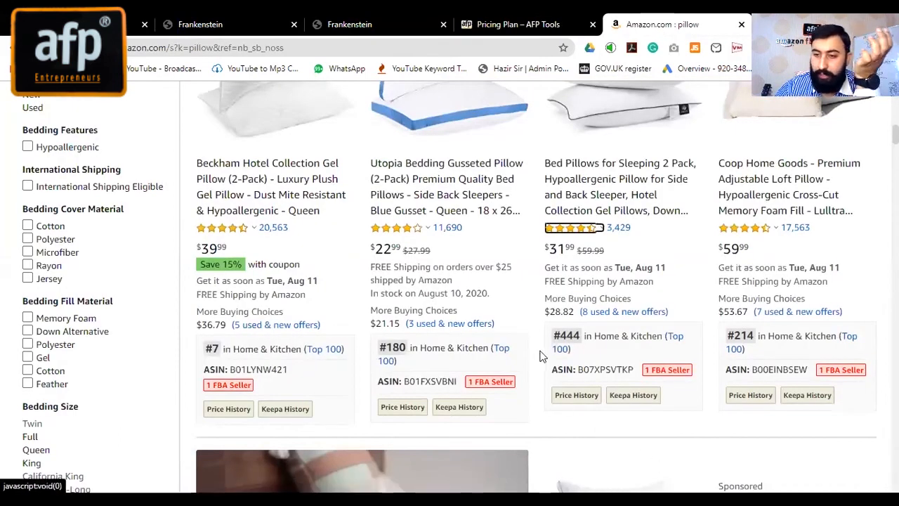
{"action": "left_click_drag", "start_coordinate": [674, 408], "coordinate": [576, 366]}
{"action": "left_click", "coordinate": [546, 411]}
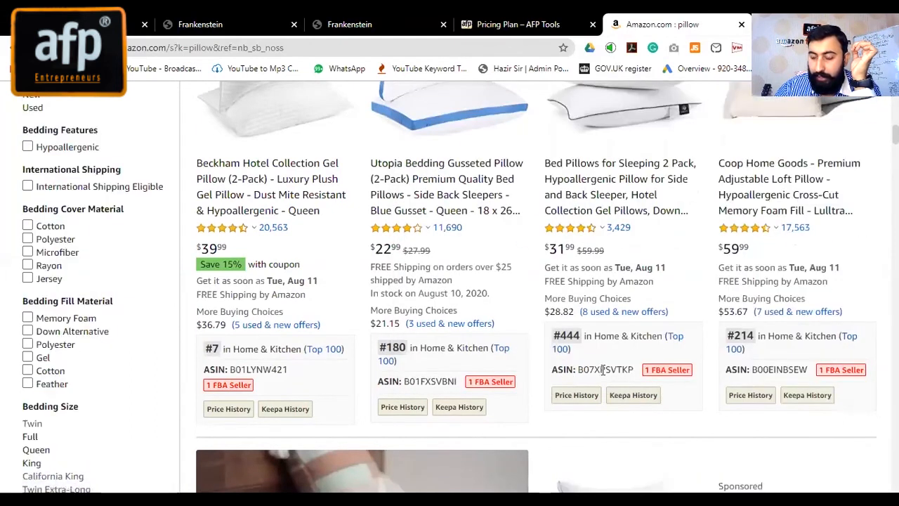
{"action": "mouse_move", "coordinate": [578, 395]}
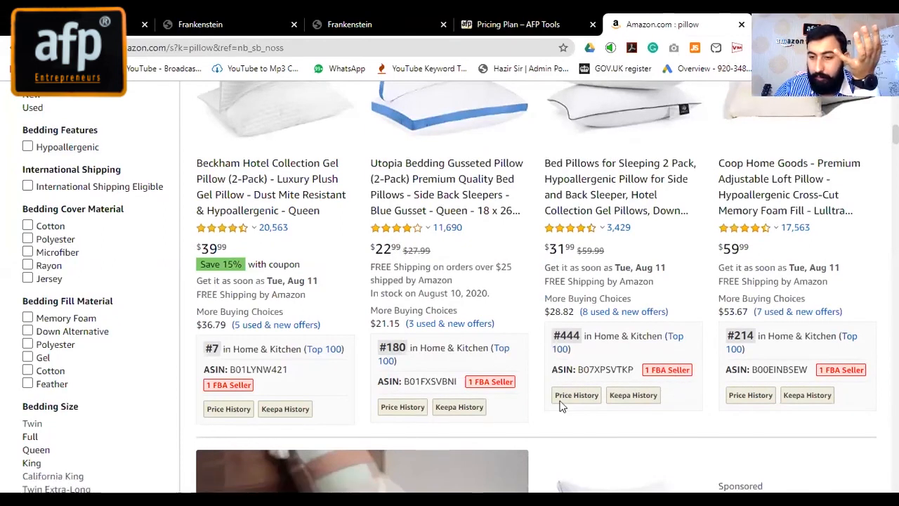
{"action": "mouse_move", "coordinate": [635, 408]}
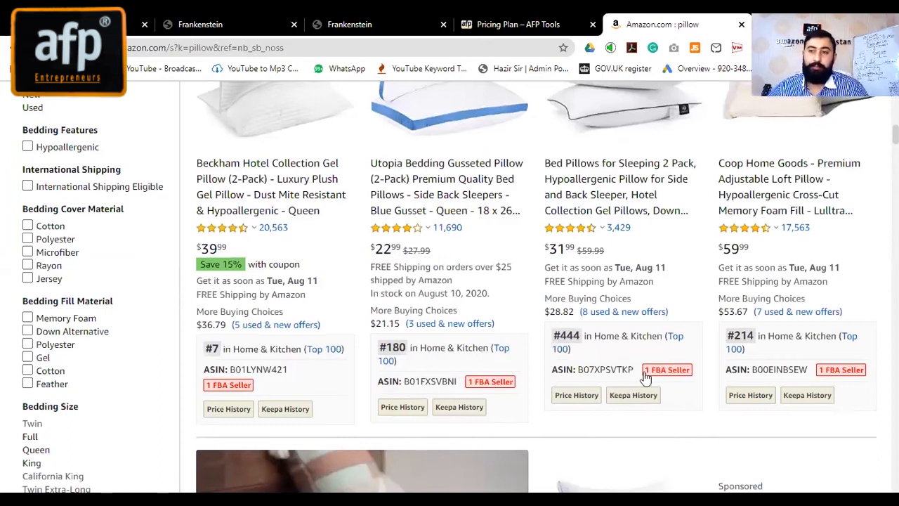
{"action": "mouse_move", "coordinate": [237, 88]}
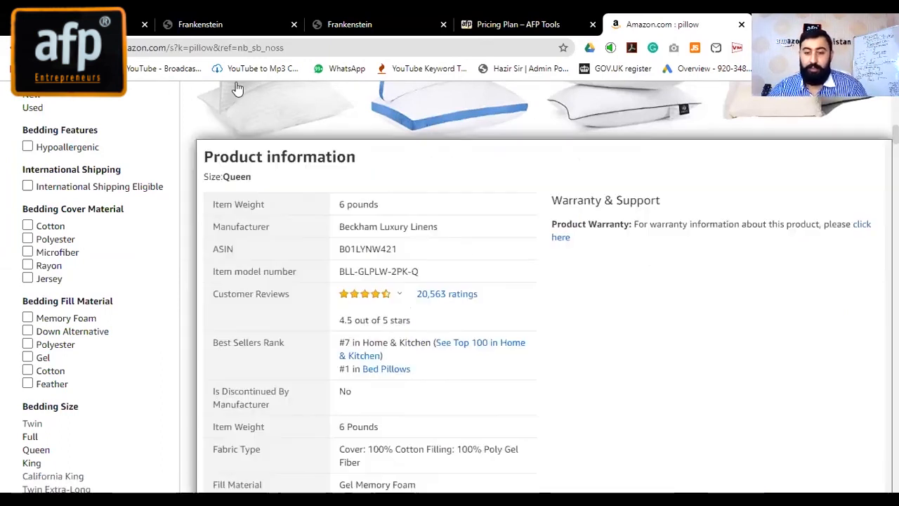